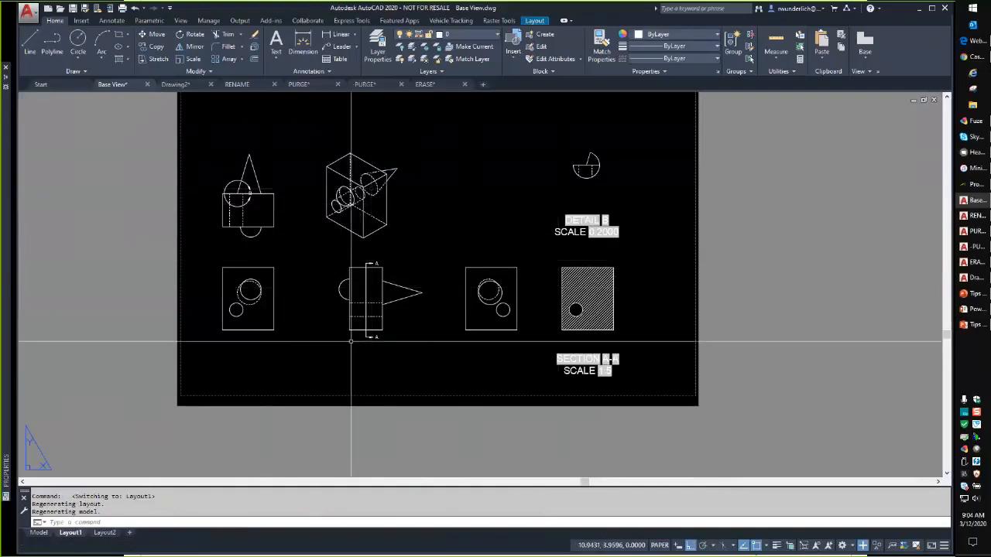
Try to move the rear projected view sideways along its alignment with the side view.
middle_click_drag(459, 219, 451, 257)
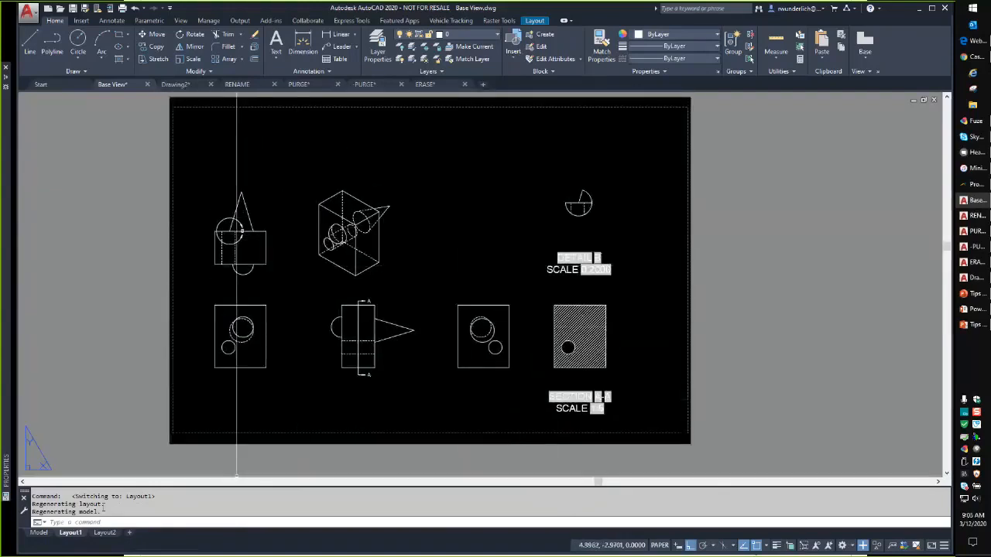
left_click(456, 303)
left_click(506, 332)
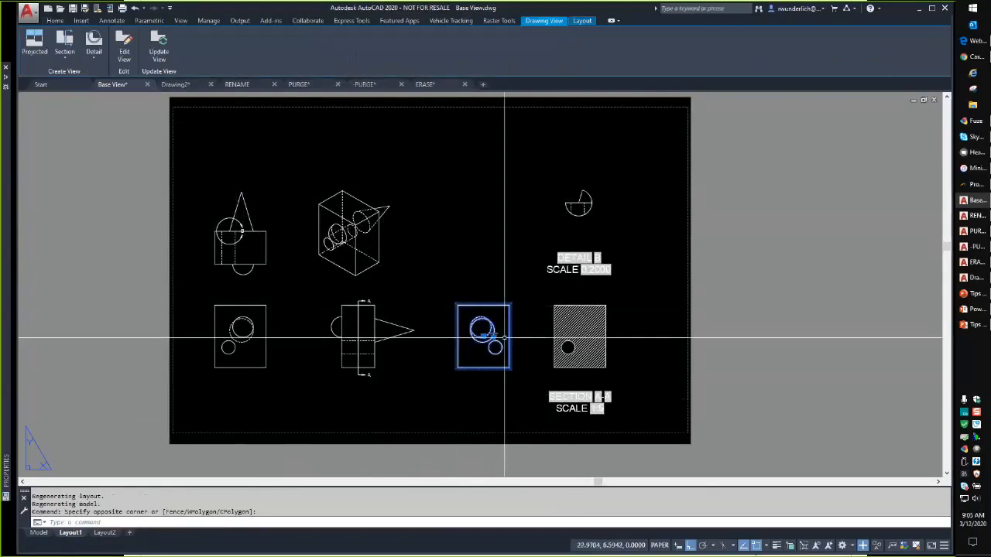
left_click(482, 336)
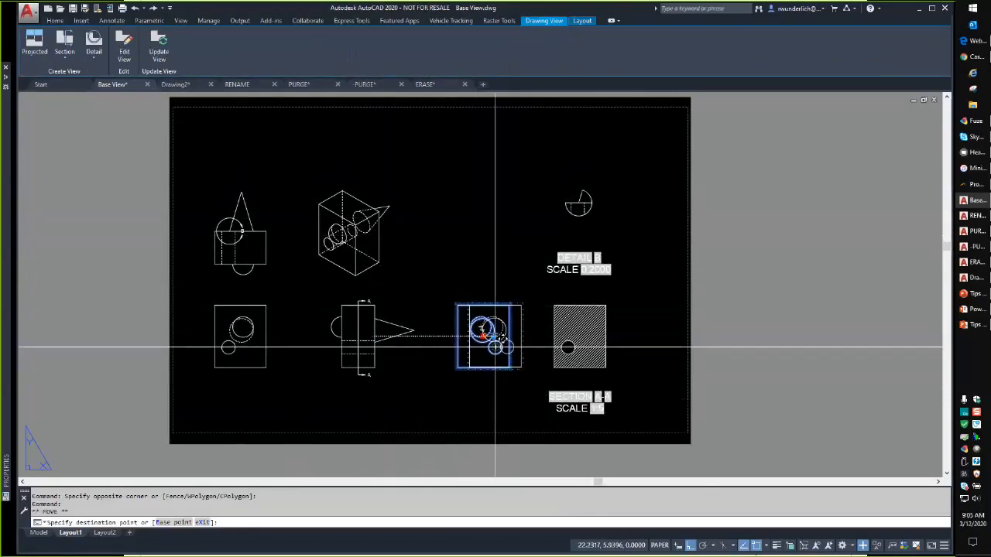
key("Escape")
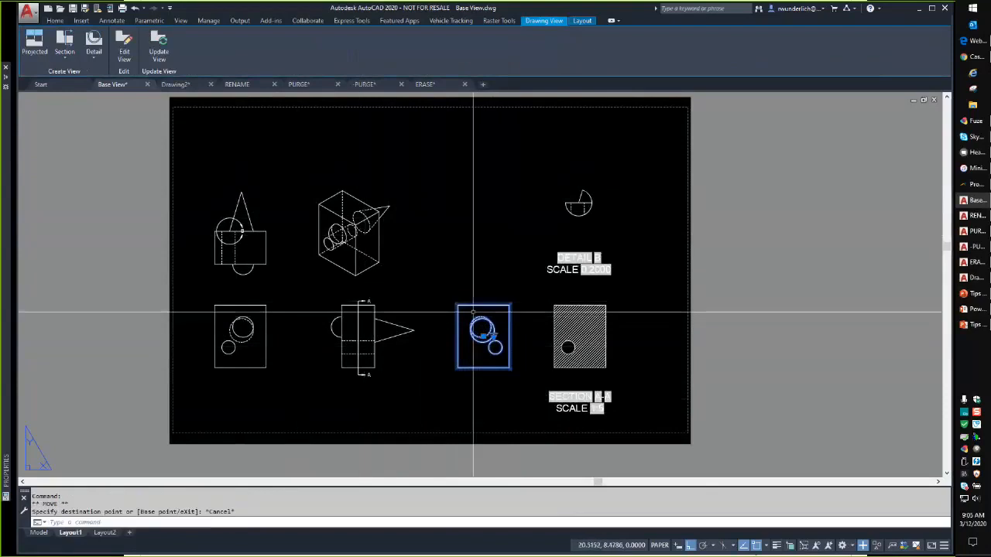
mouse_move(486, 317)
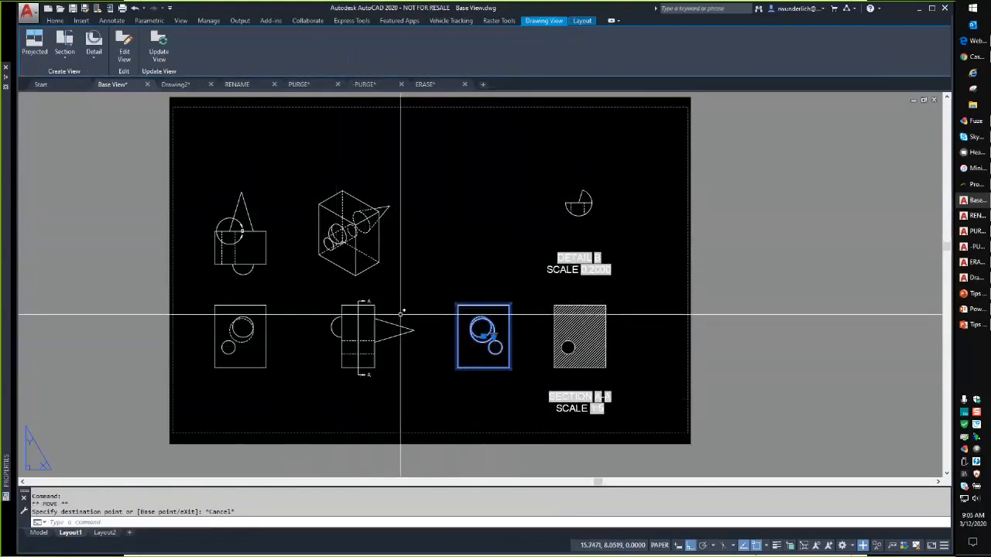
left_click(484, 336)
key("Escape")
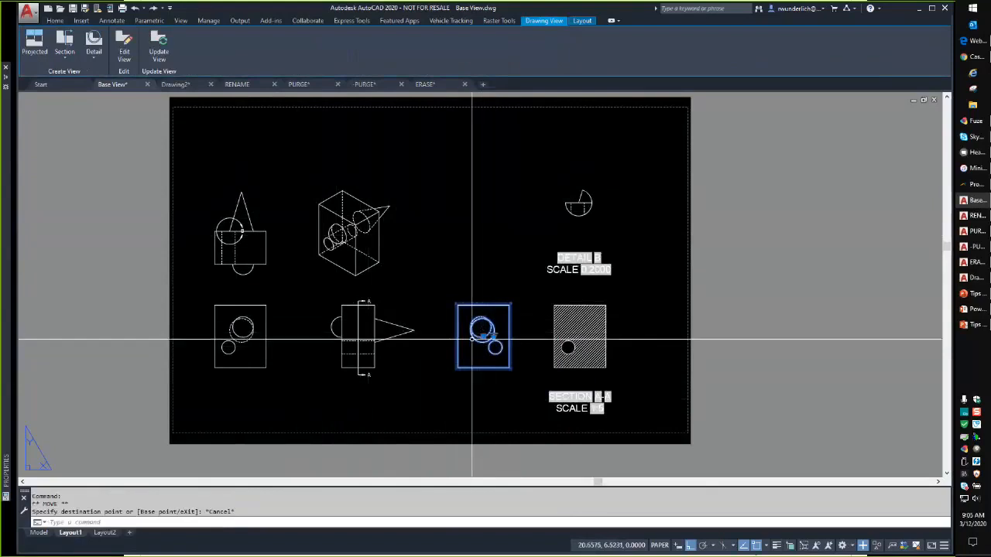
Try to move the side view beside the base view.
left_click(368, 312)
left_click(373, 336)
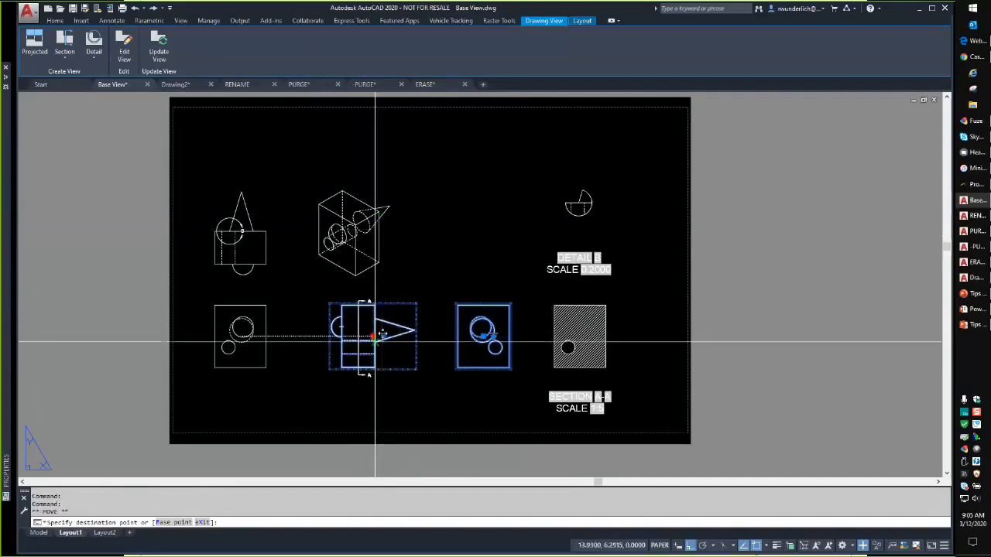
key("Escape")
Move the base view down and to the right with Ortho off, carrying its linked projected views along.
left_click(267, 312)
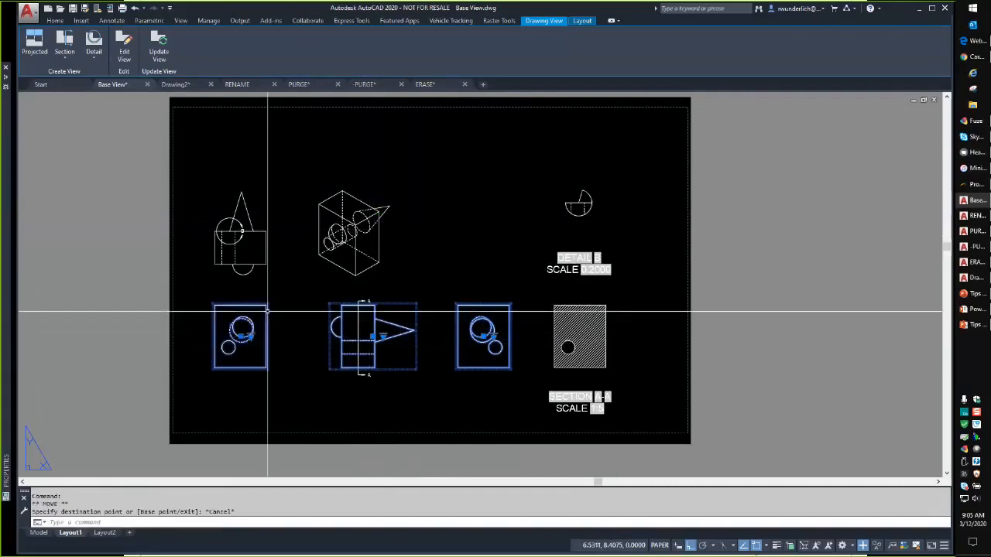
left_click(242, 333)
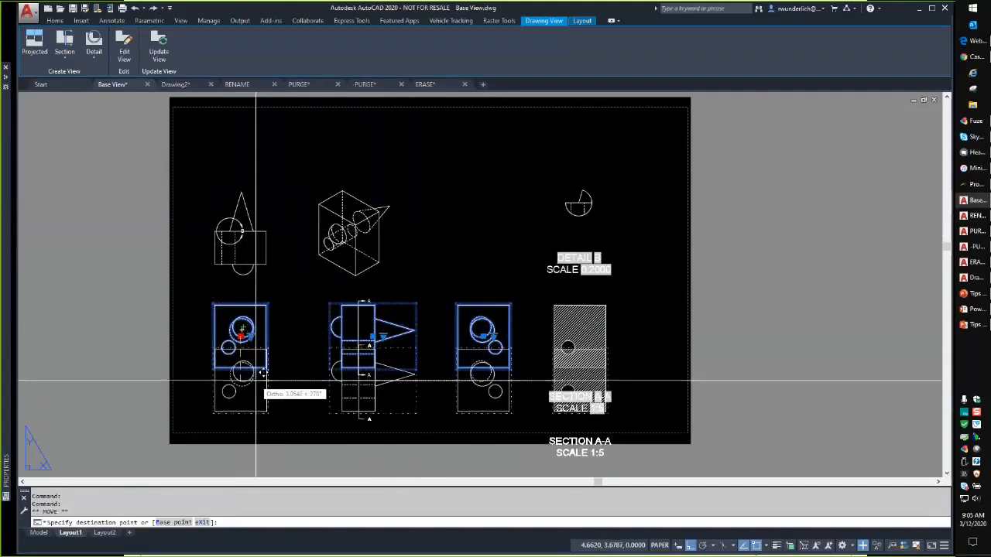
key("F8")
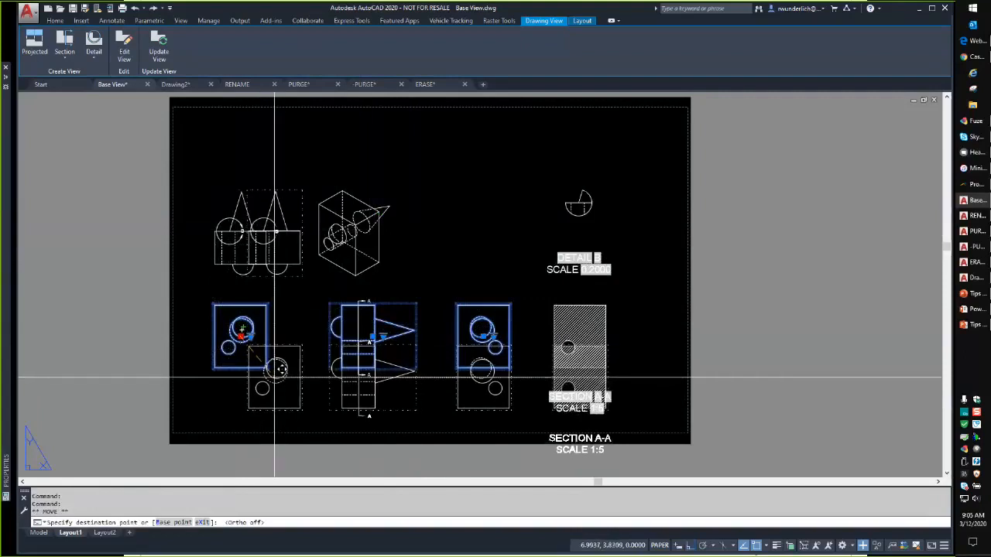
left_click(275, 380)
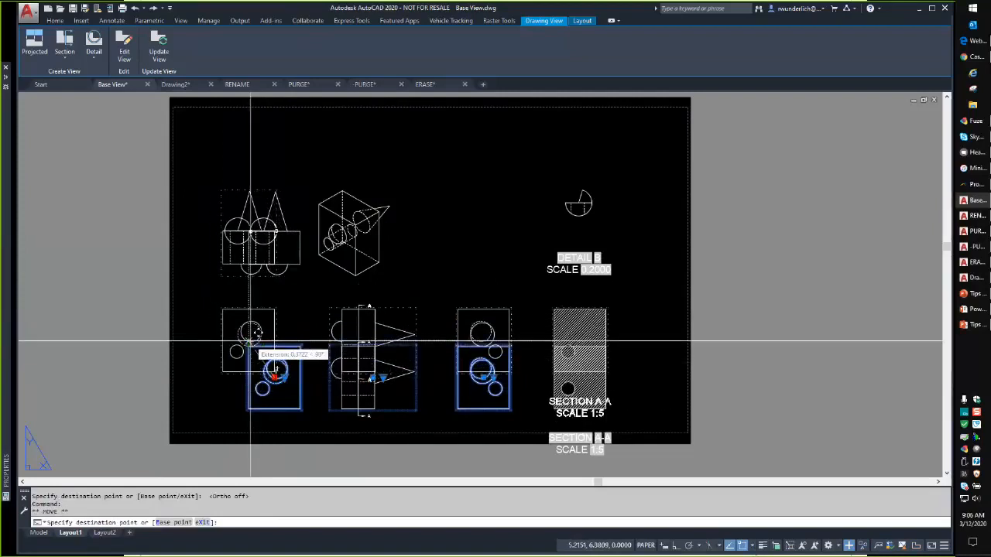
key("Escape")
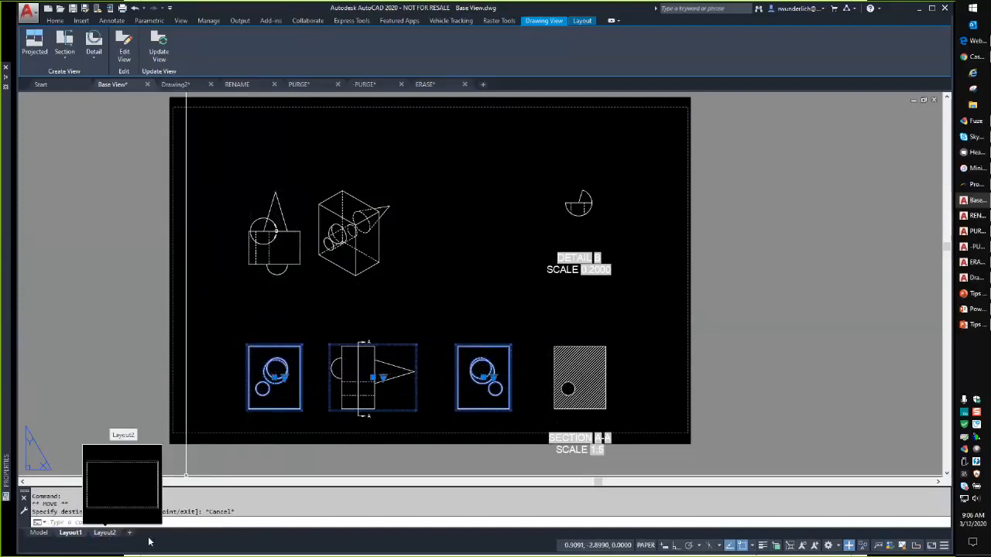
Switch to Layout2 and place a base view of the model-space geometry in the lower-left area of the sheet.
left_click(107, 533)
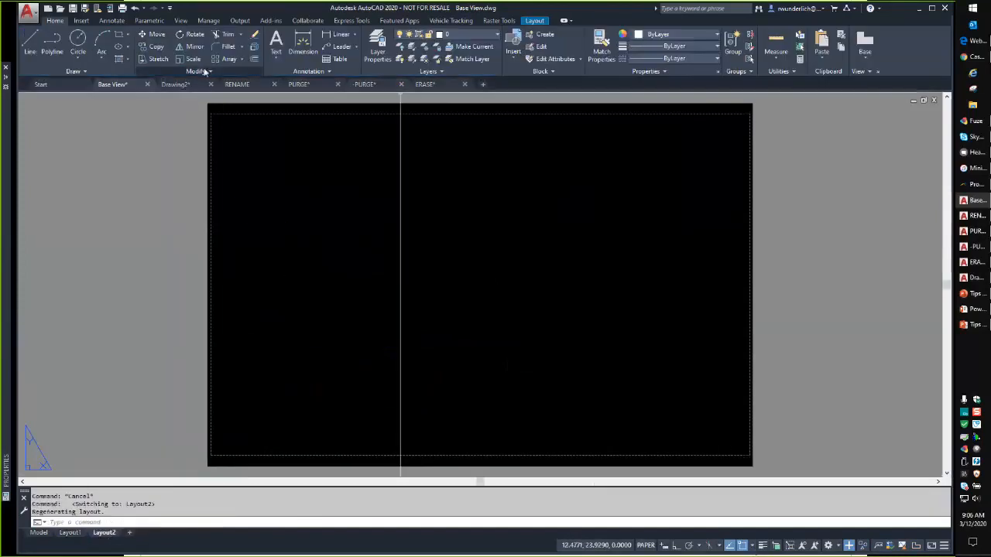
left_click(536, 22)
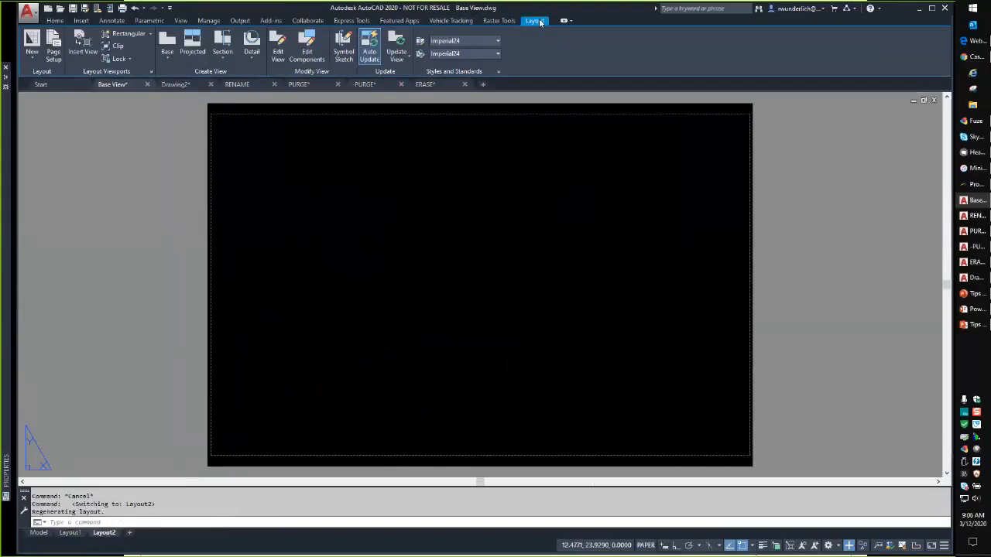
left_click(170, 61)
left_click(193, 85)
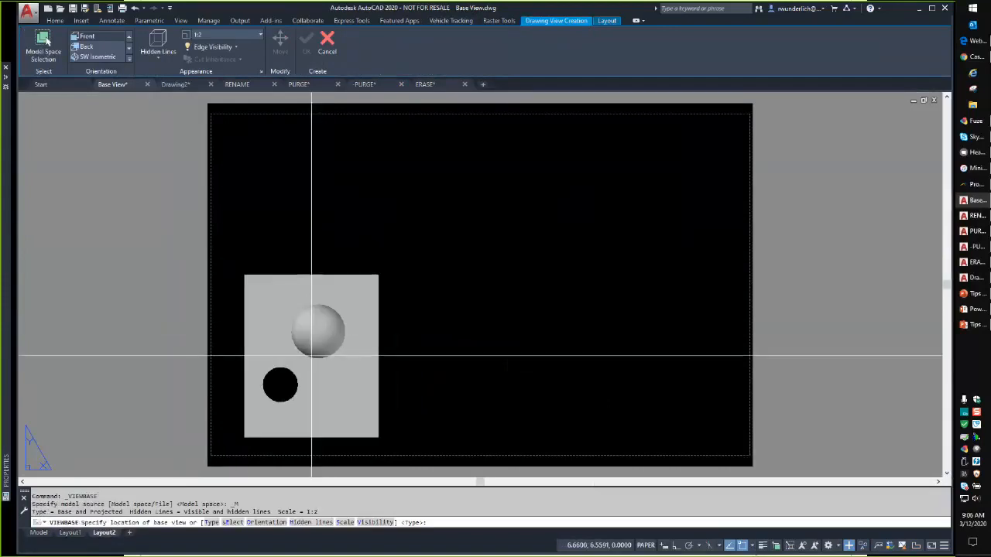
left_click(310, 354)
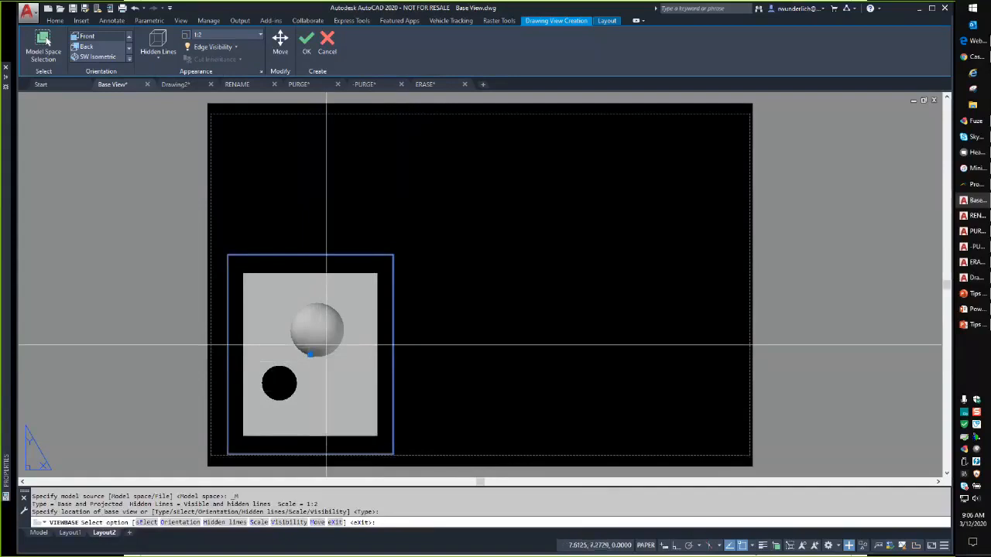
Set the base view's scale to 1.
left_click(260, 522)
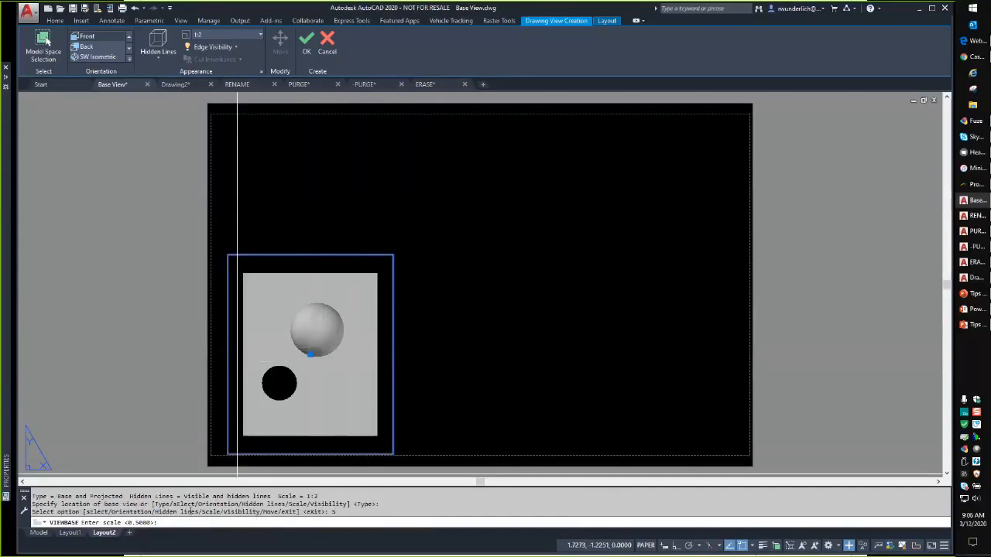
type("1")
key("Return")
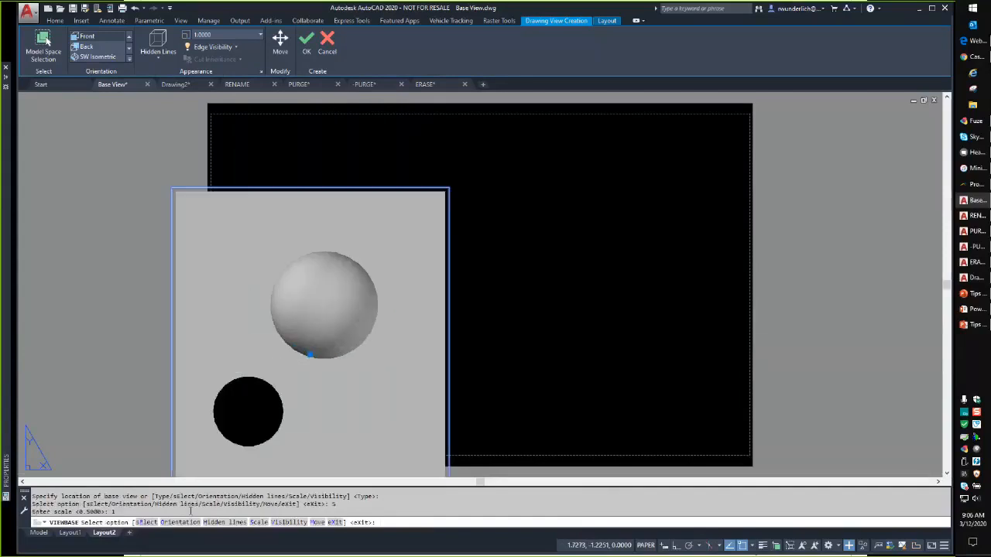
Set the base view's scale to 0.25 and accept the base view.
type("s")
key("Return")
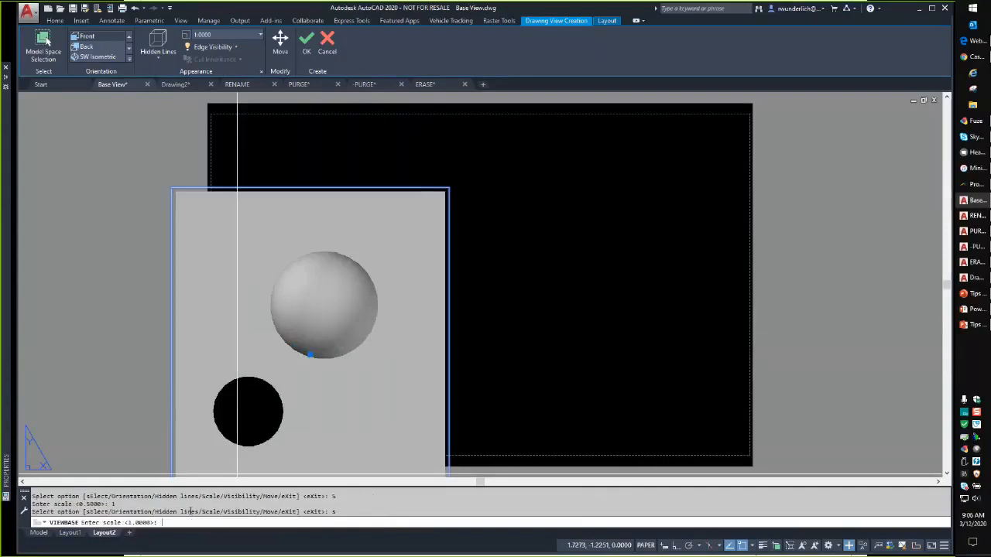
type(".25")
key("Return")
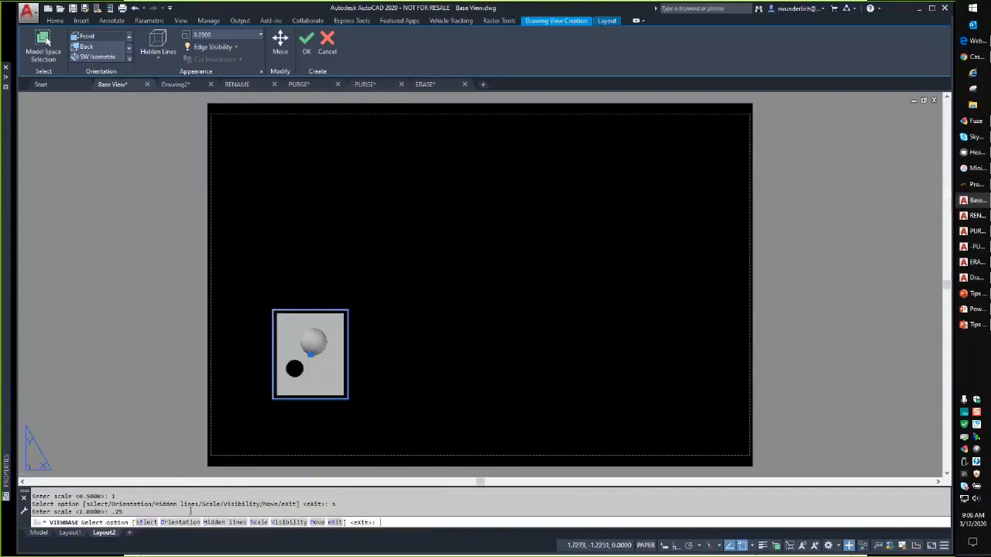
scroll(327, 374, "up", 2)
scroll(329, 372, "down", 2)
middle_click_drag(326, 362, 265, 330)
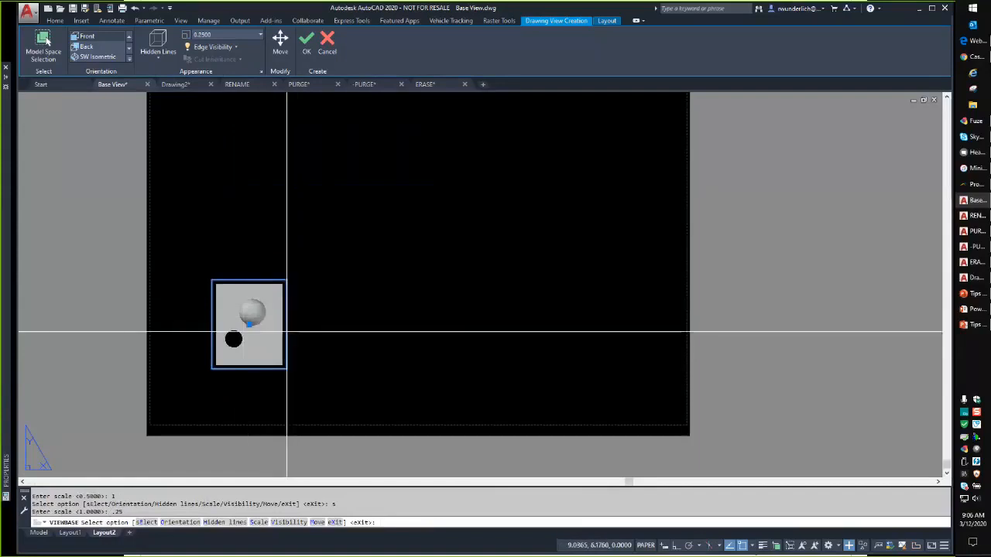
key("Return")
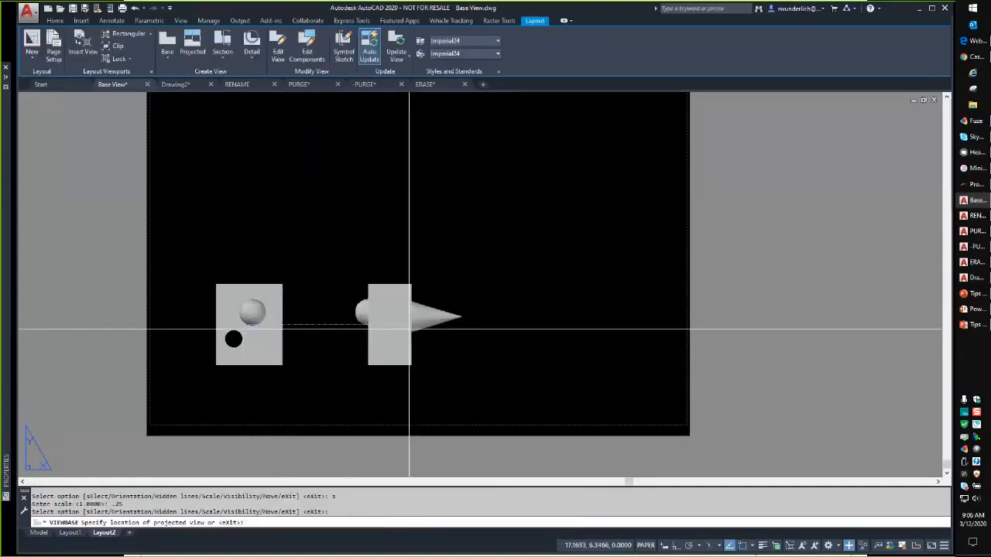
Place projected side, top and isometric views around the base view and finish the command.
left_click(409, 330)
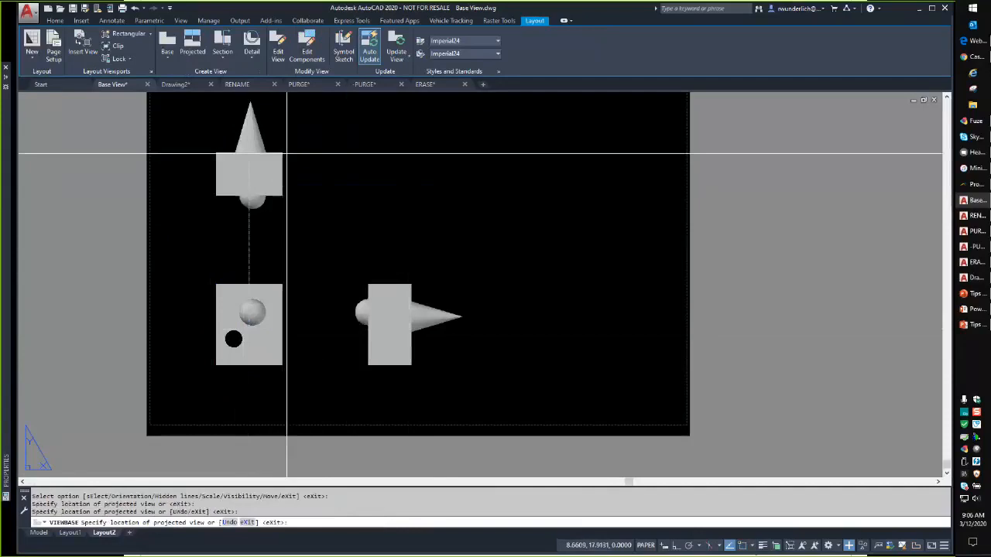
left_click(401, 152)
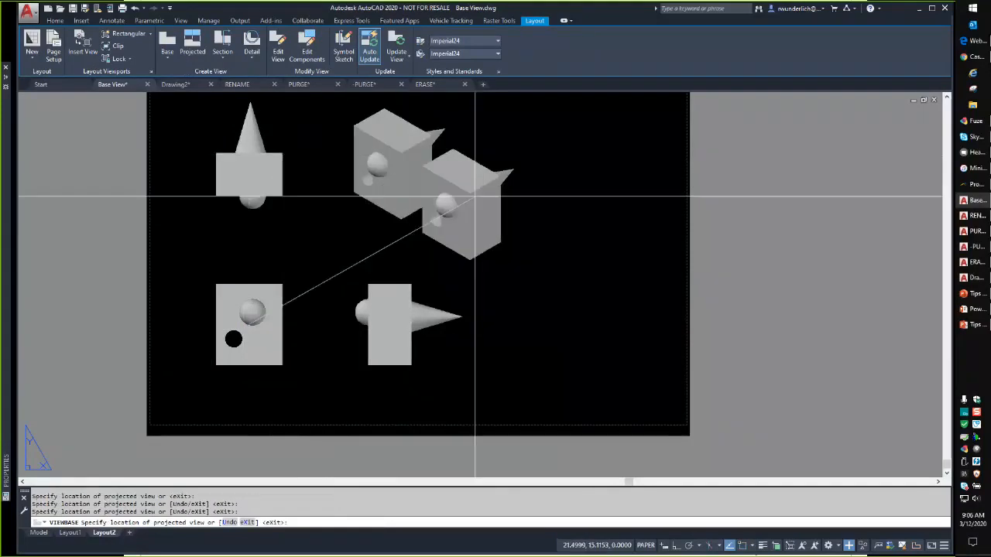
key("Return")
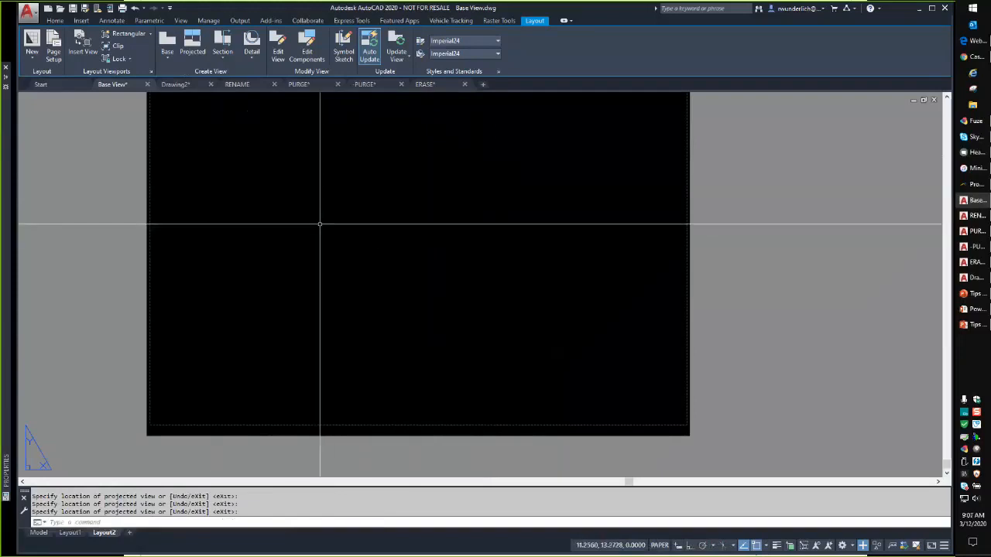
key("Escape")
Place another base view from model space in the sheet's lower-left area at a scale of 0.25.
scroll(332, 283, "down", 2)
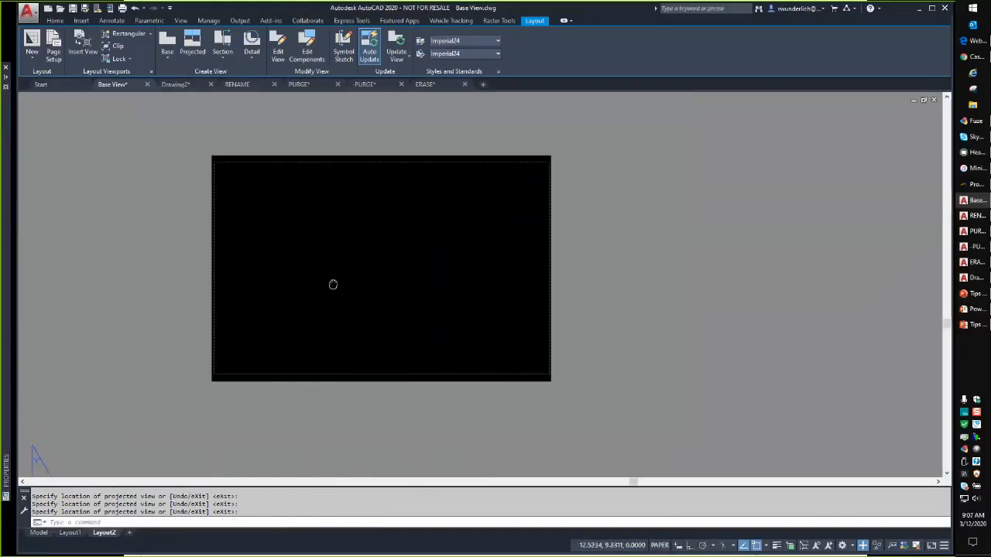
left_click(163, 56)
left_click(180, 74)
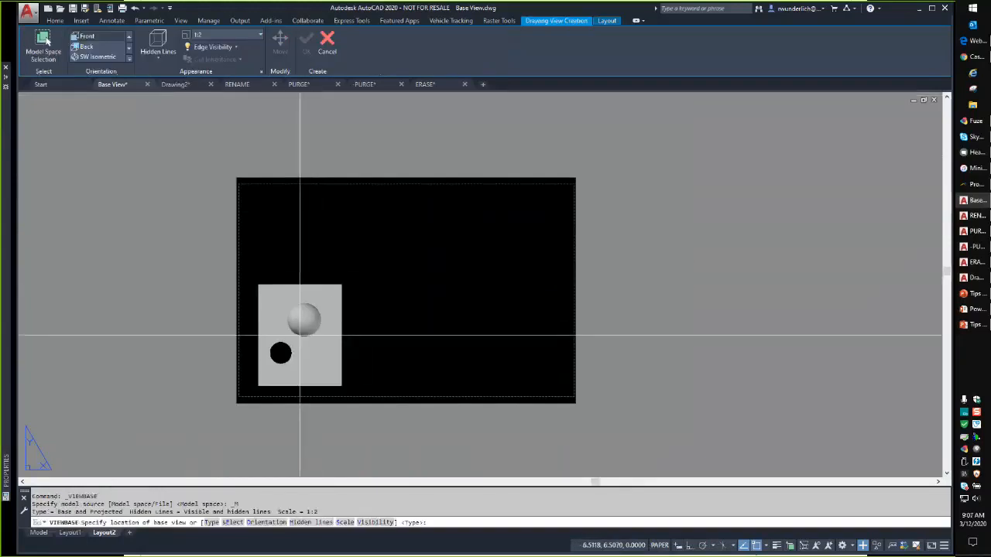
left_click(301, 337)
type("s")
key("Return")
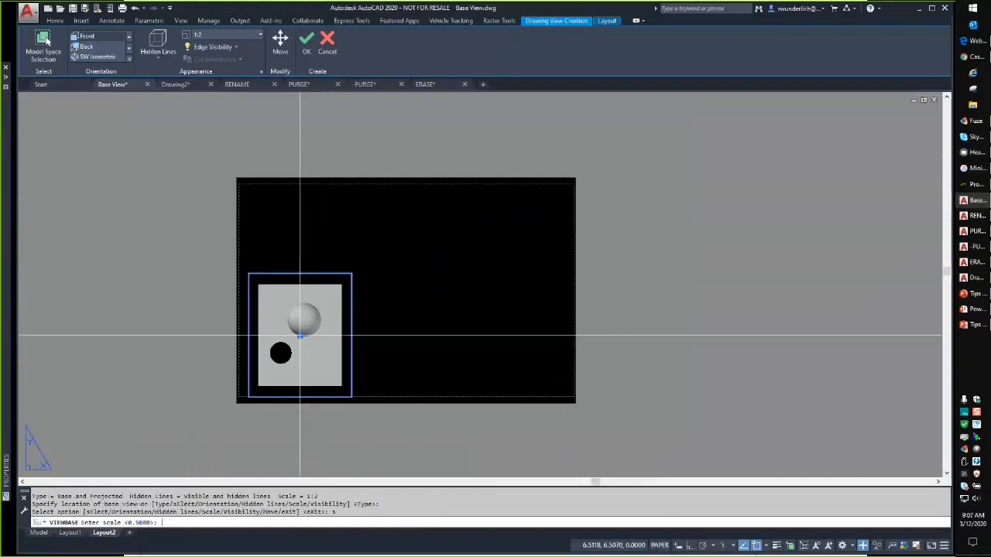
type(".25")
key("Return")
key("Return")
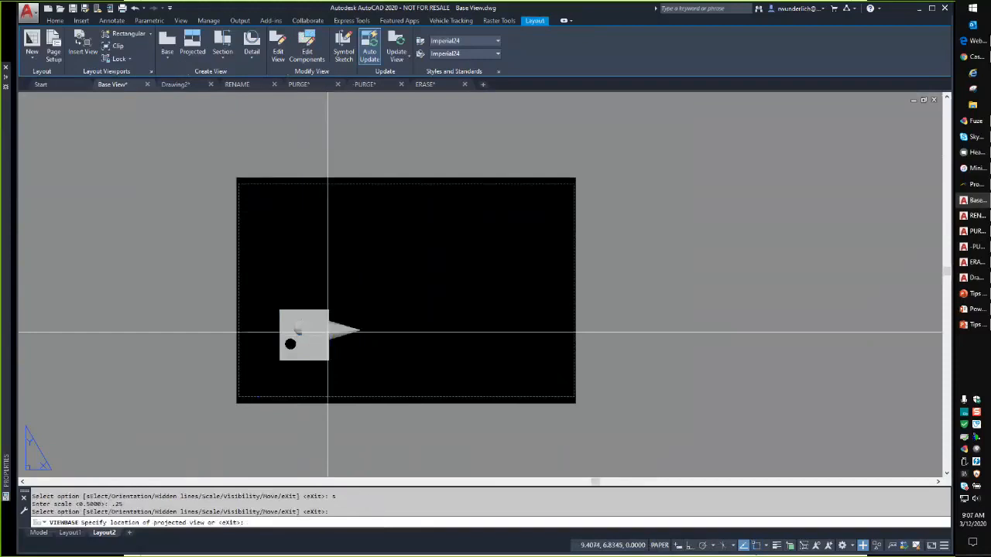
Project a side view, a top view and an isometric view from the new 0.25-scale base view.
left_click(398, 334)
left_click(309, 240)
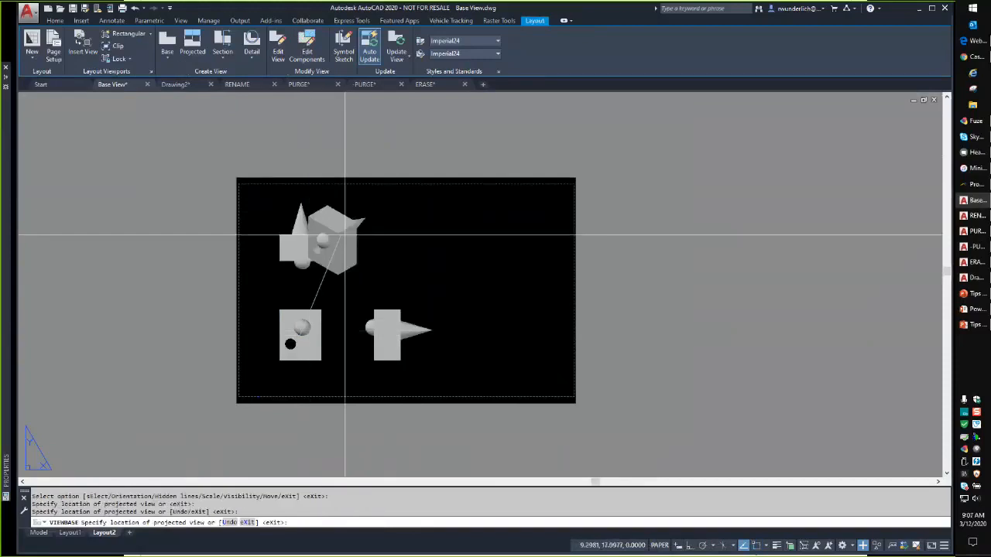
left_click(396, 231)
key("Return")
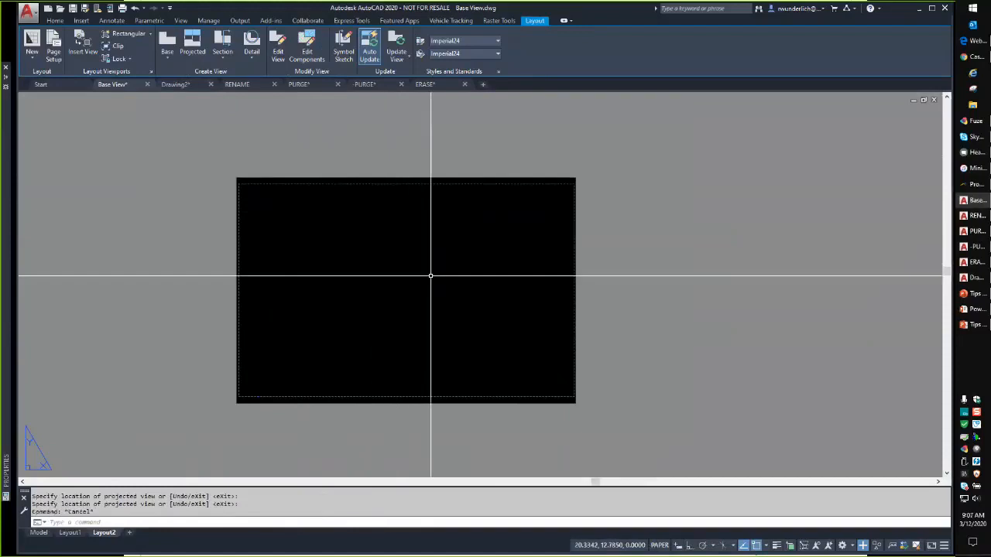
Regenerate the layout display with REGENALL.
key("Escape")
type("re")
key("Return")
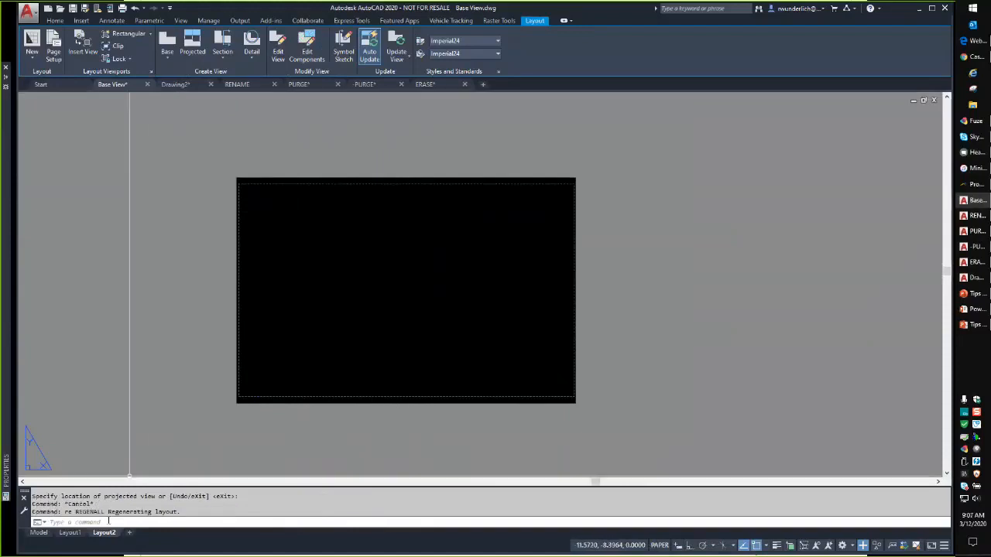
Delete Layout1 from the drawing.
left_click(70, 533)
right_click(73, 534)
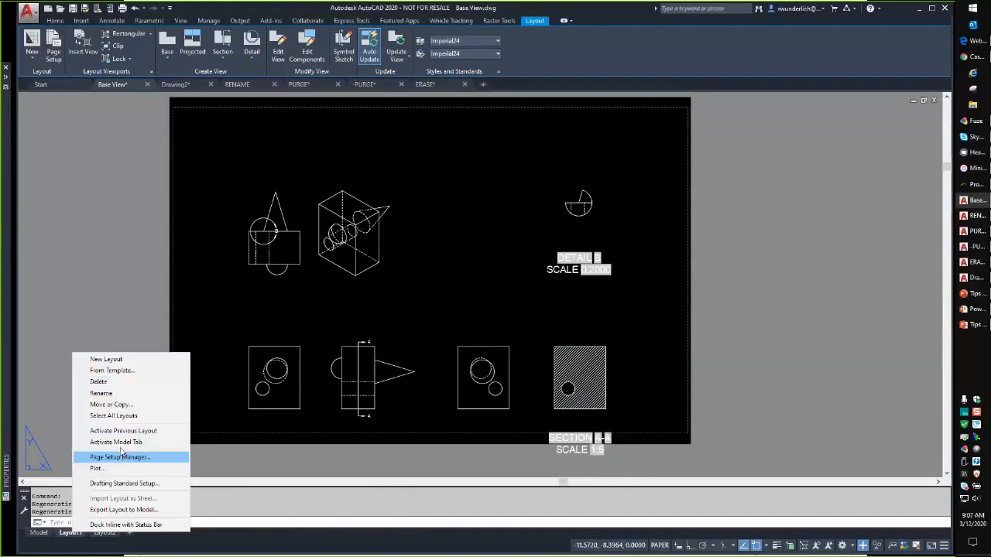
left_click(91, 382)
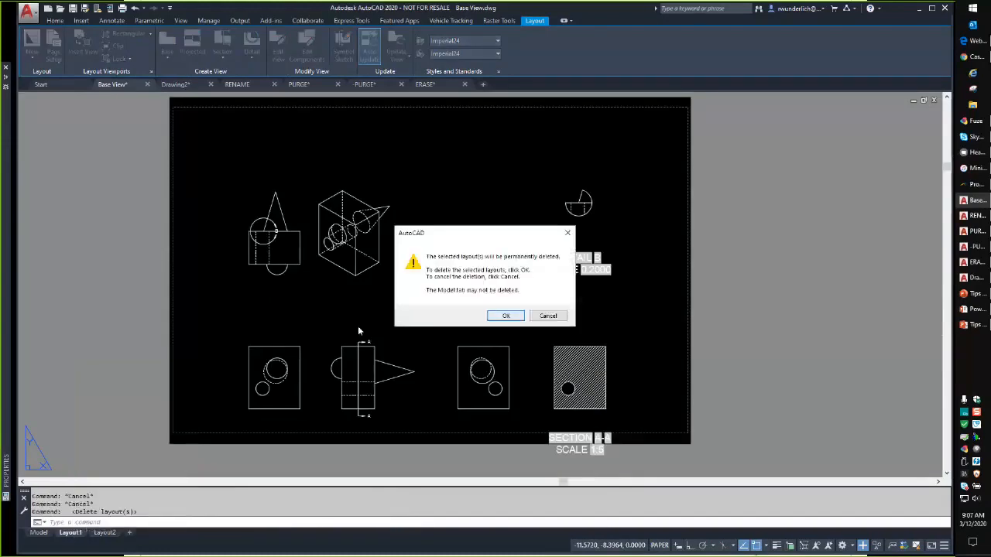
left_click(507, 315)
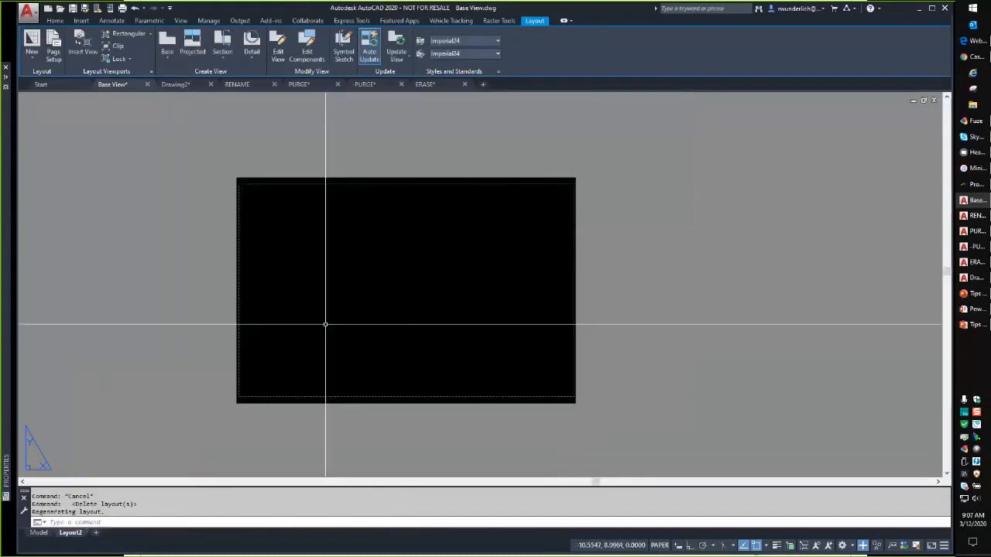
Place a base view from model space in the lower-left area of the Layout2 sheet at 1:2 scale.
left_click(167, 57)
left_click(183, 75)
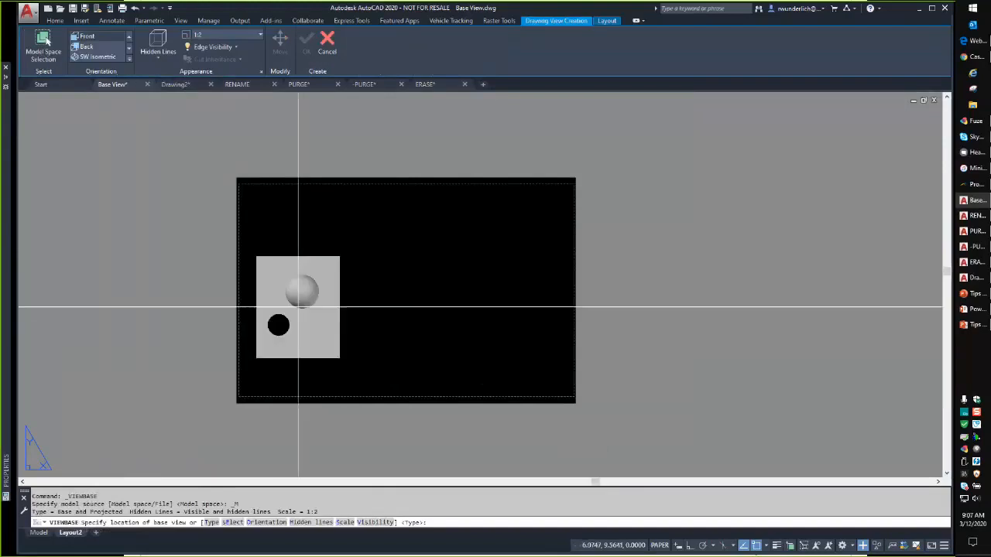
left_click(299, 331)
key("Return")
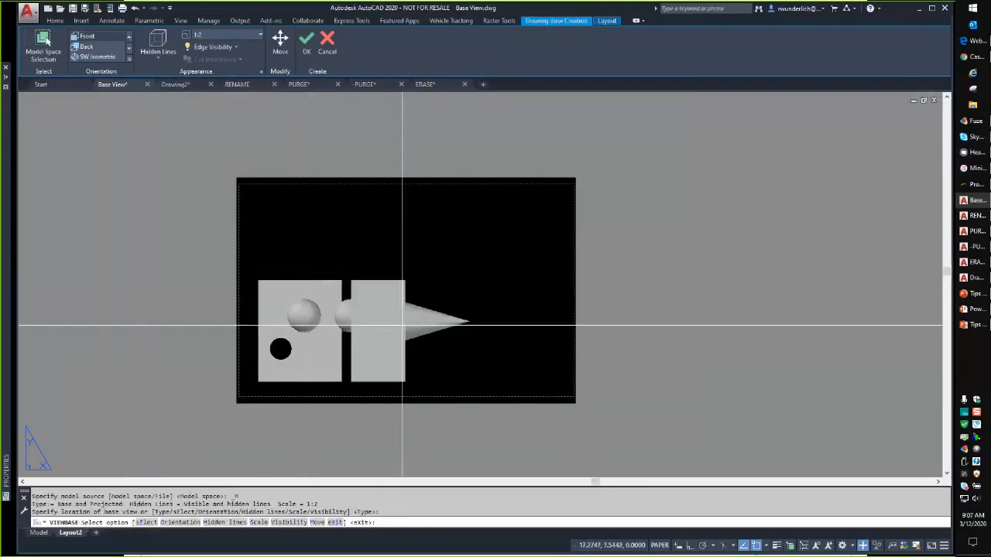
Project a side view, a top view and an isometric view from the new 1:2 base view.
left_click(468, 326)
left_click(318, 155)
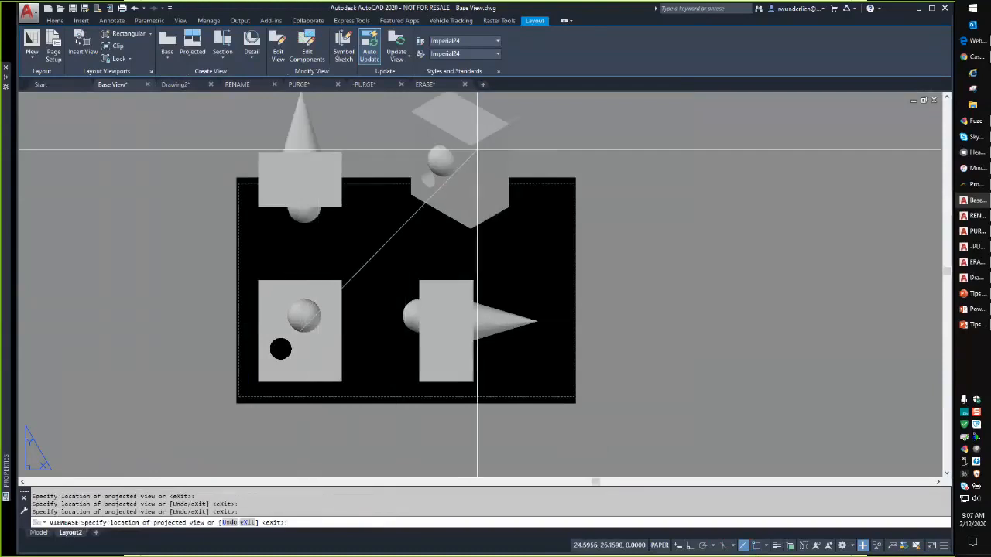
key("Return")
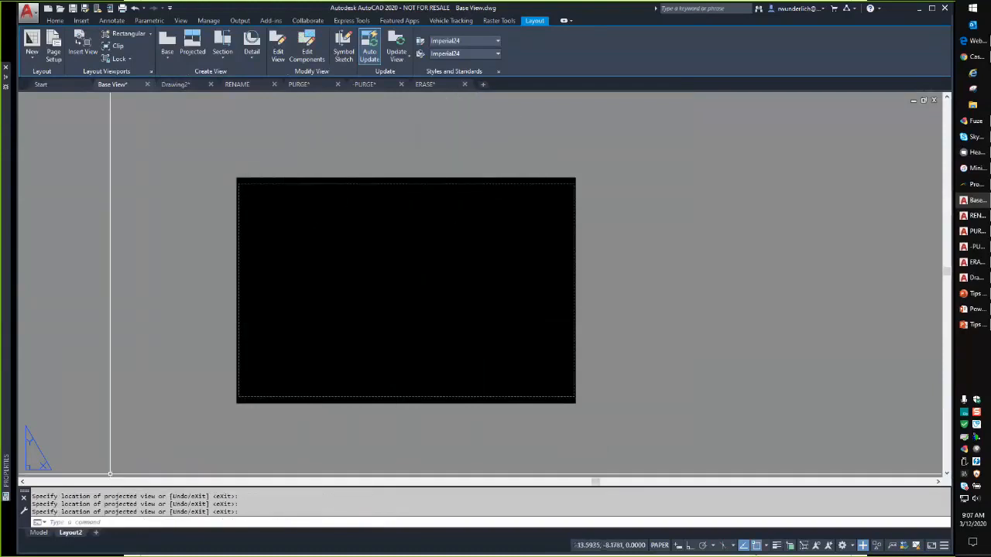
Undo the creation of the Layout2 views and the deletion of Layout1.
key("ctrl+z")
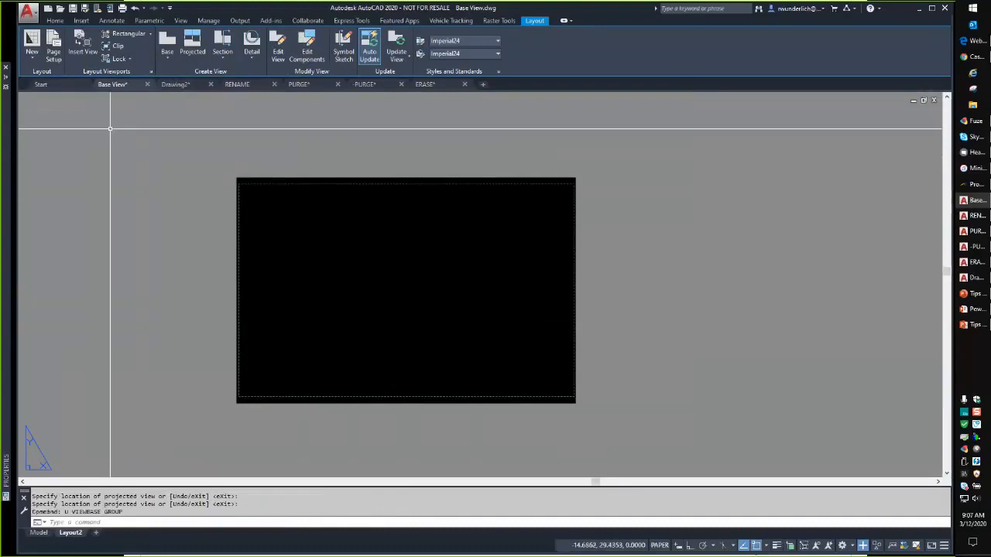
key("ctrl+z")
scroll(366, 233, "up", 2)
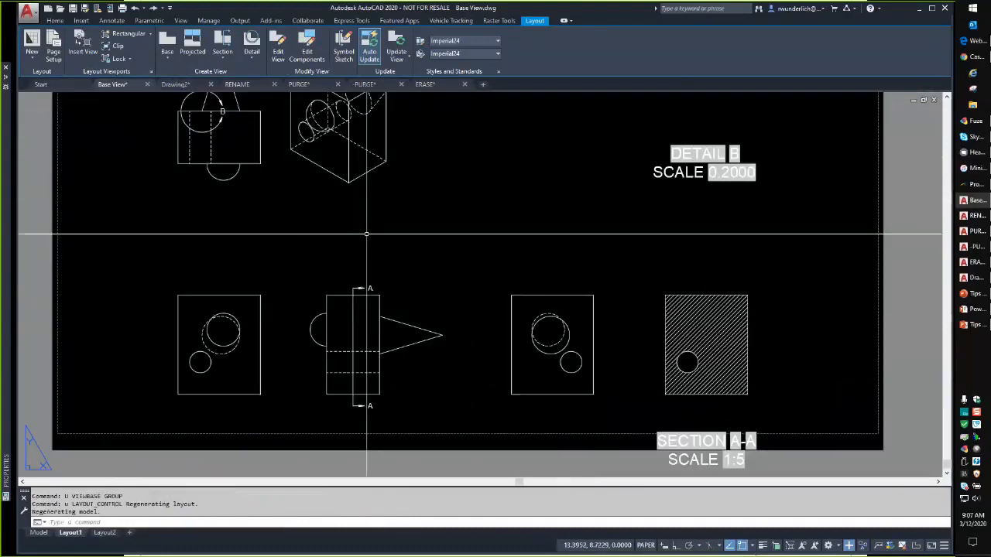
scroll(366, 233, "down", 4)
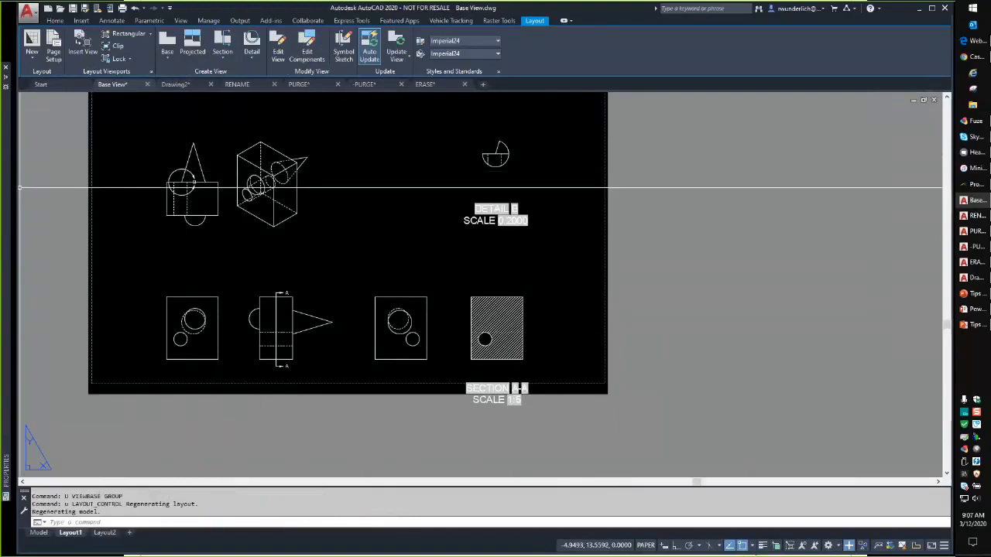
Move the isometric view to the right, into the open space between the top view and Detail B.
middle_click_drag(294, 235, 318, 264)
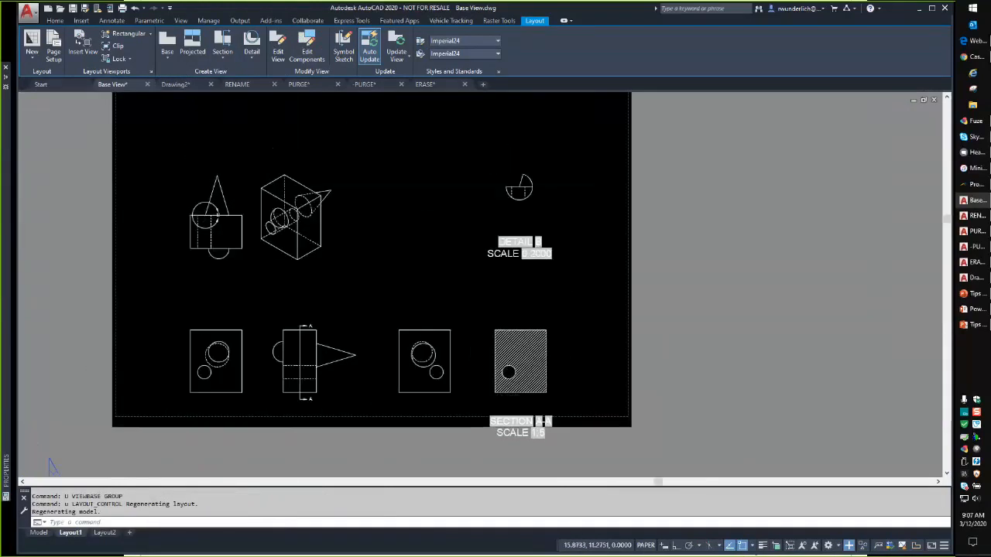
left_click(294, 203)
left_click(295, 208)
left_click(367, 189)
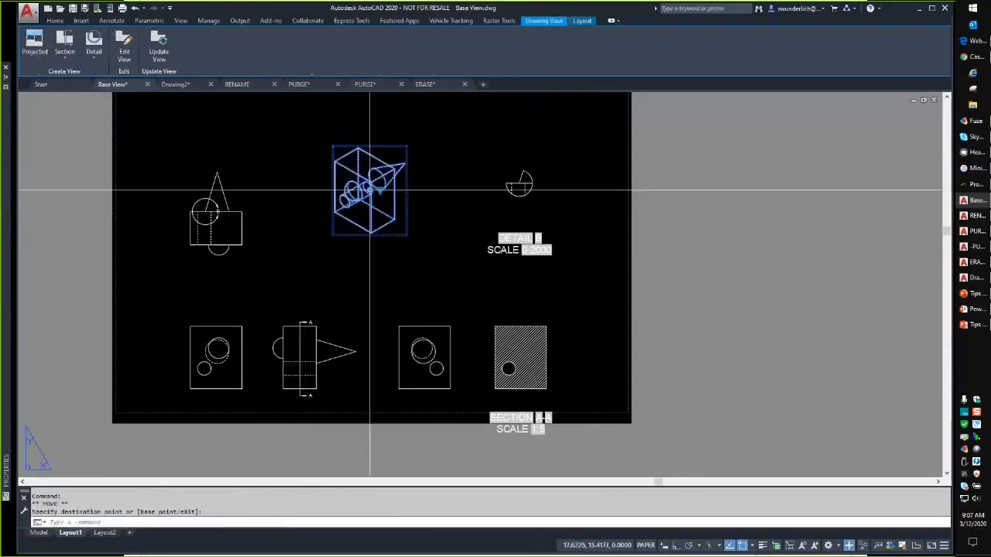
key("Escape")
Delete the circular detail boundary on the top view and section line A-A on the side view.
left_click(191, 212)
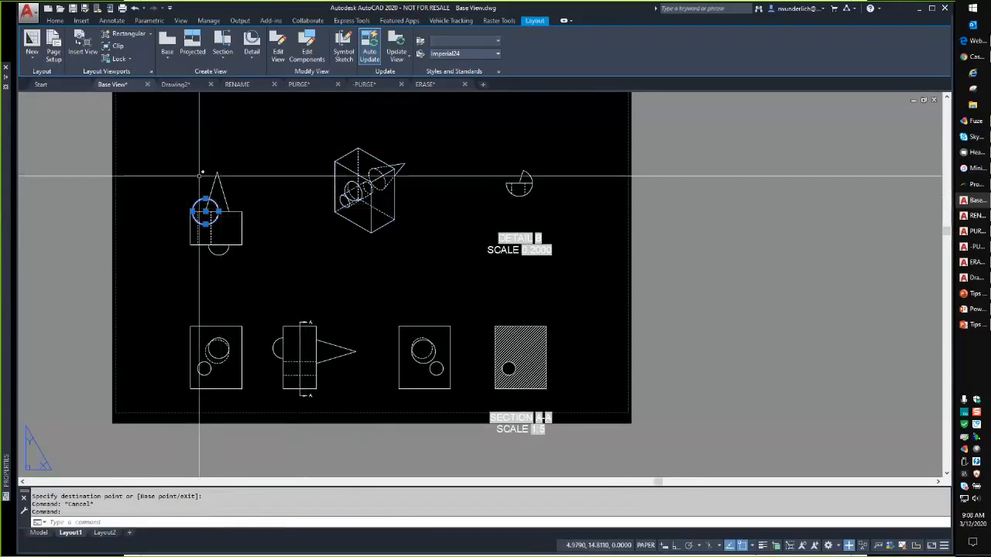
key("Delete")
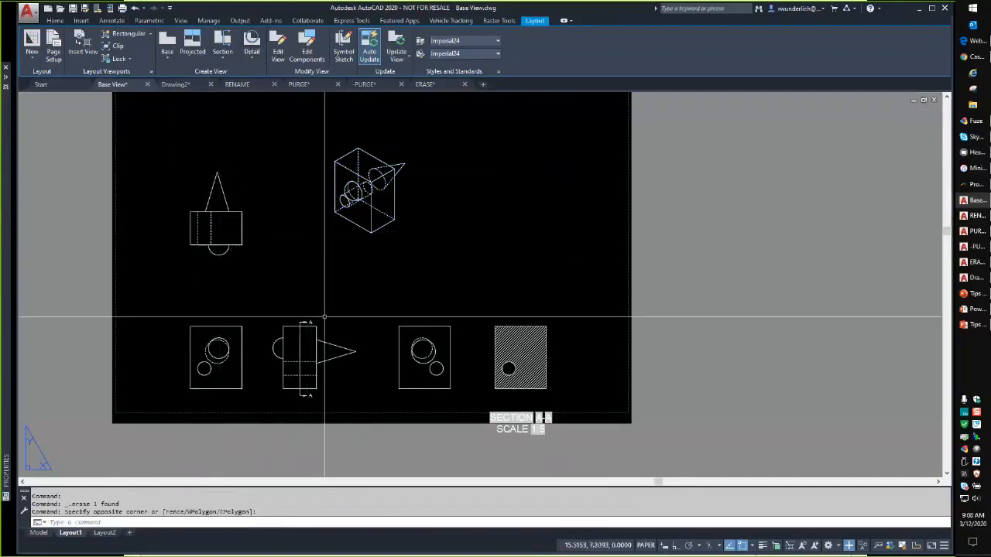
left_click(299, 395)
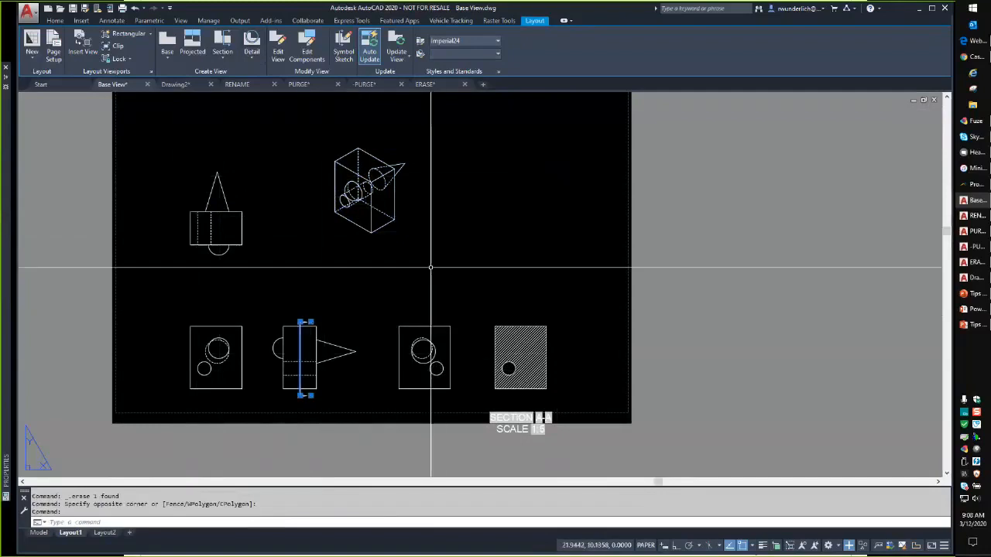
key("Delete")
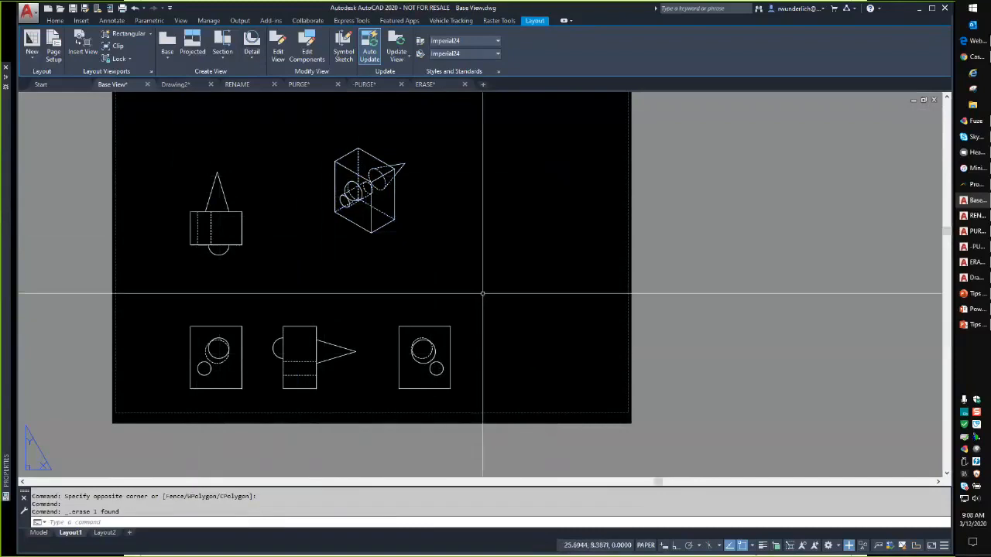
scroll(350, 343, "up", 2)
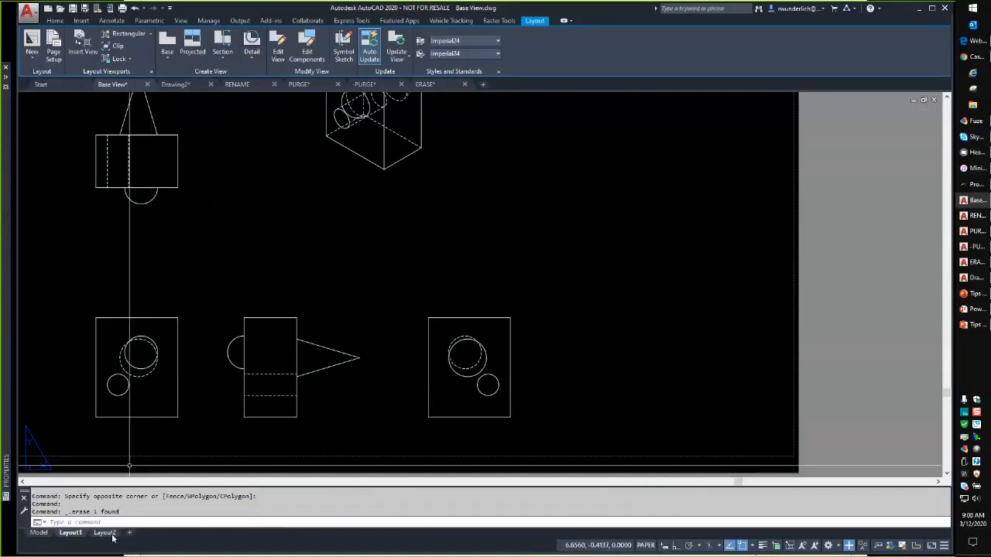
Delete the rear view to the right of the side view.
mouse_move(104, 534)
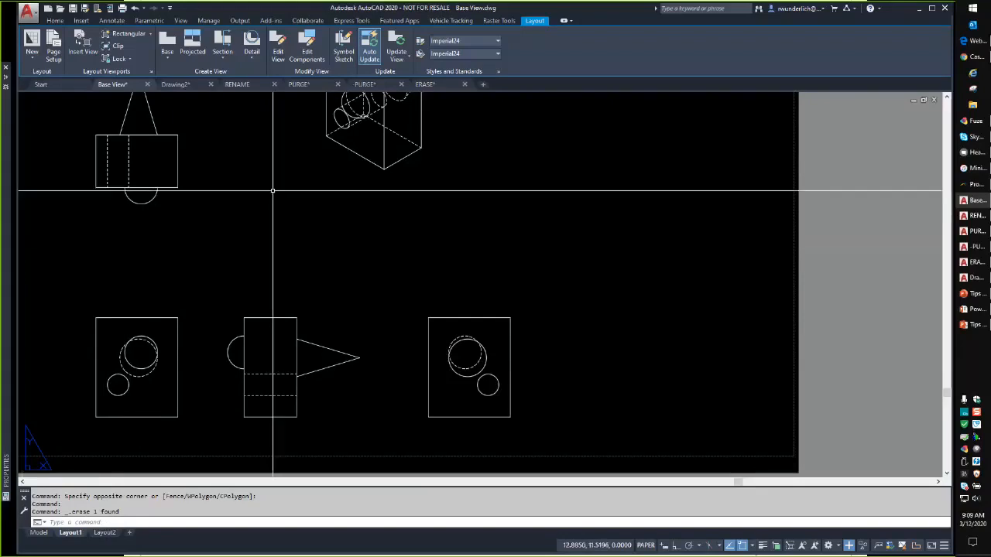
middle_click_drag(282, 195, 357, 226)
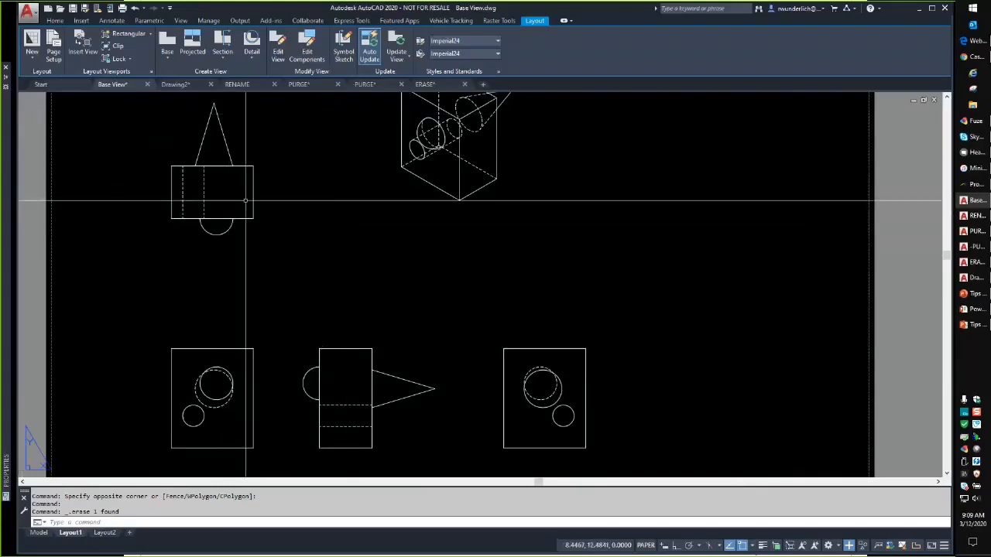
key("Escape")
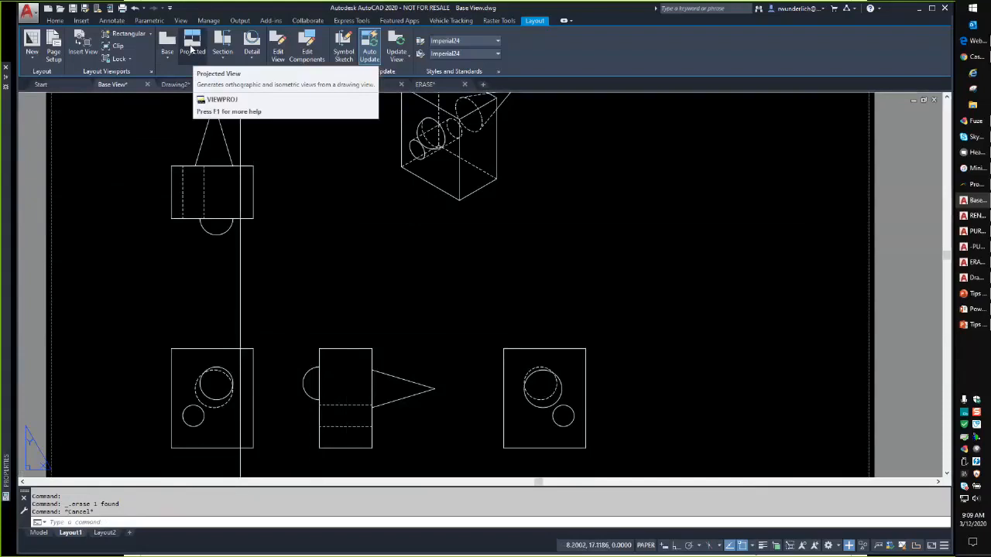
left_click(534, 361)
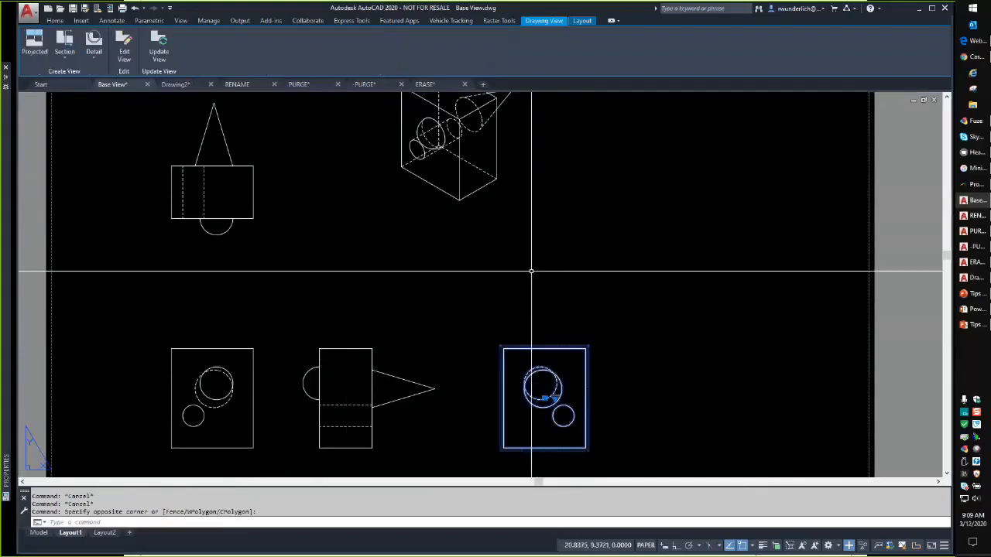
key("Delete")
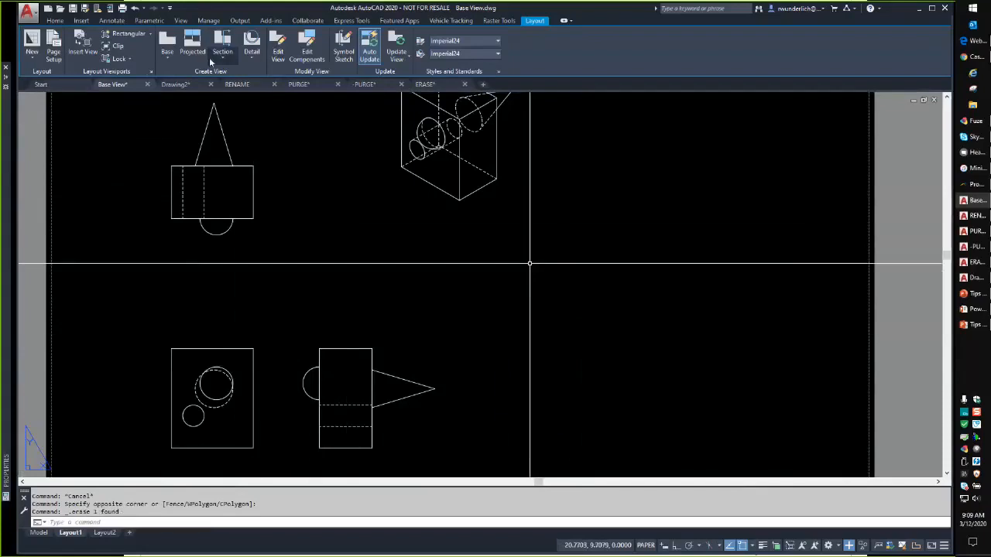
Try to create a projected view and run Update View on the side view with the cone.
left_click(193, 52)
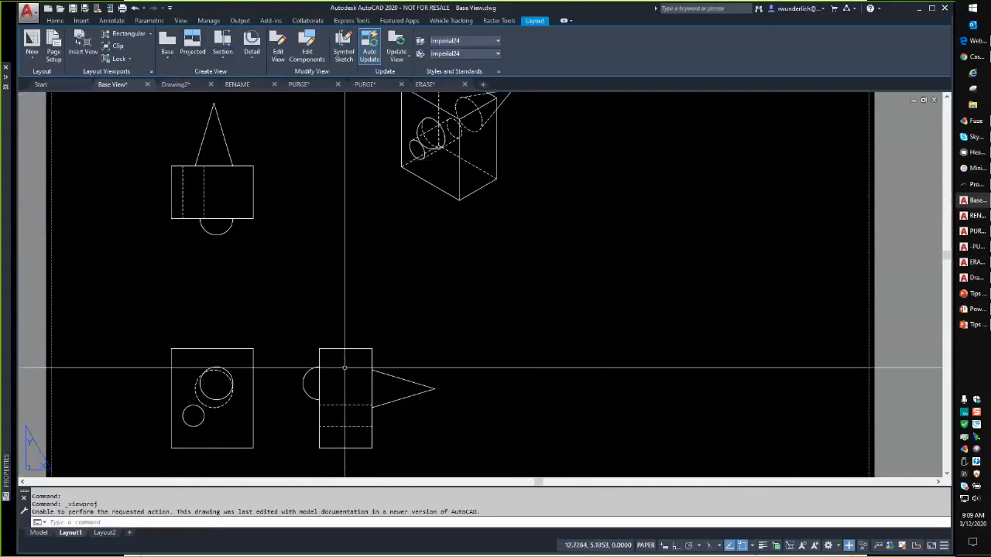
left_click(312, 398)
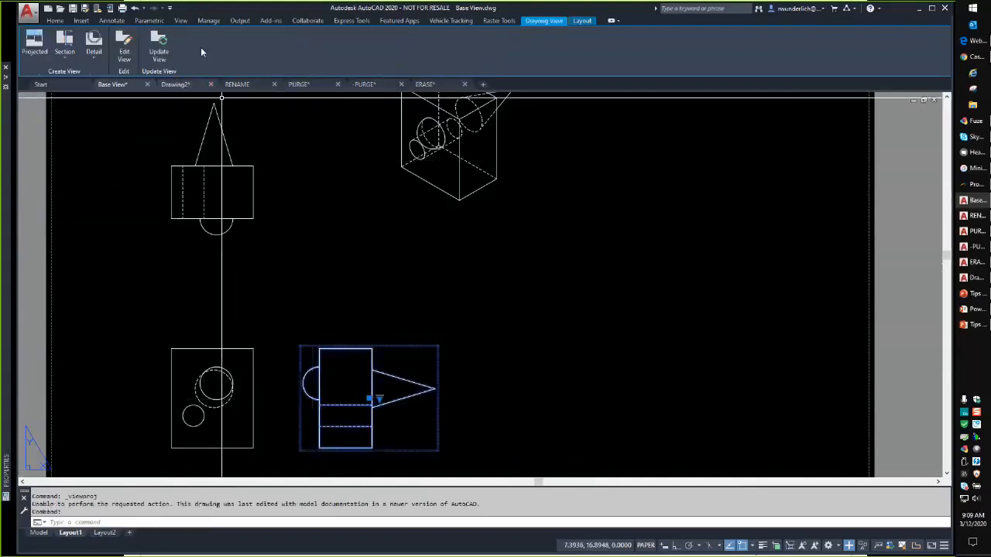
left_click(158, 45)
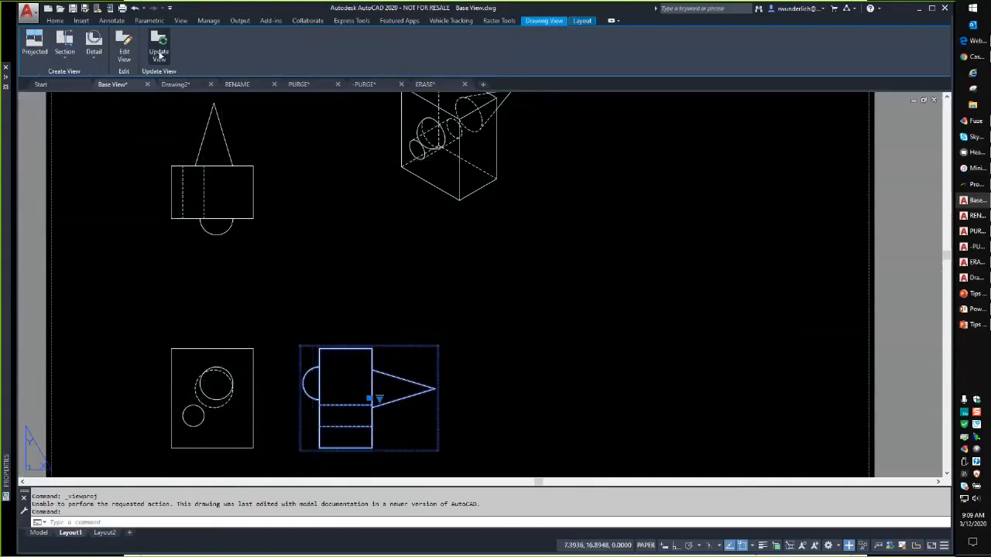
key("Escape")
Try to edit the side view and shift it slightly to the right in line with the base view.
left_click(355, 350)
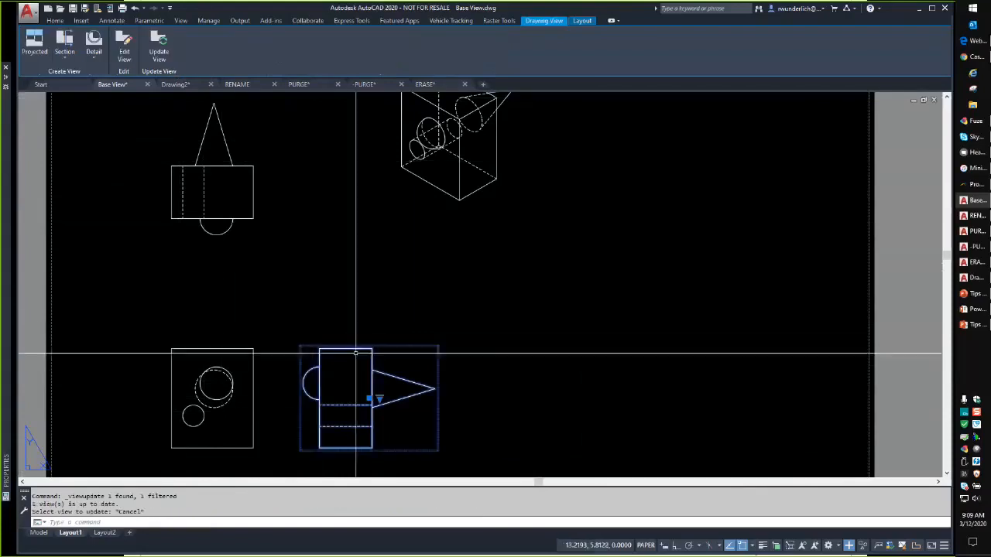
left_click(124, 46)
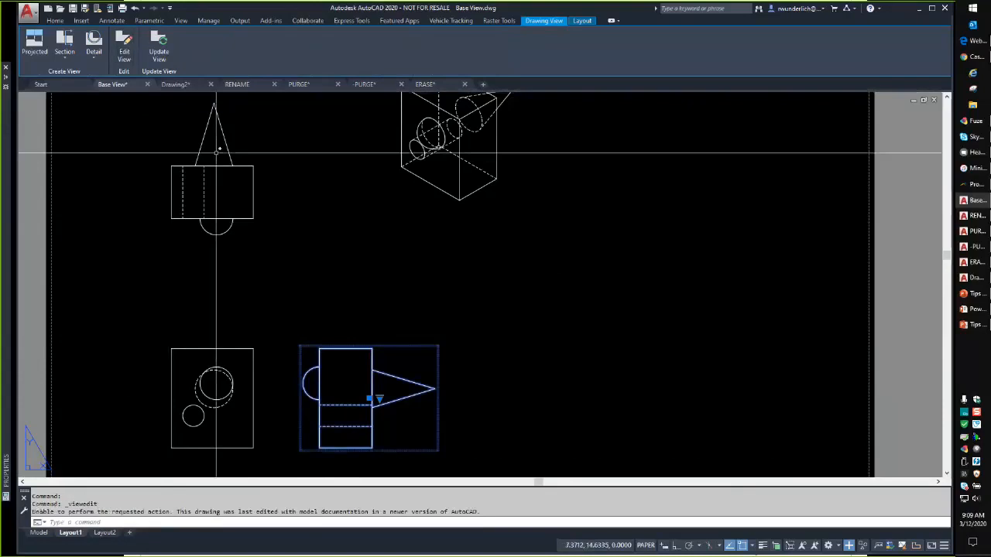
left_click(369, 399)
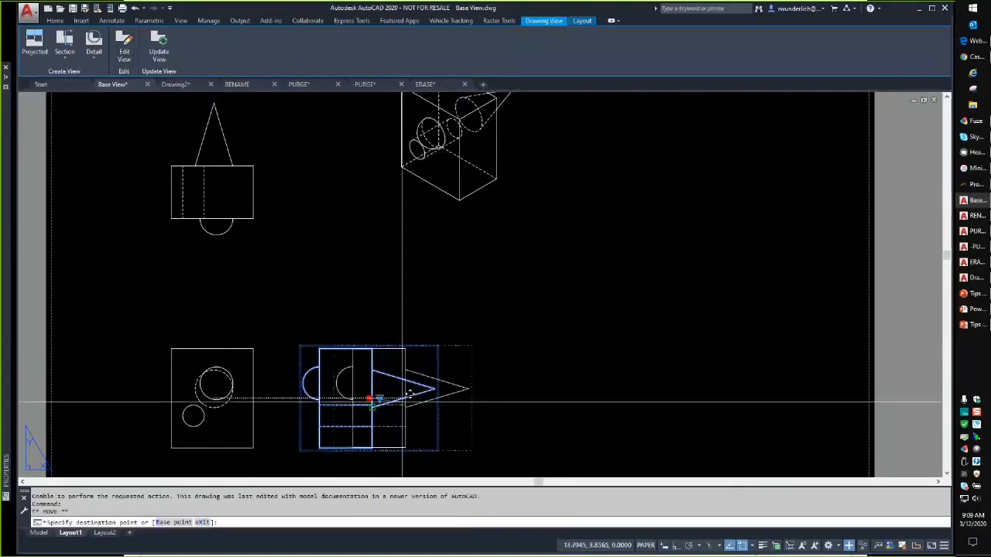
key("Escape")
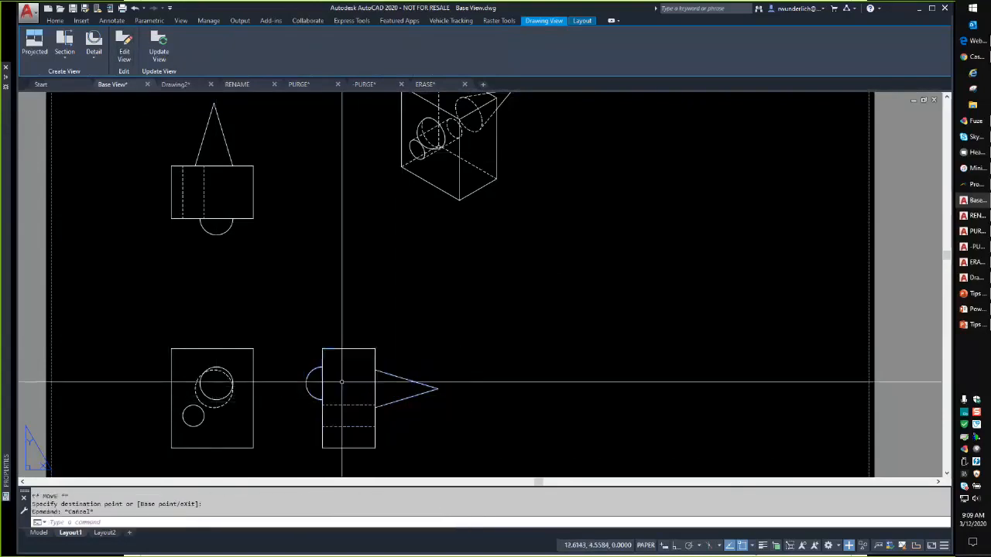
Try again to start a projected view in Layout1.
left_click(193, 45)
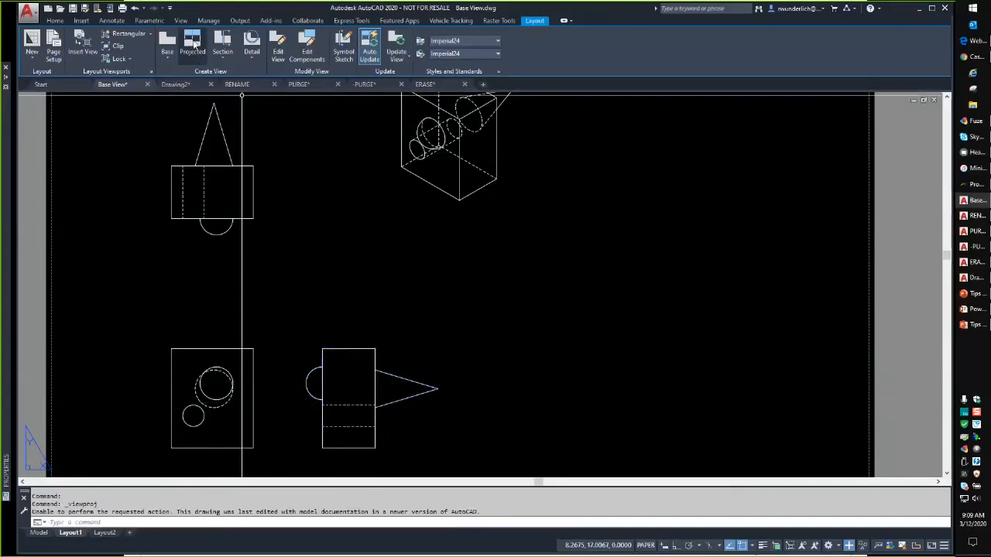
key("Escape")
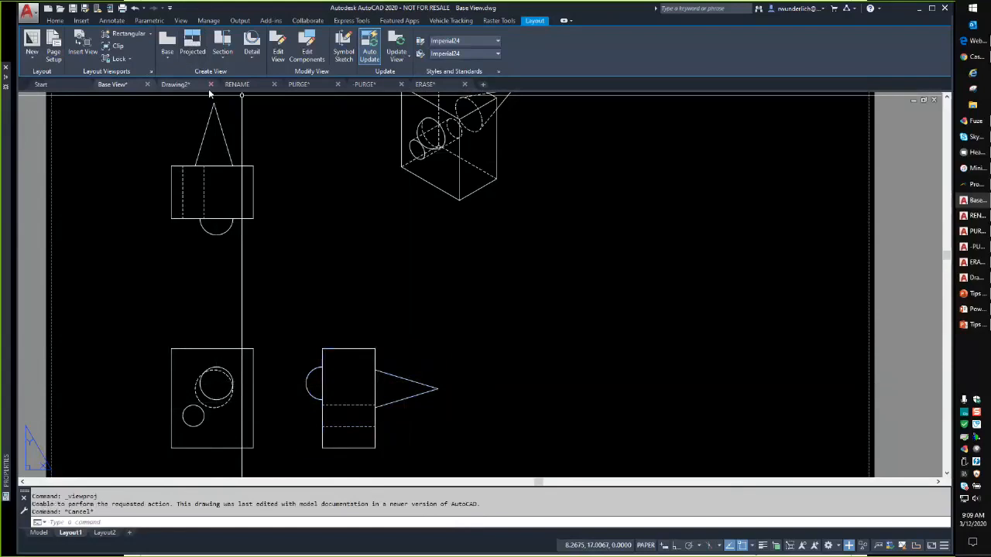
Close the Base View drawing without saving its changes and reopen Base View.dwg from the Webinar folder.
left_click(147, 84)
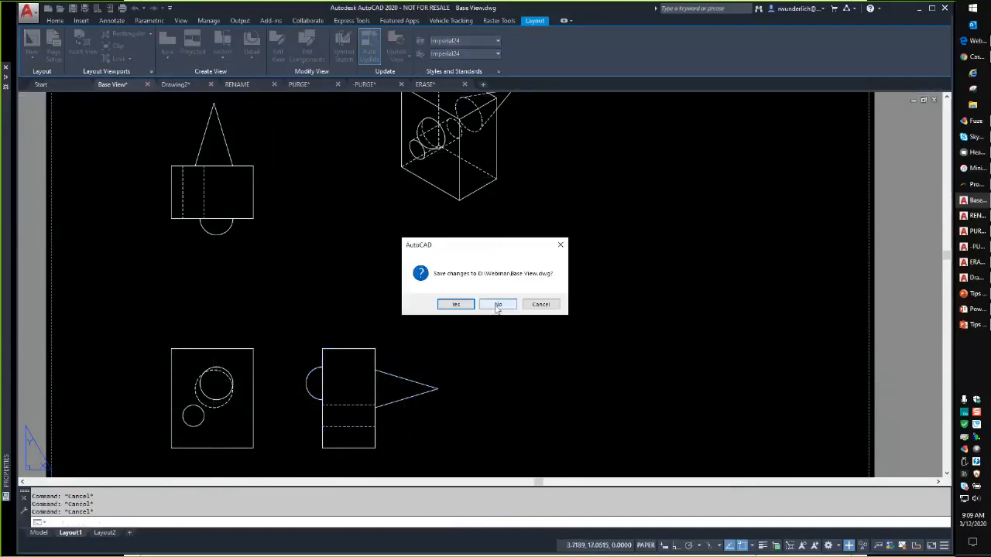
left_click(498, 304)
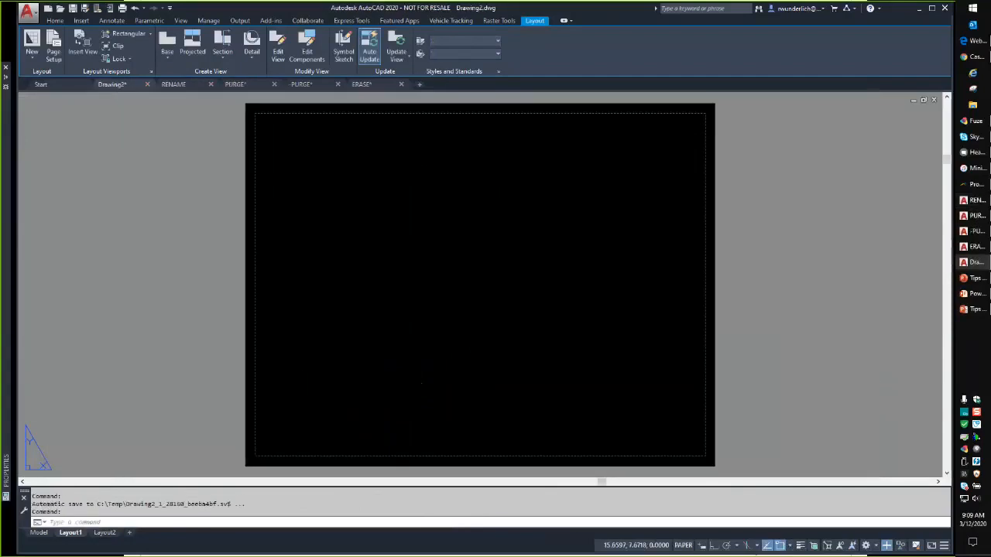
key("ctrl+o")
left_click(422, 217)
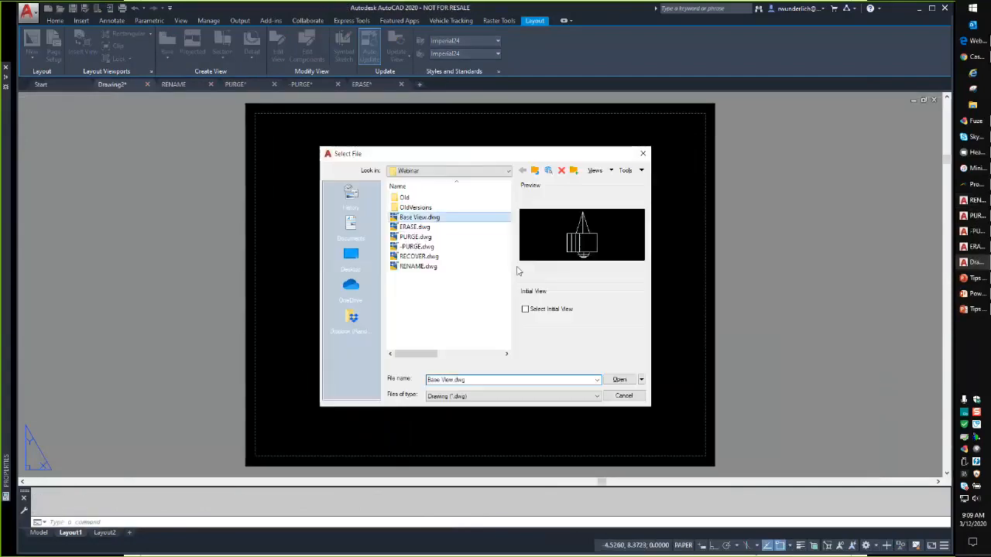
left_click(620, 380)
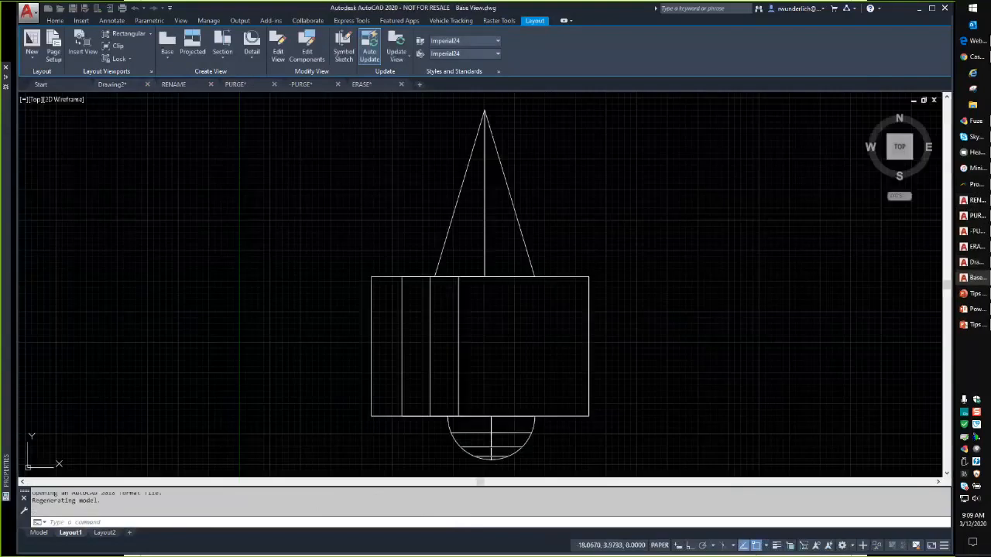
Project a view from the upper-left view with the detail circle in Layout1, placing it directly above its parent.
left_click(70, 533)
scroll(383, 323, "up", 2)
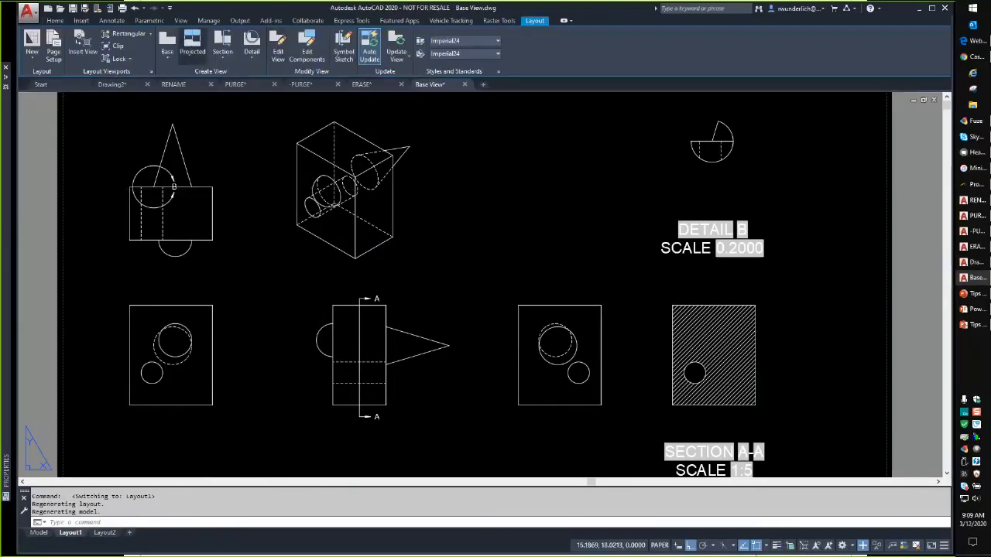
left_click(190, 49)
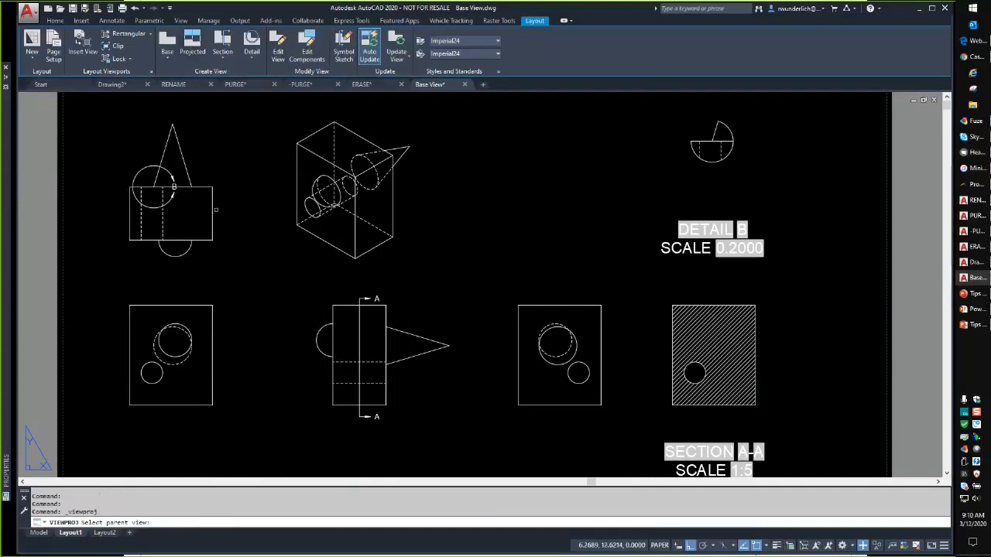
left_click(173, 187)
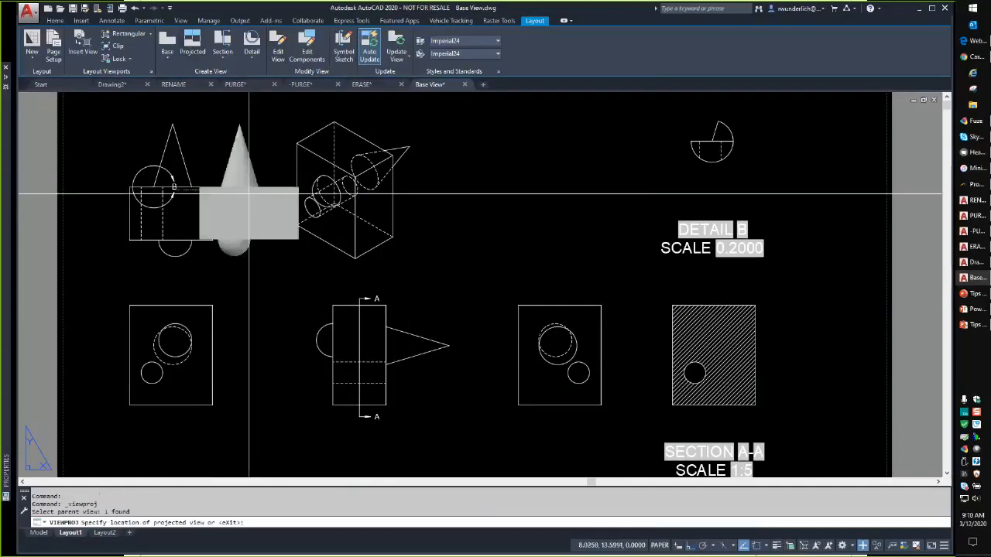
middle_click_drag(251, 199, 299, 354)
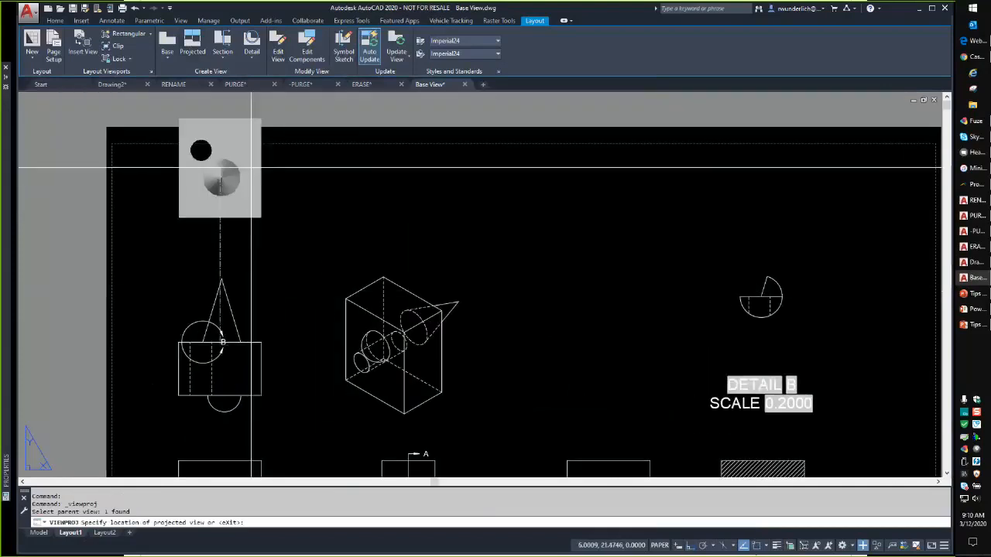
left_click(220, 167)
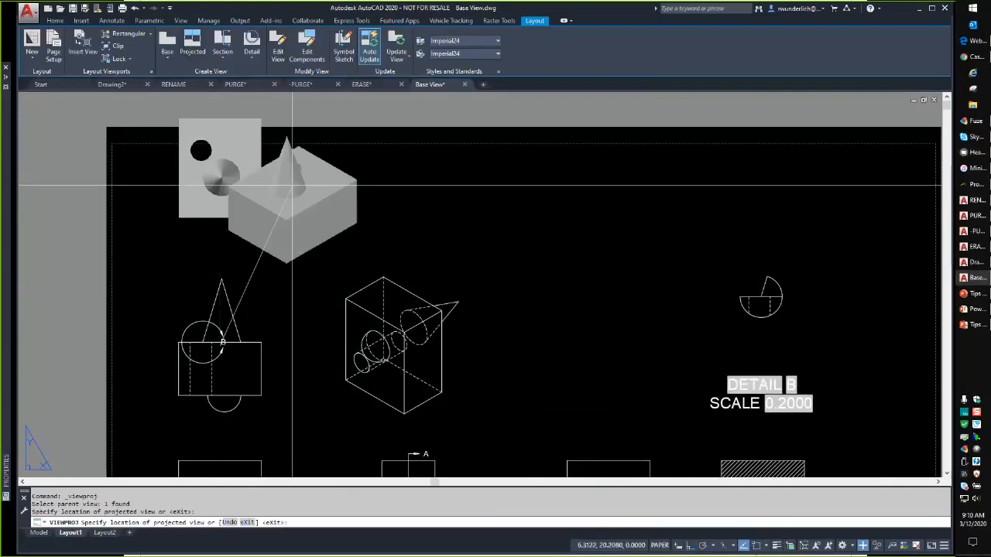
key("Return")
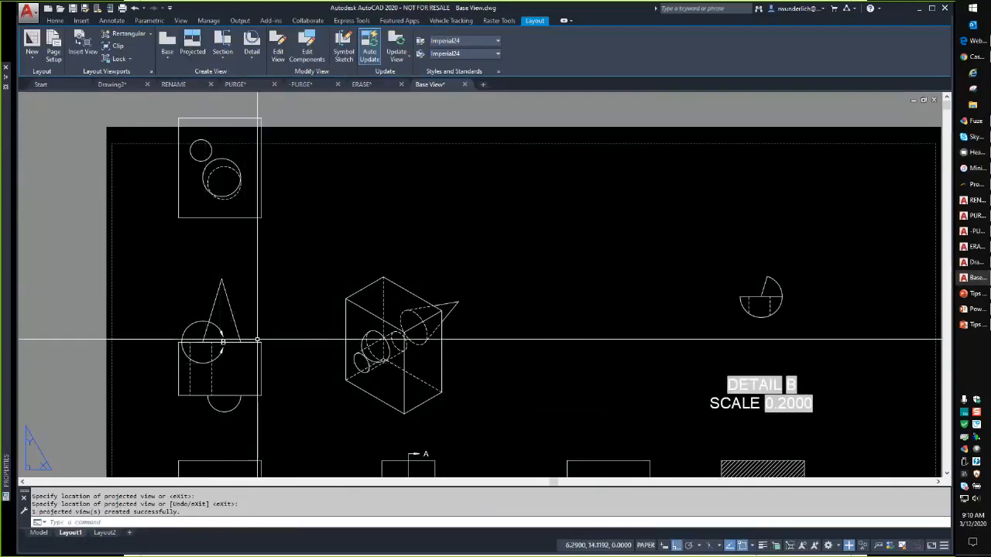
Create a full section view from the lower-left view with a horizontal cutting line across it, placing the section just below and overlapping the parent.
middle_click_drag(313, 263, 350, 236)
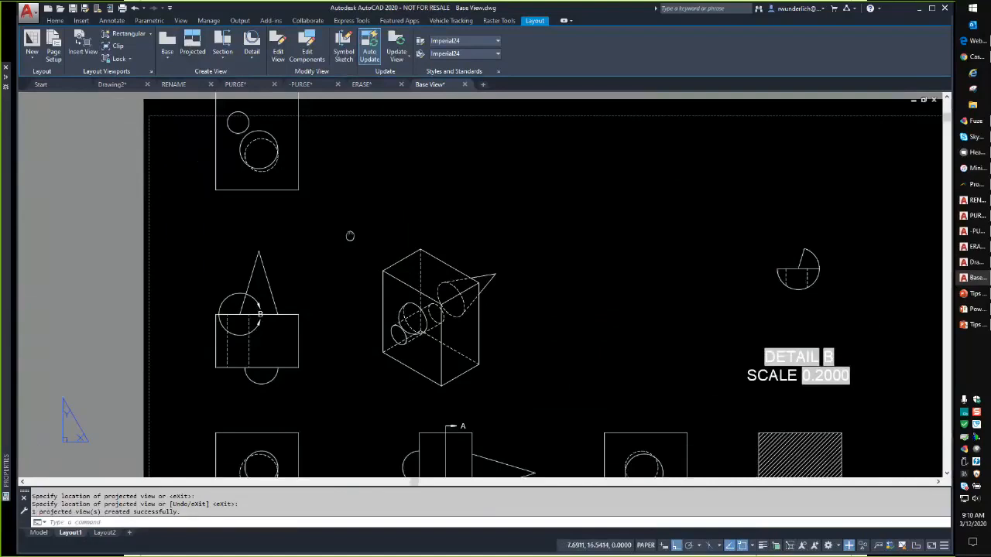
scroll(350, 235, "down", 2)
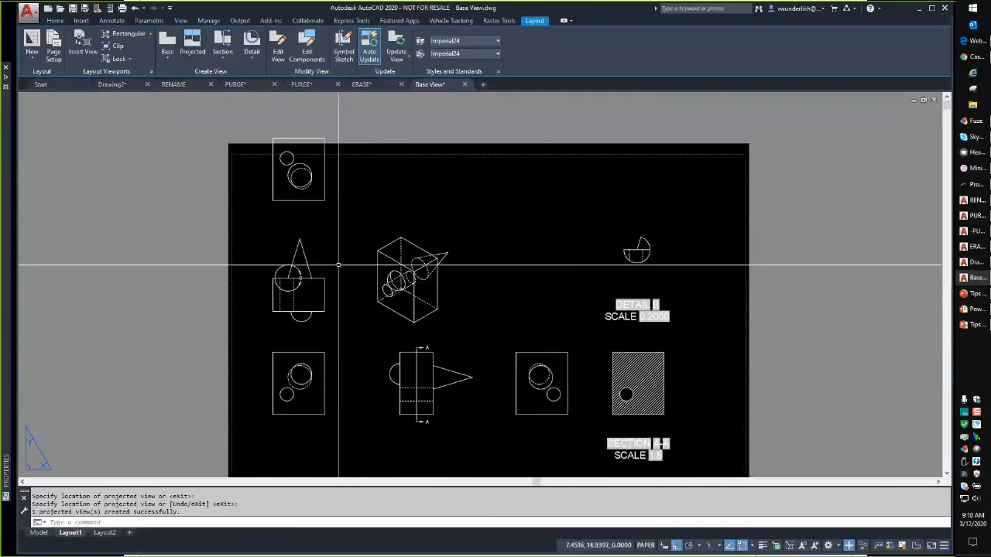
left_click(225, 55)
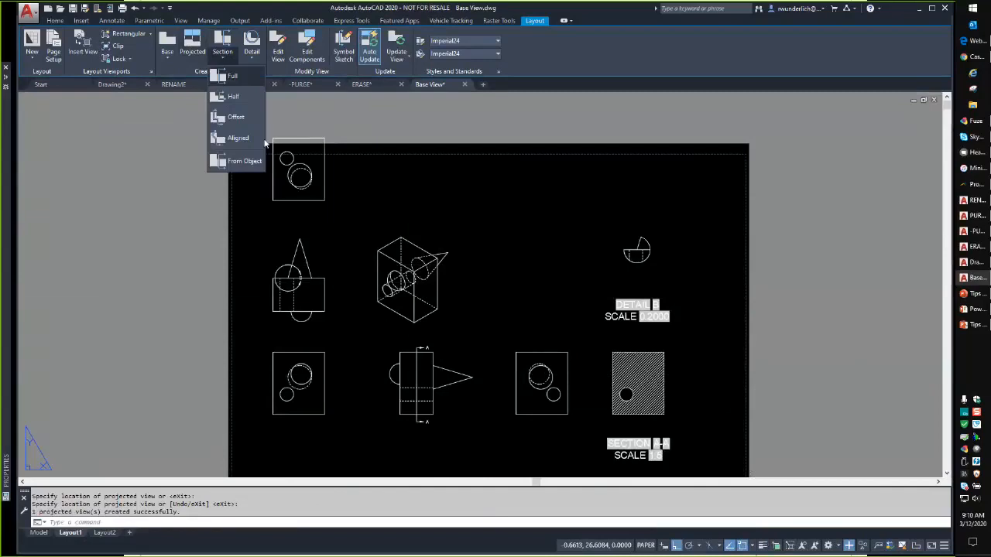
left_click(231, 94)
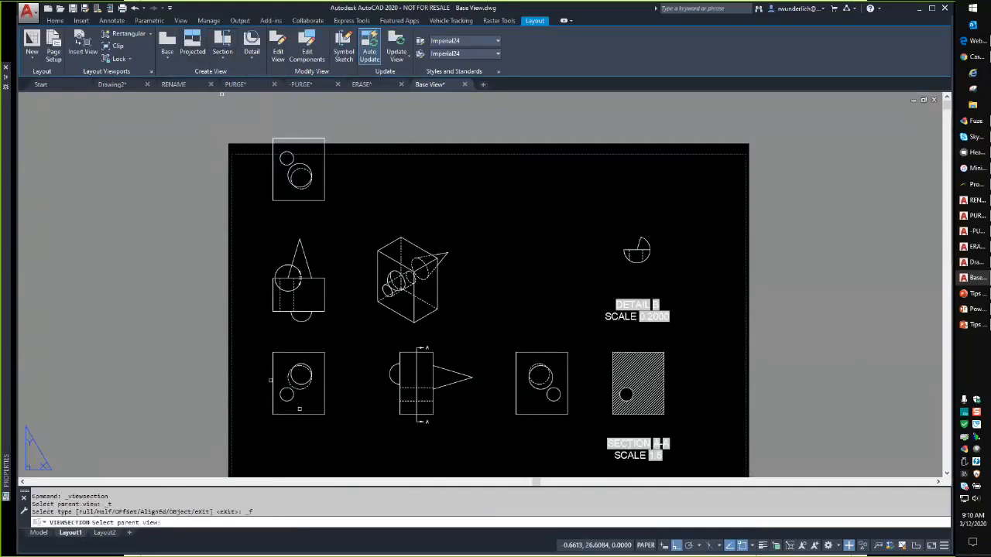
left_click(275, 379)
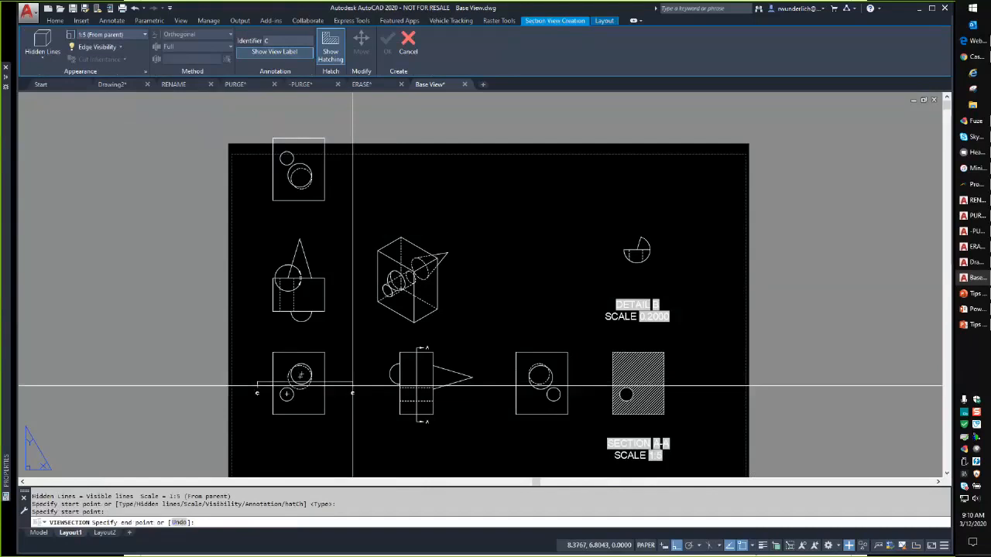
left_click(342, 386)
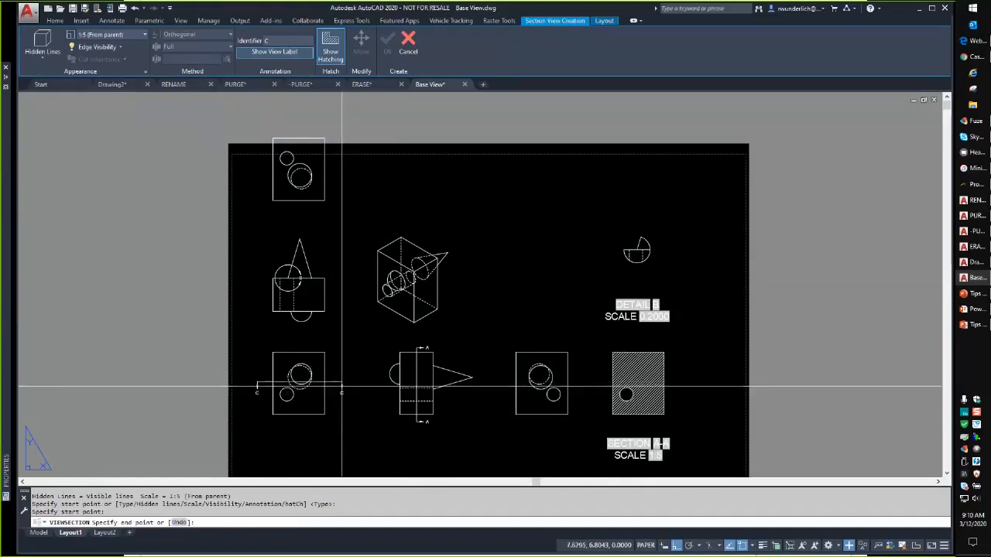
left_click(366, 422)
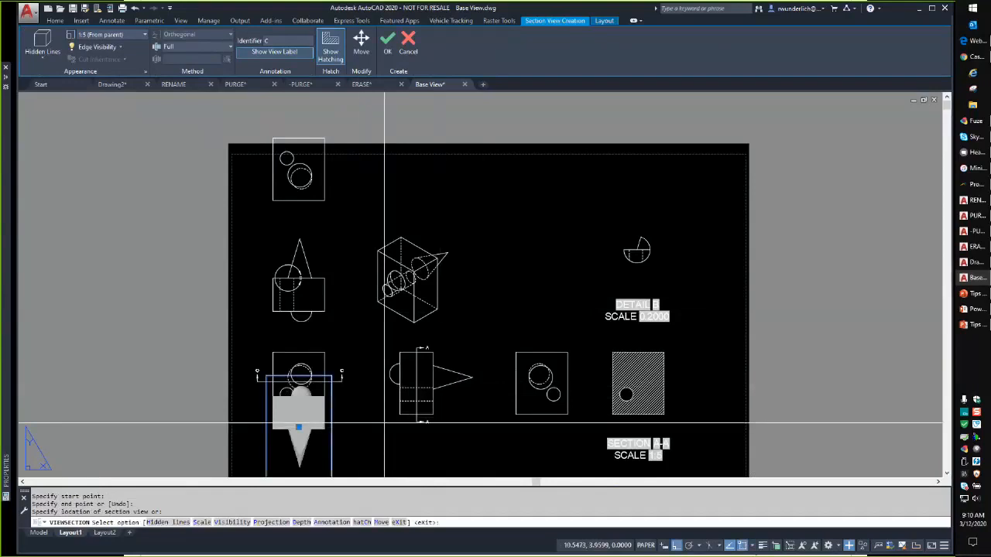
key("Return")
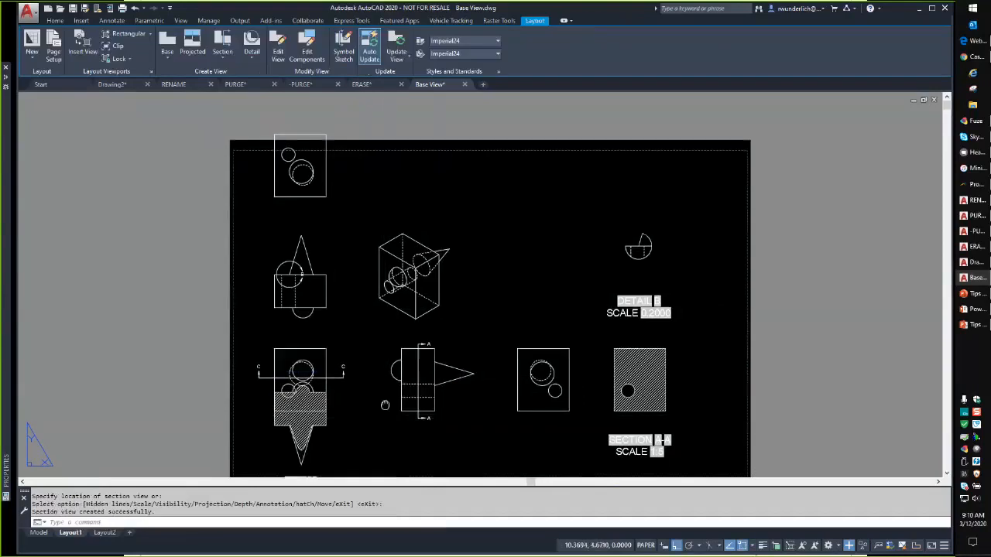
Turn Ortho mode off while the hatch of section C-C is selected, and cancel the hatch editing.
middle_click_drag(384, 405, 446, 305)
left_click(368, 322)
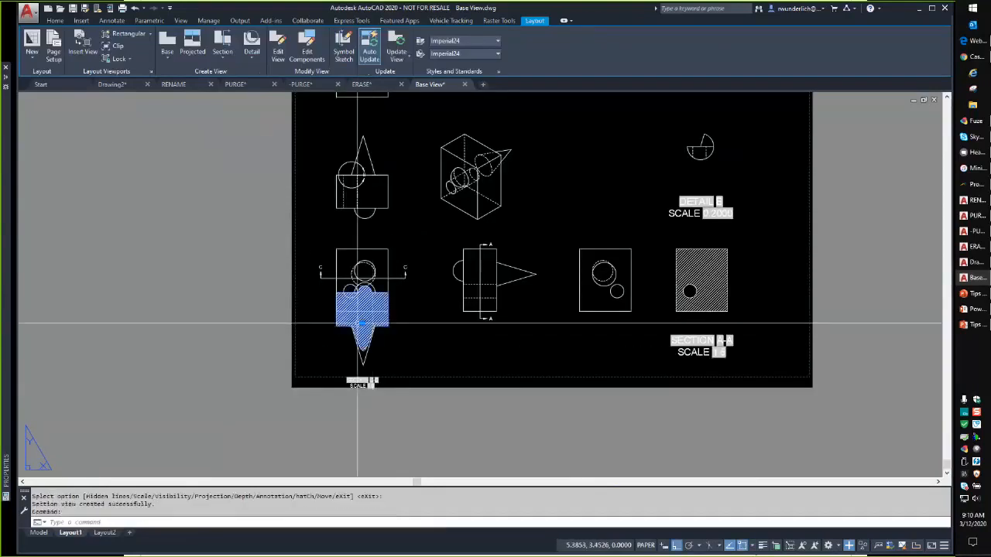
left_click(362, 323)
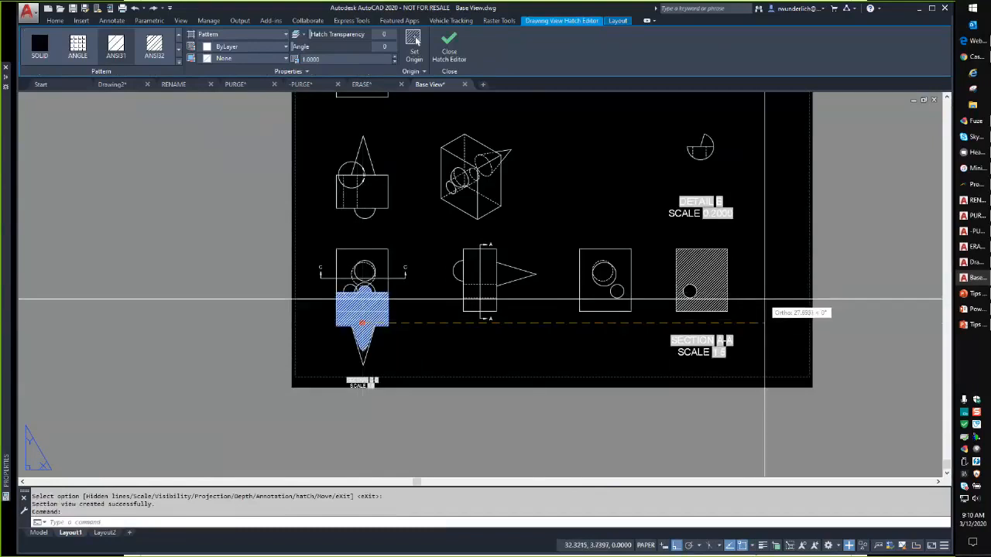
key("F8")
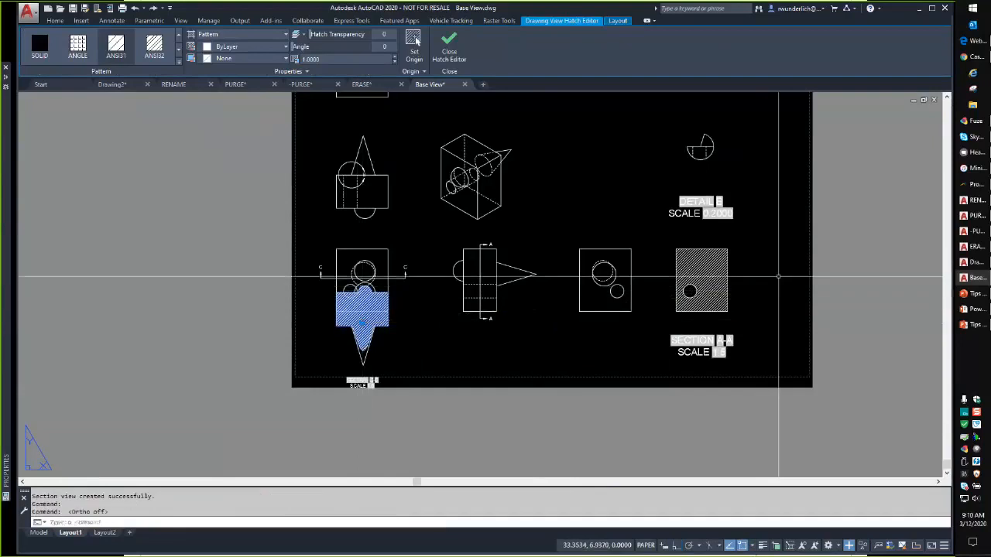
key("Escape")
scroll(358, 347, "up", 4)
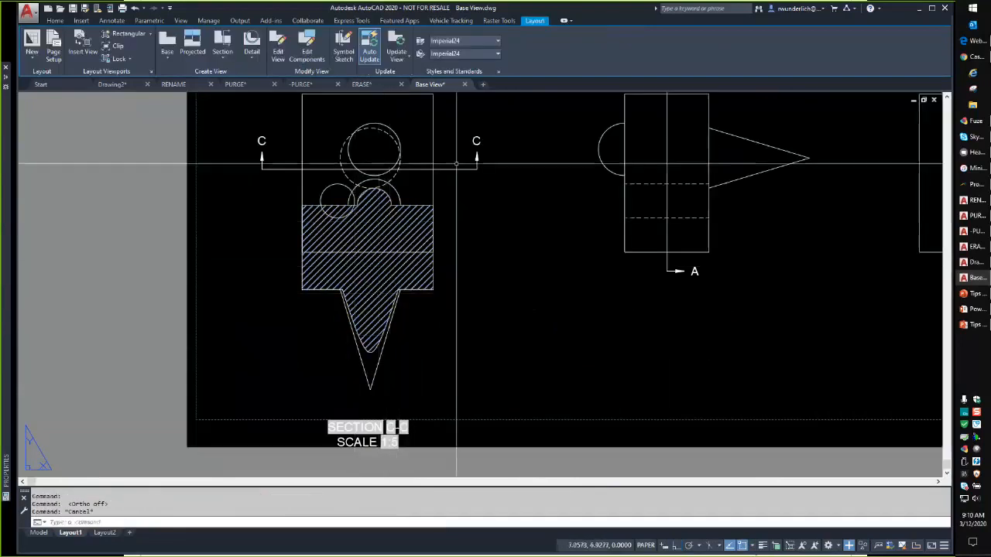
key("Escape")
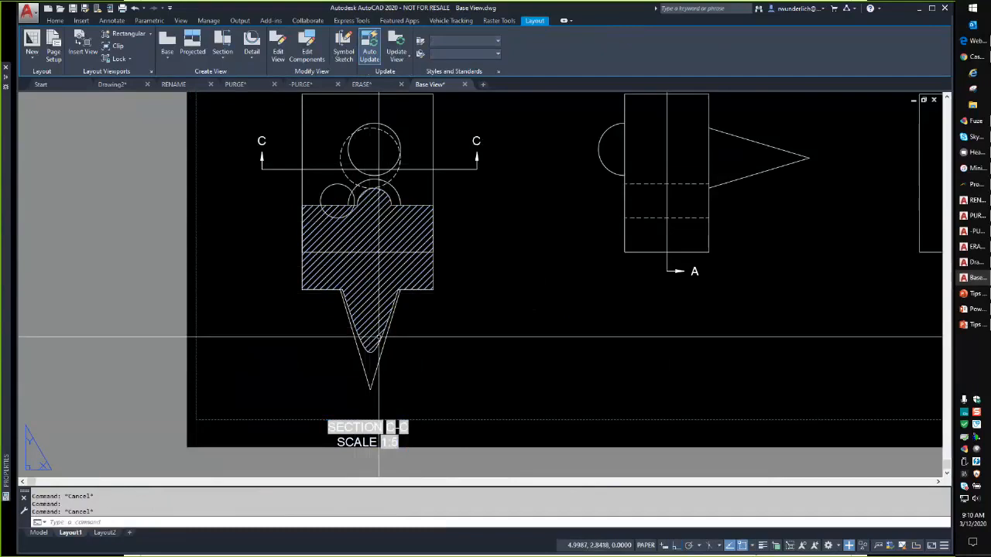
Move the section C-C view straight down, below the lower edge of the sheet.
left_click(369, 285)
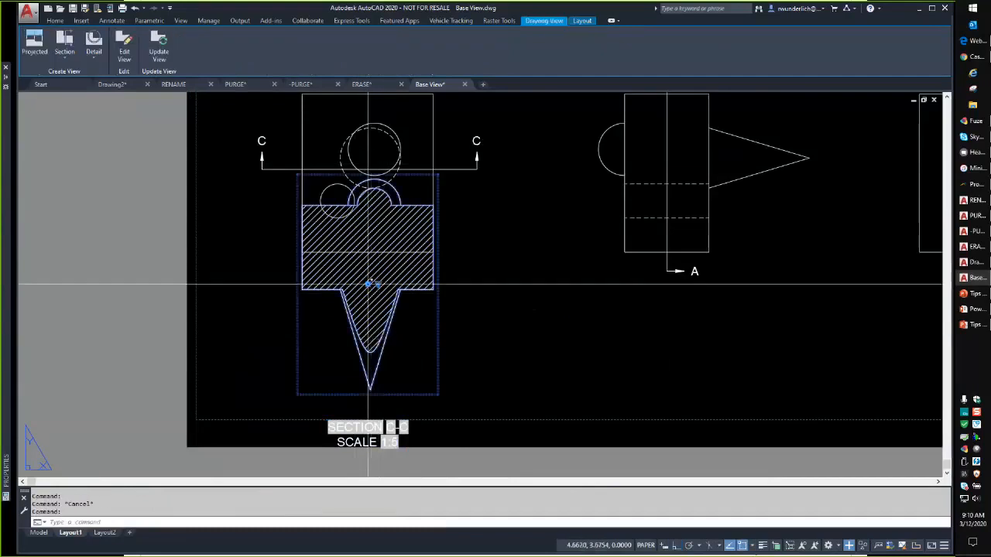
scroll(505, 288, "down", 4)
left_click(452, 287)
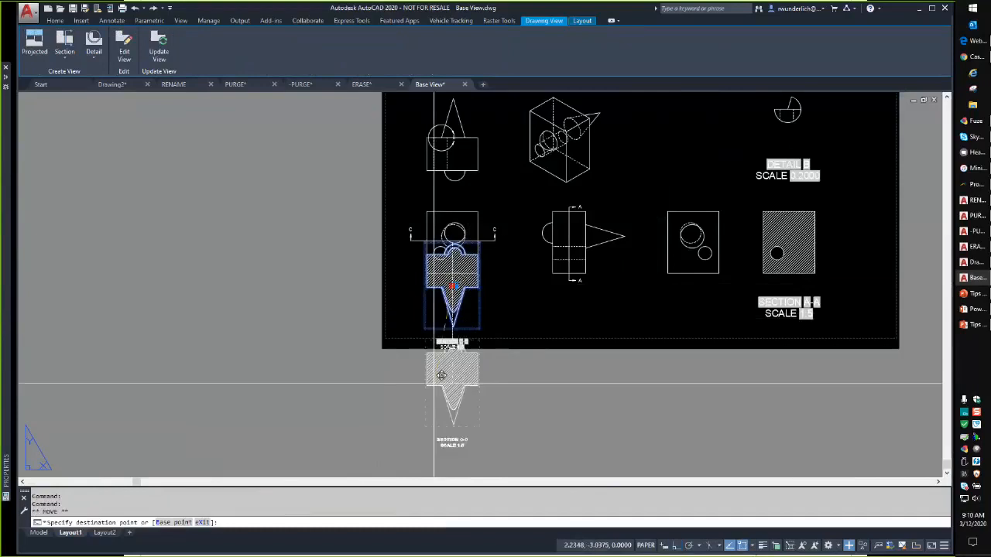
left_click(522, 399)
middle_click_drag(525, 401, 497, 312)
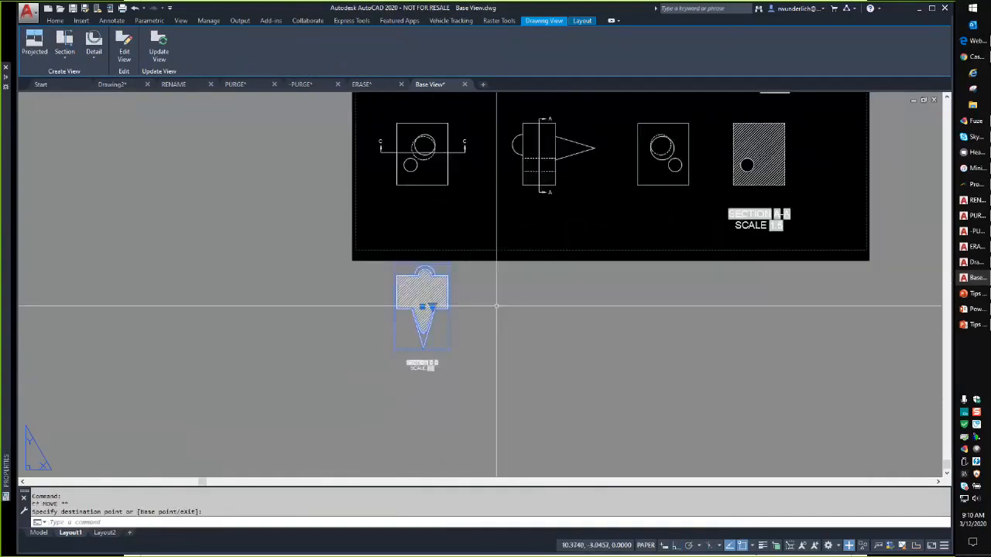
key("Escape")
Stretch the lower end of section line A-A to the right so the line cuts diagonally through the side view with the cone.
scroll(441, 361, "up", 4)
left_click_drag(426, 208, 434, 370)
middle_click_drag(433, 187, 445, 414)
scroll(504, 219, "down", 4)
middle_click_drag(504, 219, 412, 194)
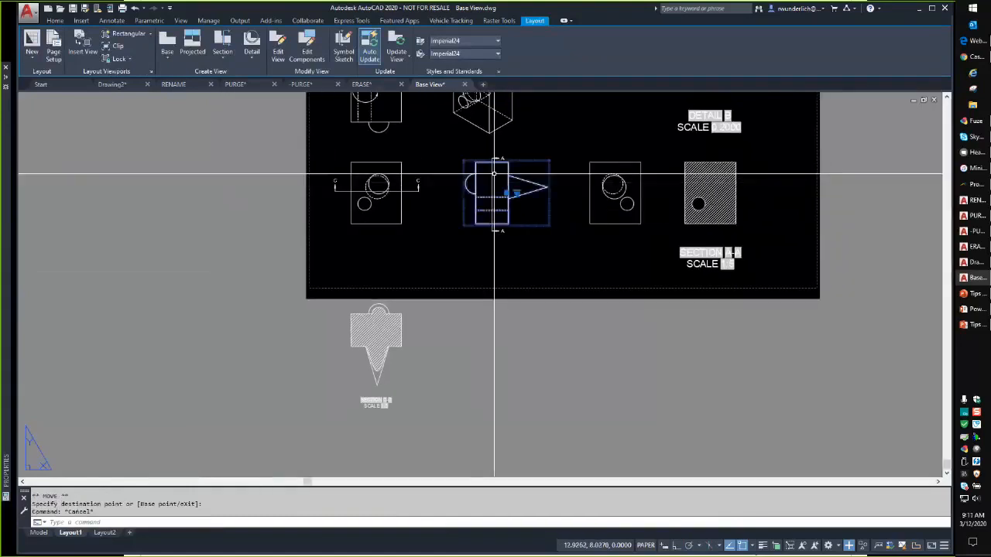
left_click(512, 191)
scroll(512, 192, "up", 3)
key("Escape")
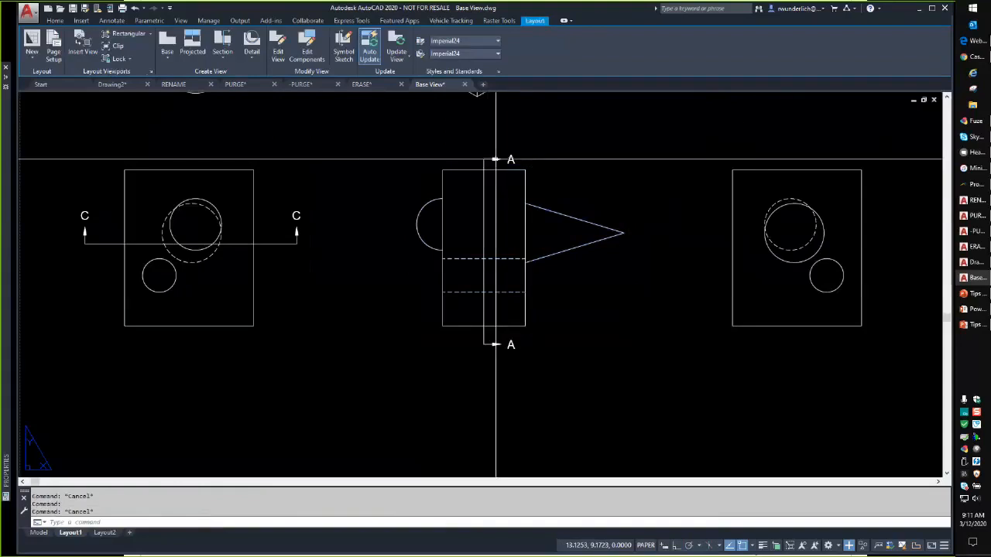
left_click(485, 228)
left_click(484, 344)
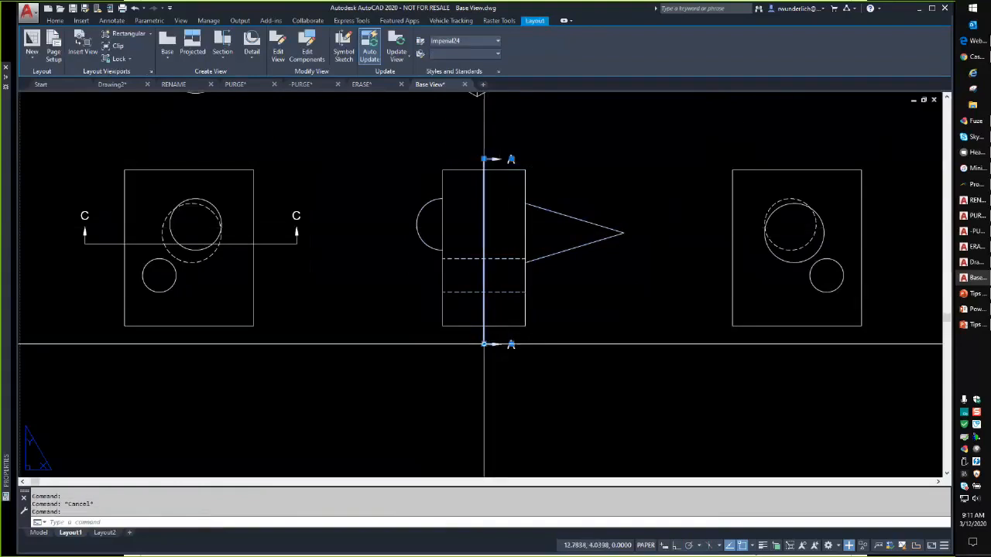
scroll(550, 336, "down", 2)
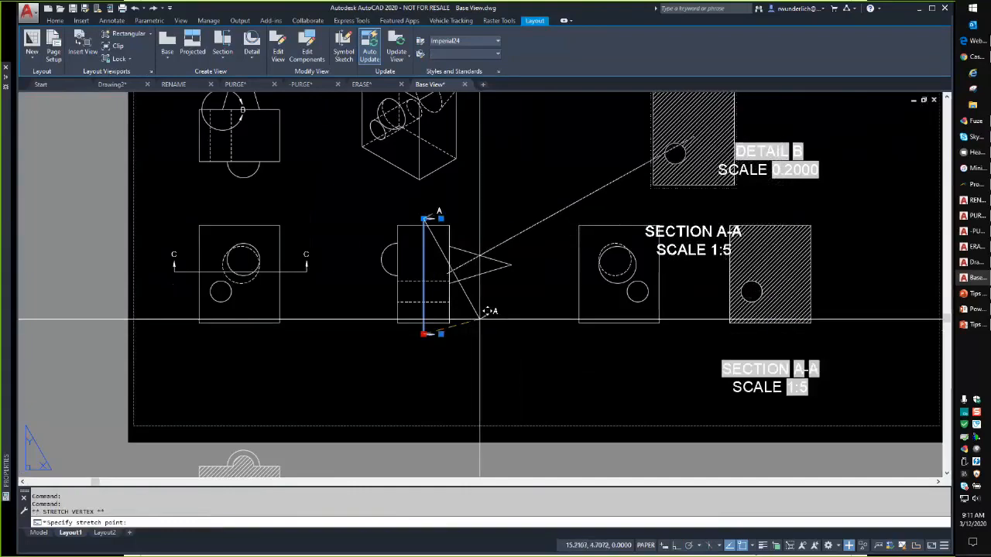
left_click(503, 320)
Stretch the upper end of section line A-A to the right so the line runs vertically near the cone's tip.
middle_click_drag(506, 318, 475, 371)
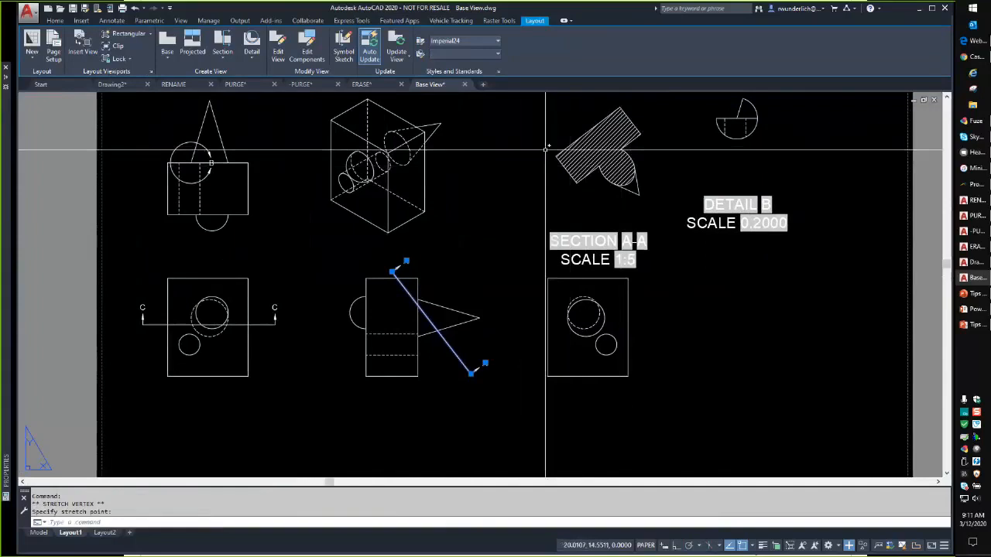
left_click(393, 272)
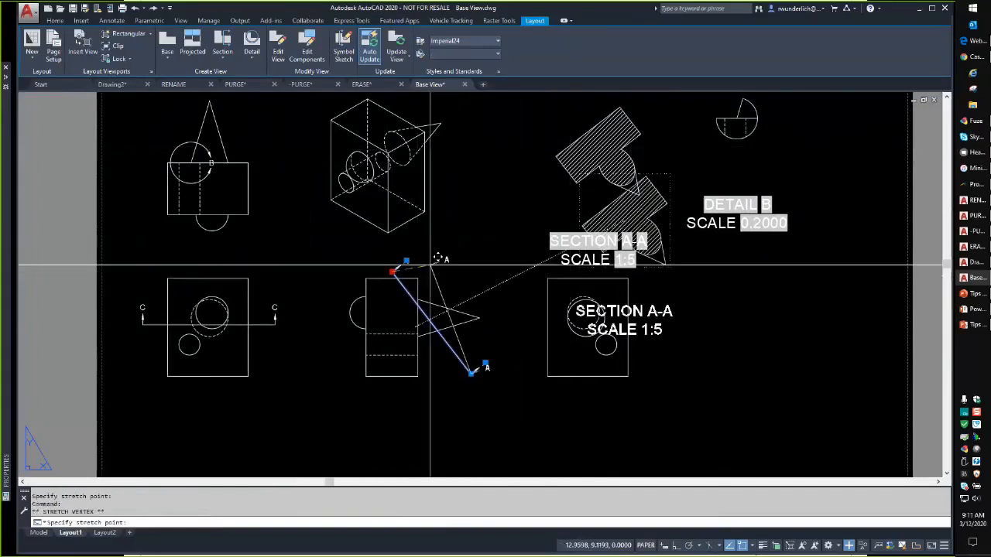
left_click(473, 266)
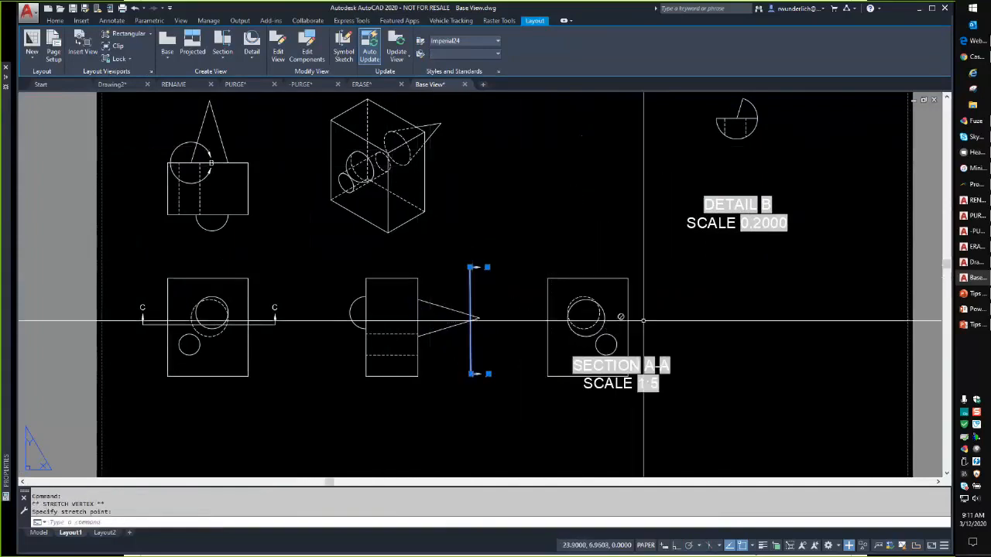
scroll(633, 321, "up", 4)
scroll(601, 312, "down", 4)
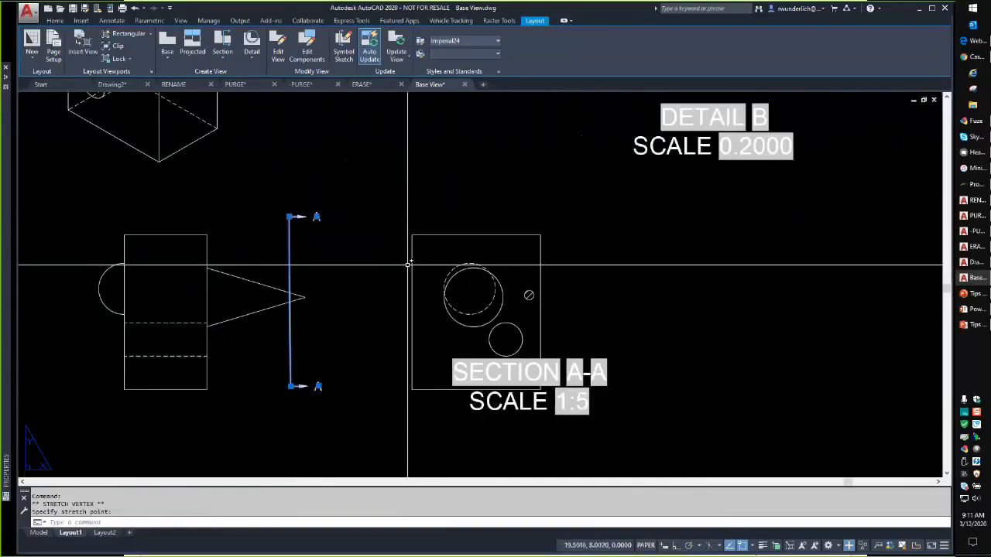
key("Escape")
Create a rectangular detail view of the side view's upper-left corner at 1:4 scale, placing it directly over that corner.
scroll(332, 199, "down", 2)
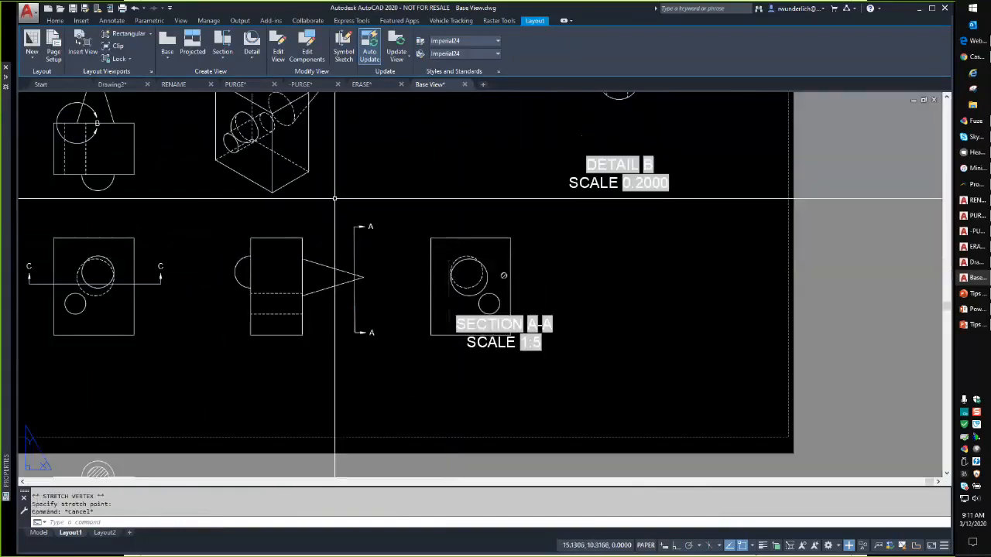
scroll(306, 215, "down", 3)
mouse_move(306, 216)
middle_mouse_down()
mouse_move(387, 239)
mouse_move(393, 270)
middle_mouse_up()
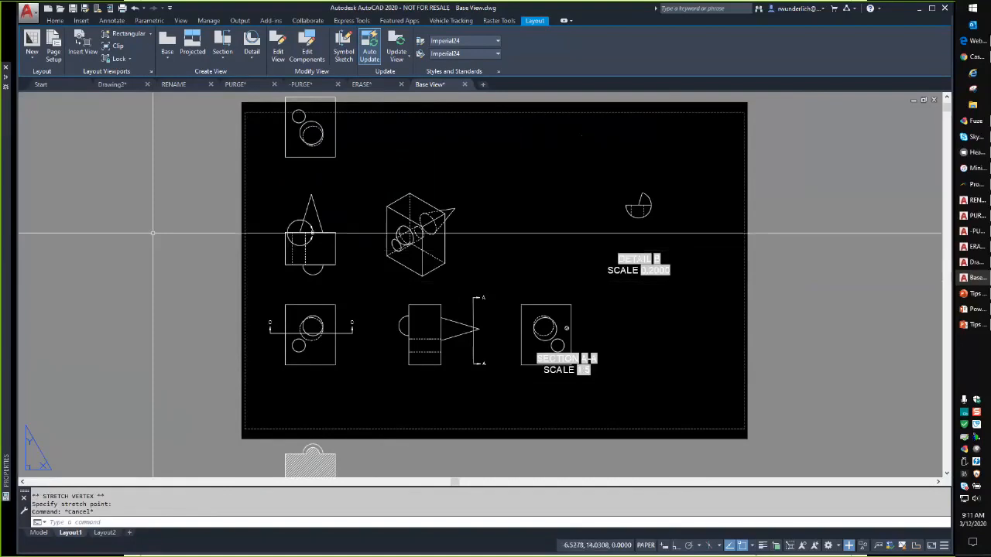
middle_click_drag(343, 177, 334, 225)
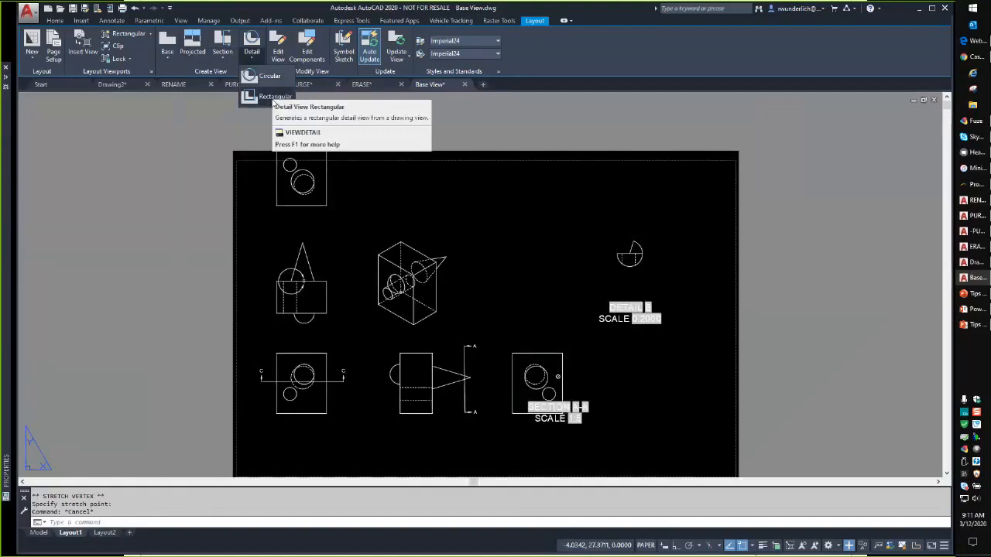
left_click(273, 98)
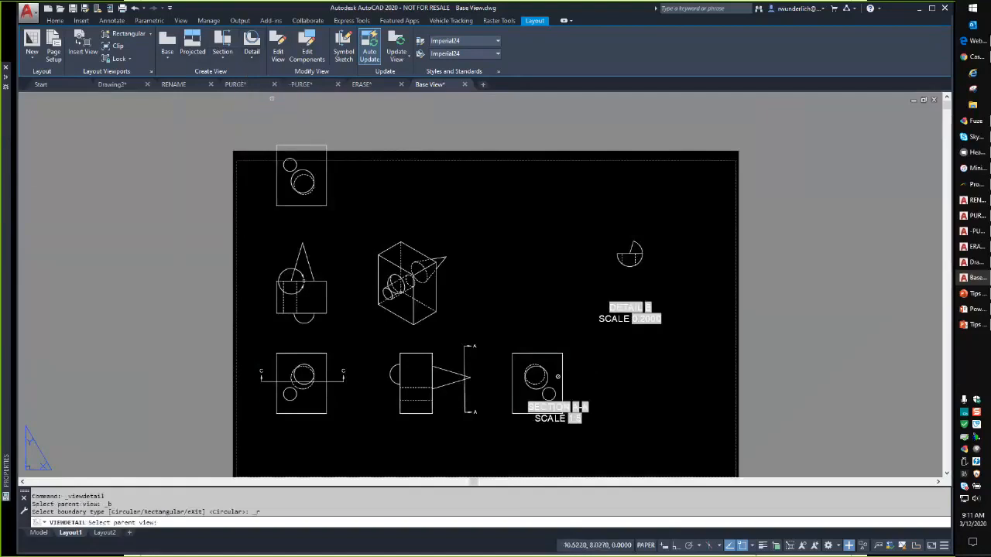
left_click(404, 355)
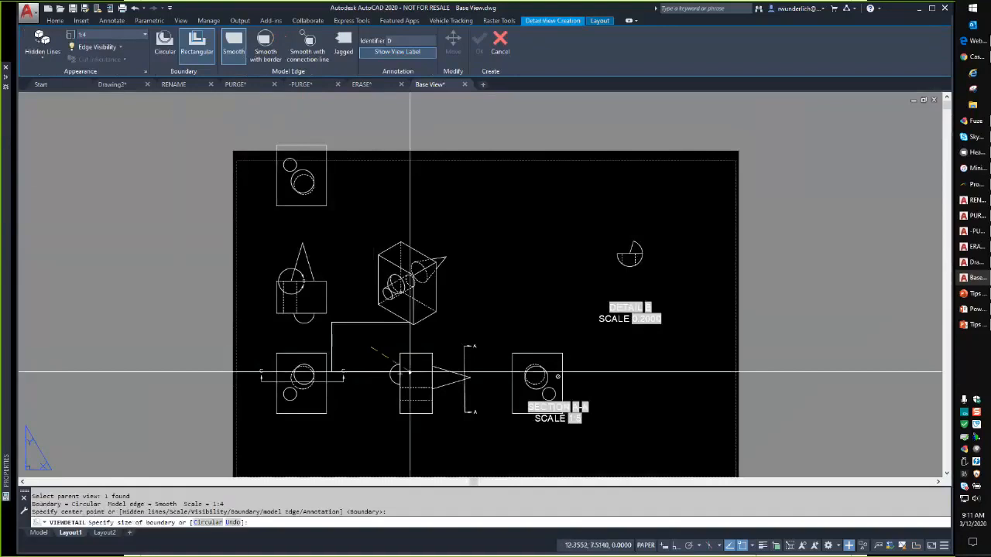
left_click(399, 364)
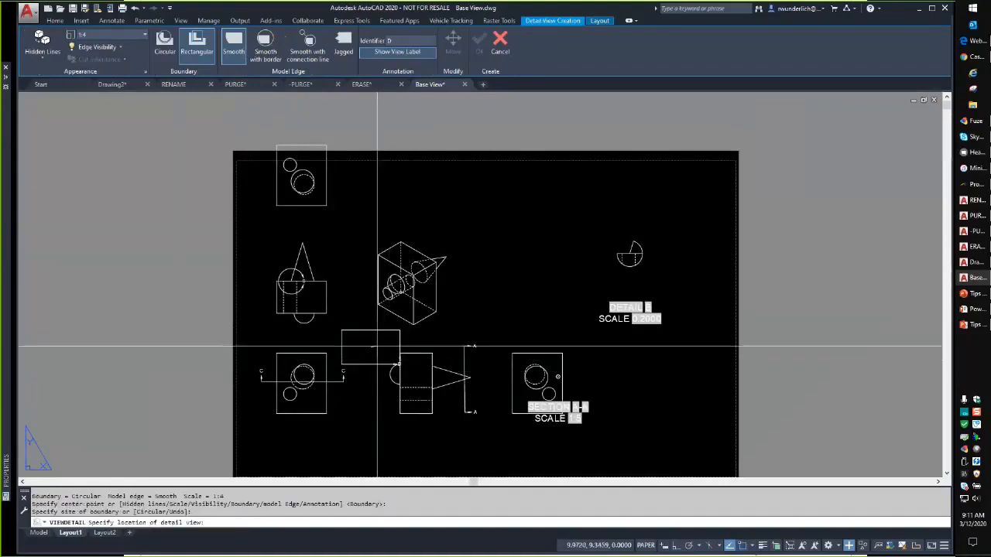
left_click(389, 358)
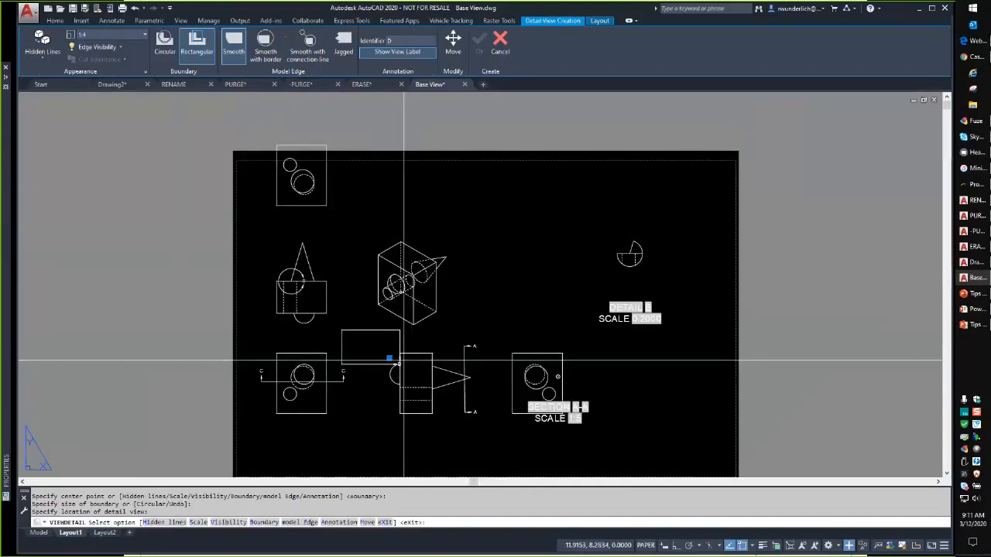
key("Return")
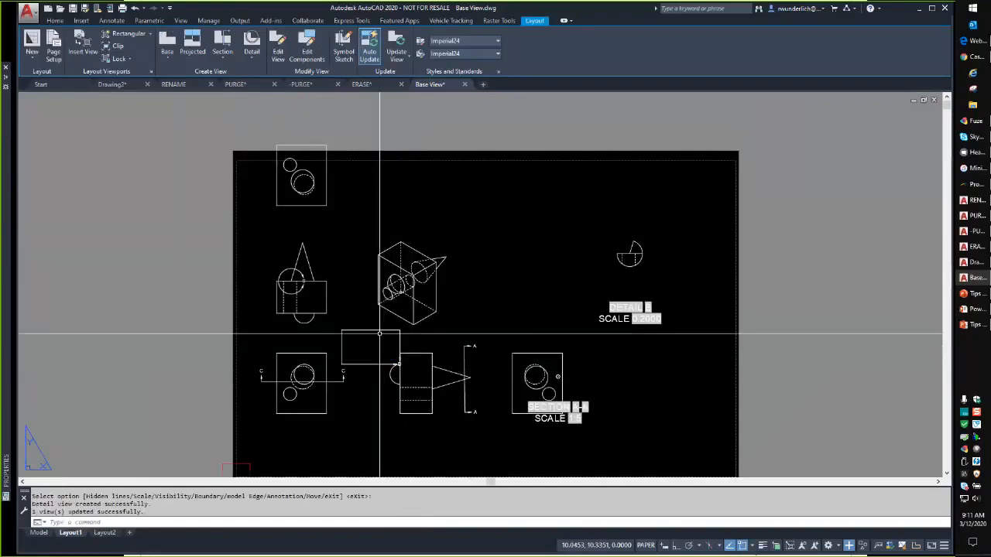
Try to move the rectangular detail boundary at the side view's upper-left corner, and delete that boundary.
left_click(372, 332)
left_click(371, 348)
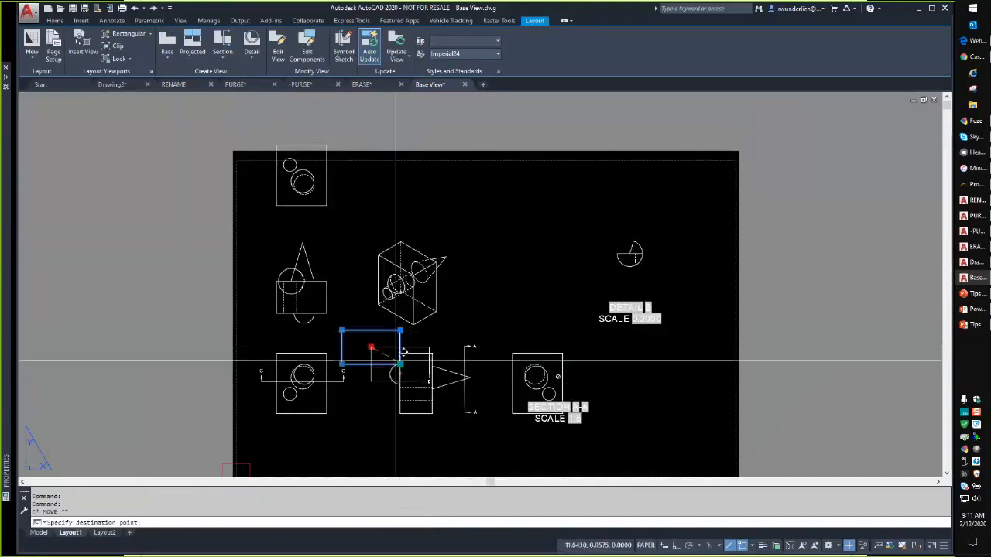
key("Escape")
scroll(372, 356, "up", 2)
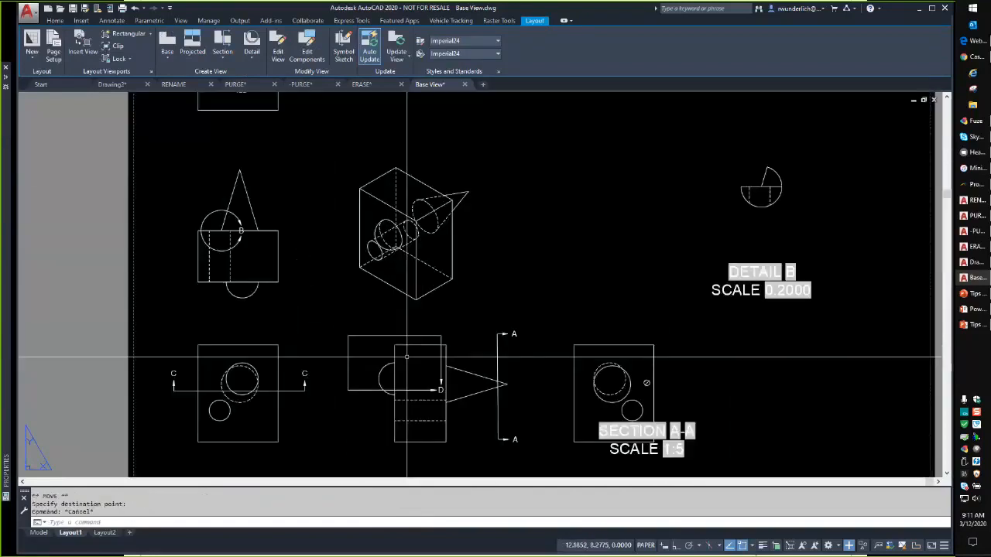
scroll(339, 361, "down", 2)
left_click(399, 342)
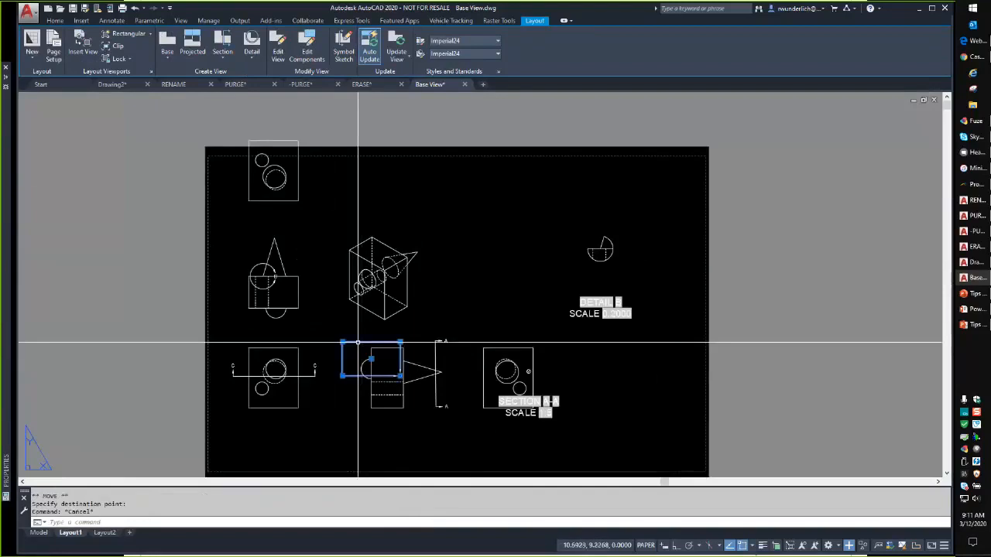
key("Delete")
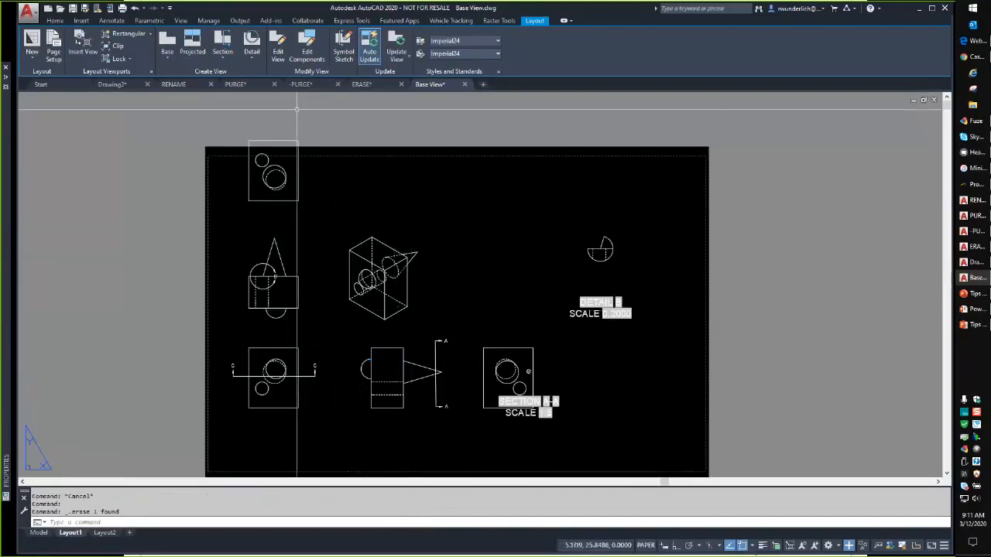
Create a rectangular detail view D of the side view's lower-left area at 1:4 scale, placed beyond section A-A and below detail B.
left_click(250, 53)
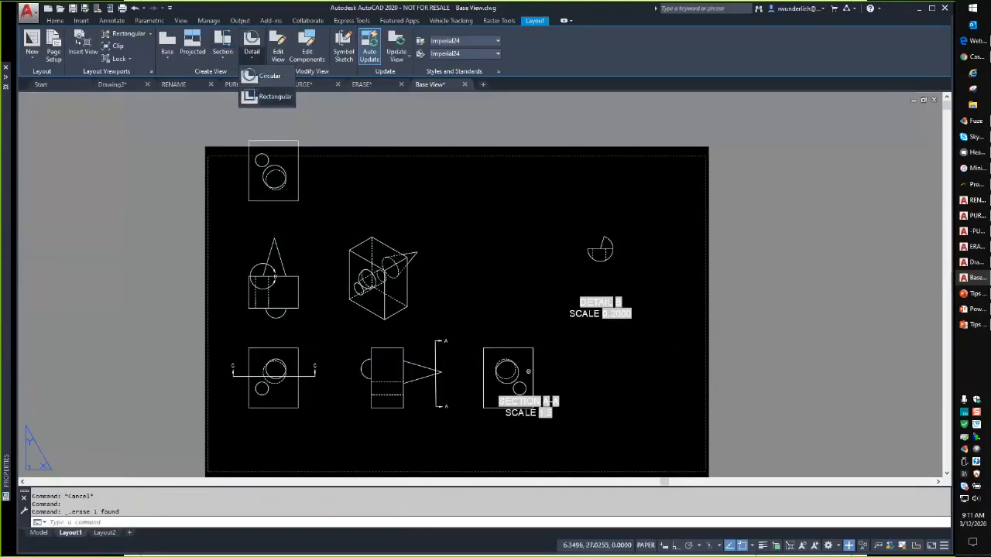
left_click(259, 97)
scroll(391, 387, "up", 2)
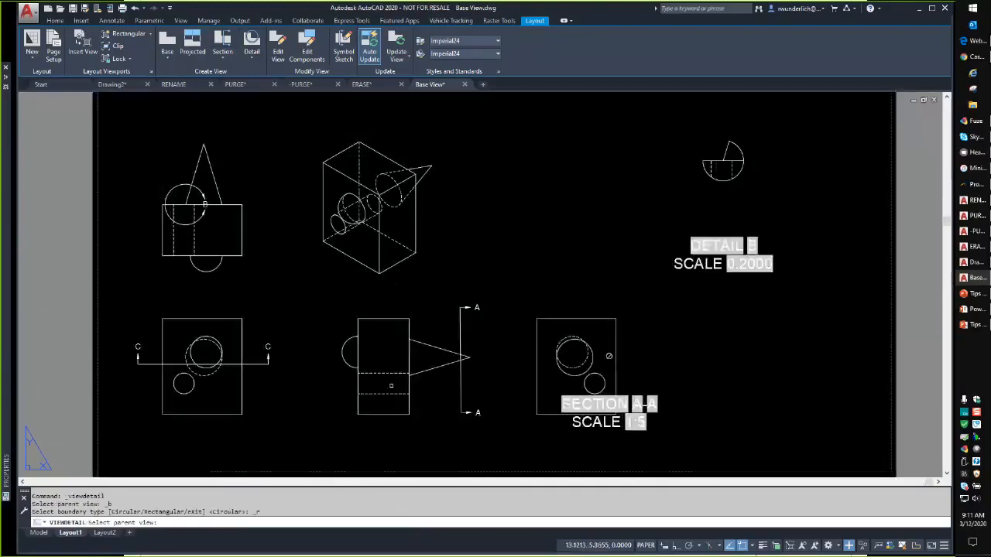
left_click(393, 383)
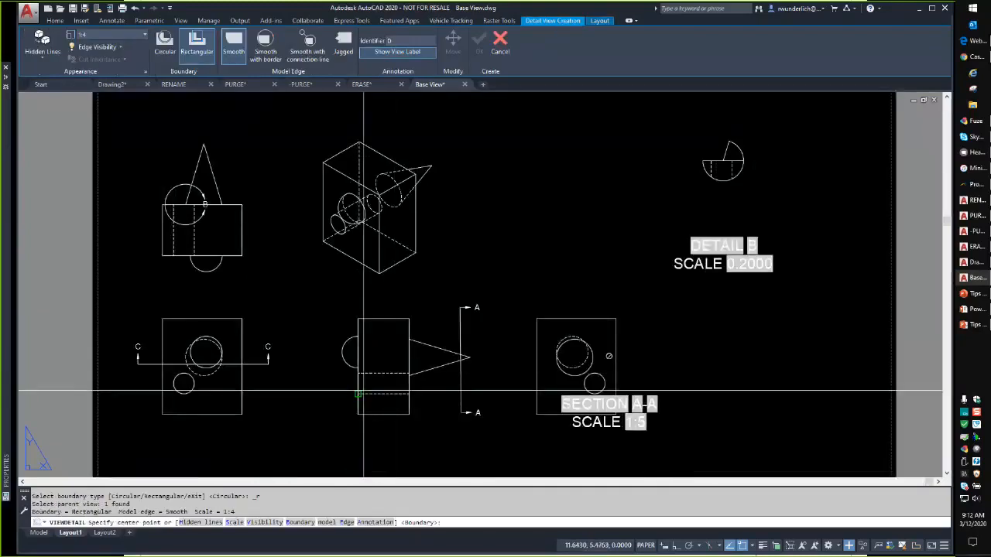
left_click(363, 394)
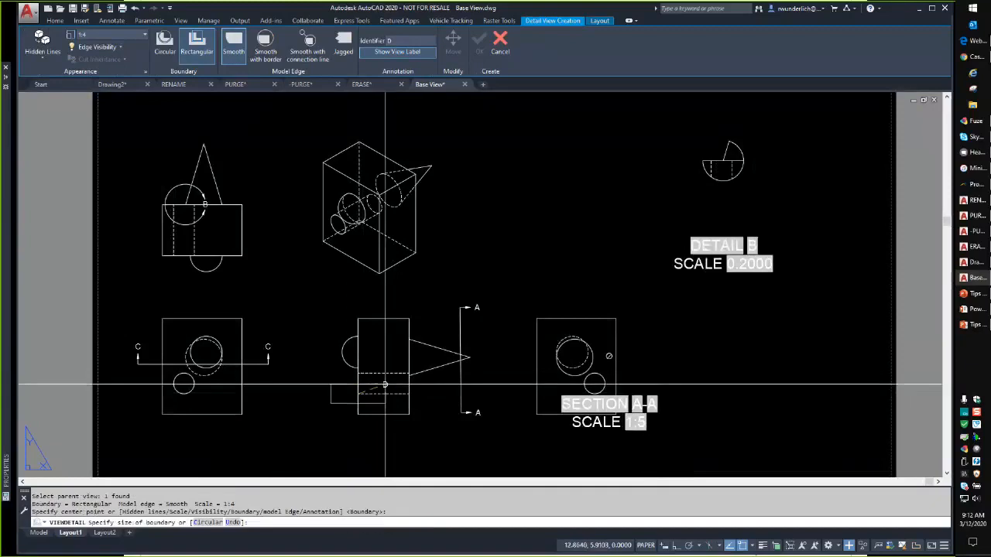
left_click(384, 366)
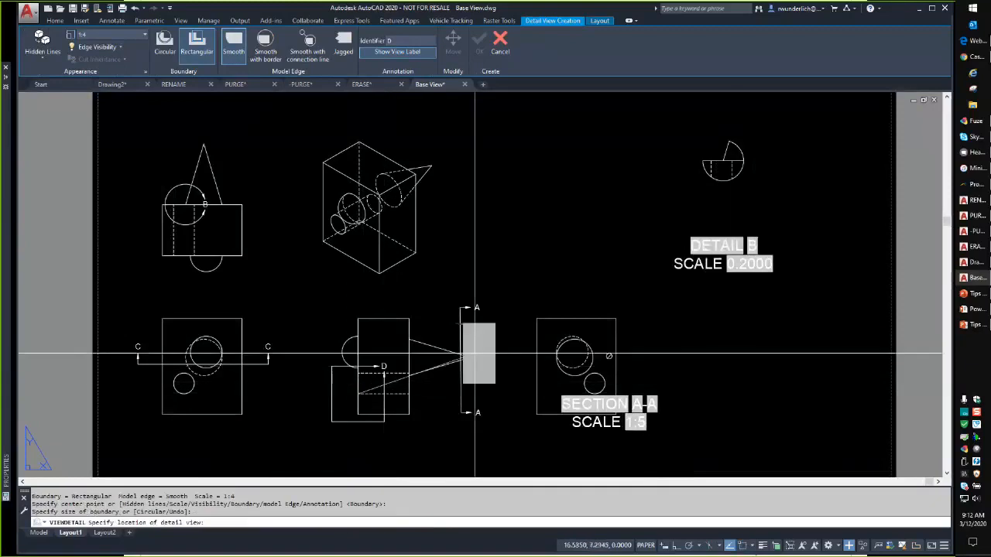
left_click(736, 373)
key("Return")
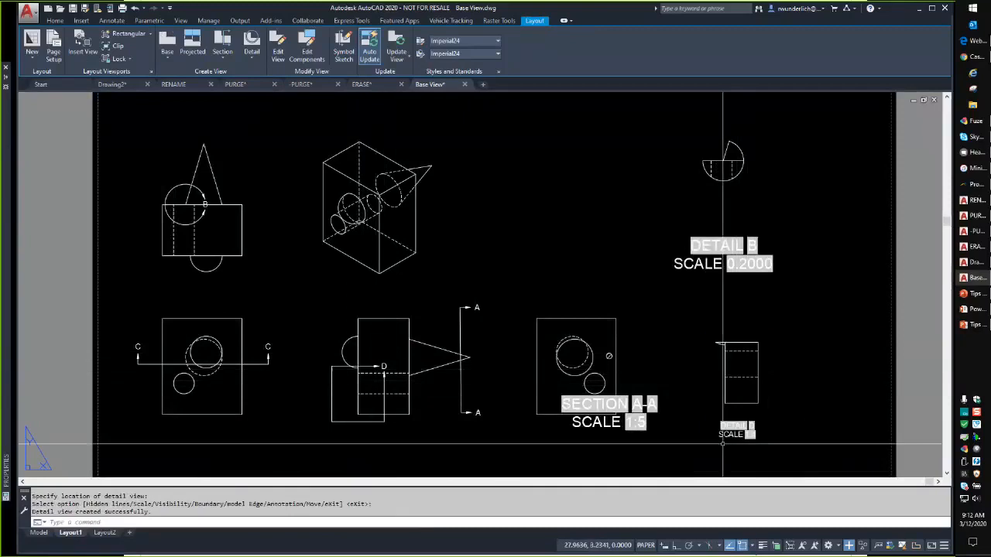
Switch to model space and view the solid model from the southeast isometric direction.
scroll(758, 439, "up", 6)
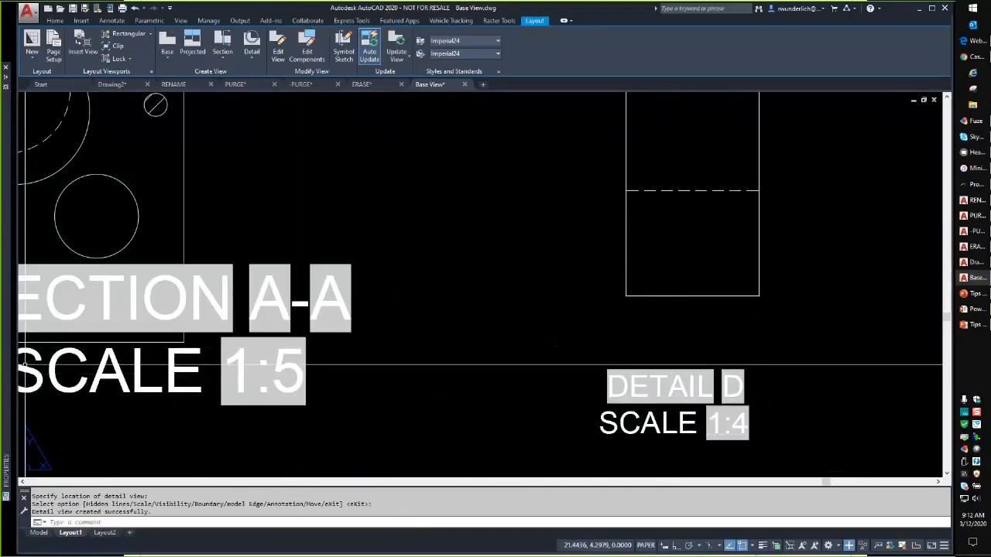
scroll(333, 293, "down", 5)
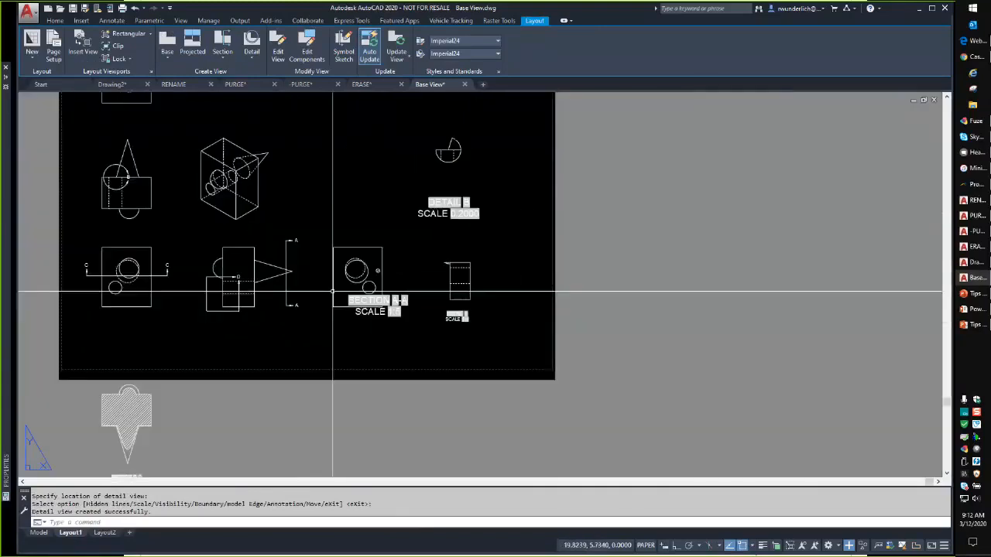
middle_click_drag(263, 294, 294, 324)
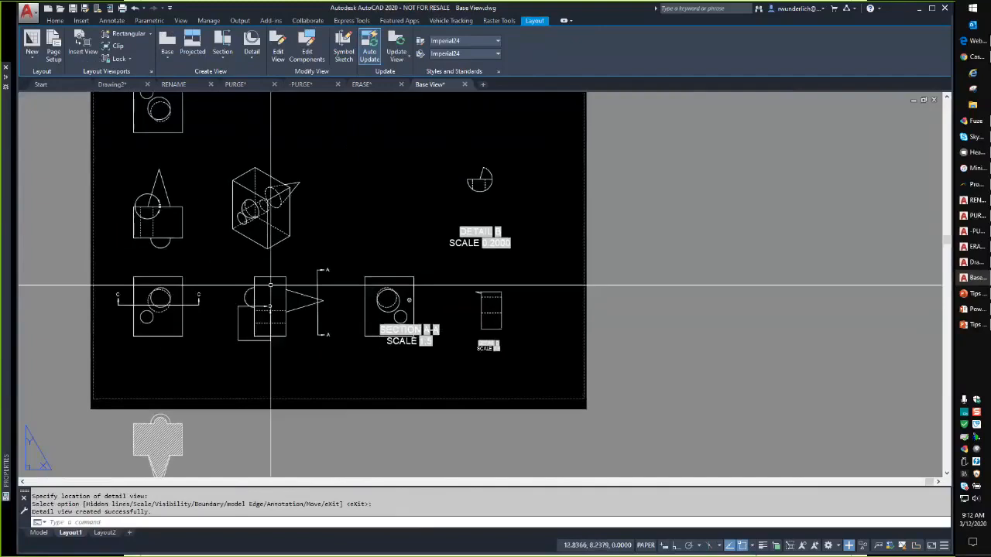
middle_click_drag(226, 226, 272, 255)
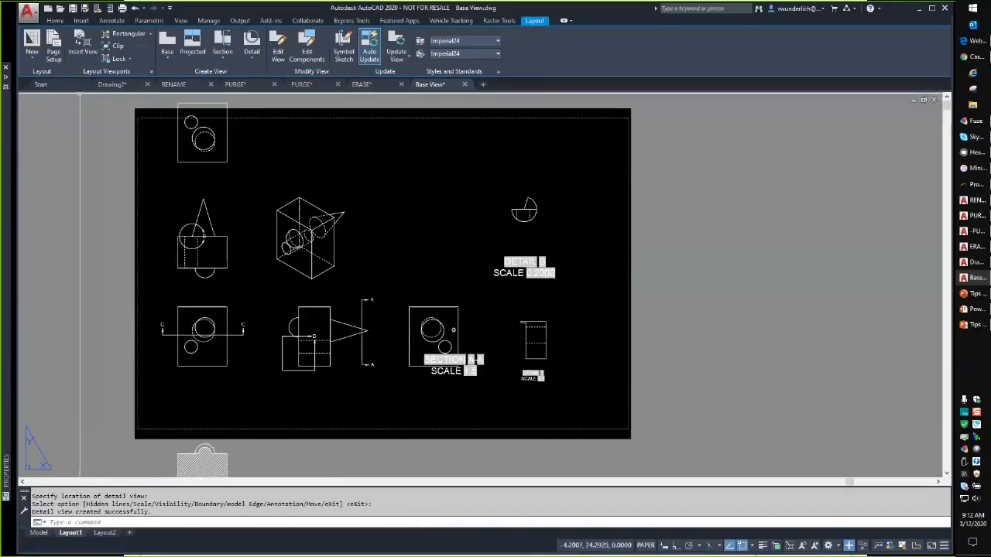
middle_click_drag(204, 287, 237, 264)
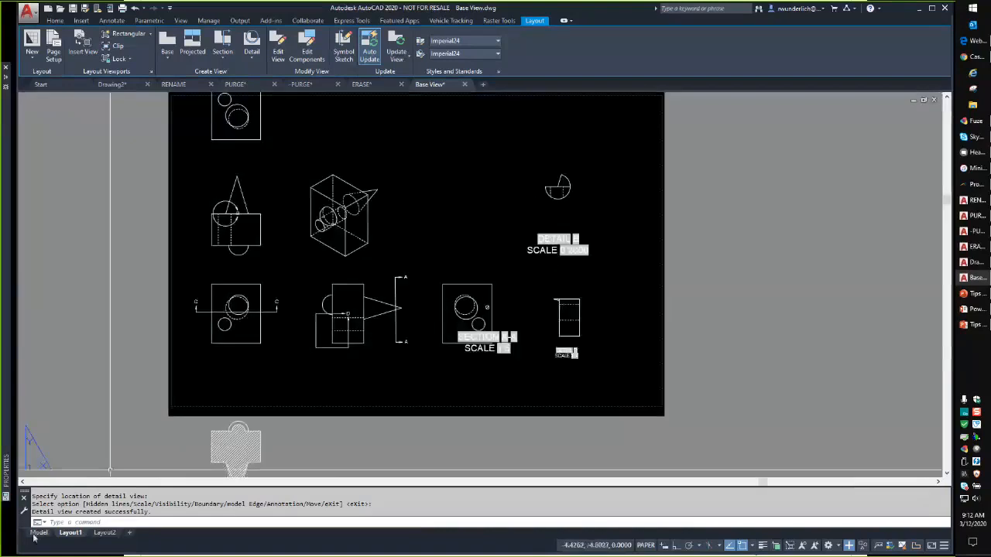
left_click(38, 533)
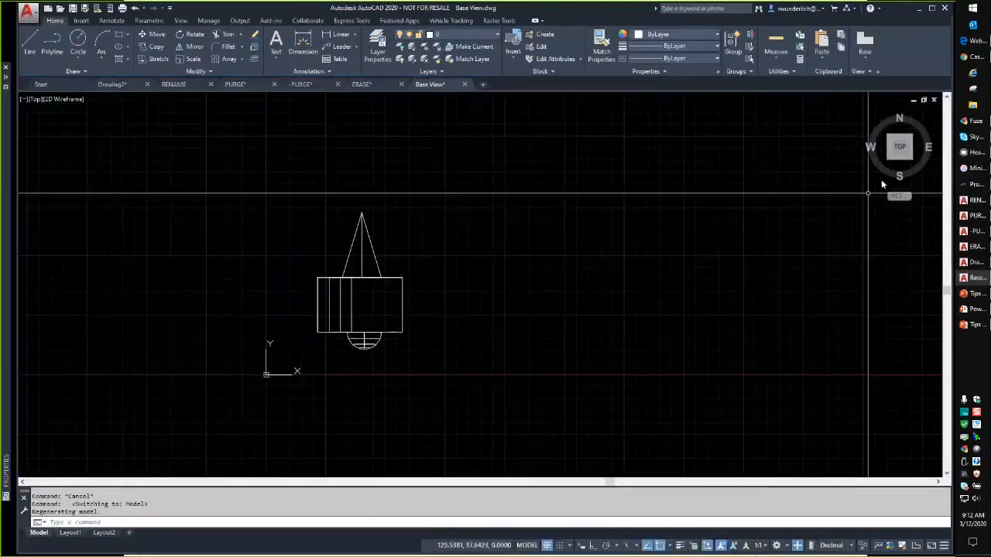
left_click(914, 160)
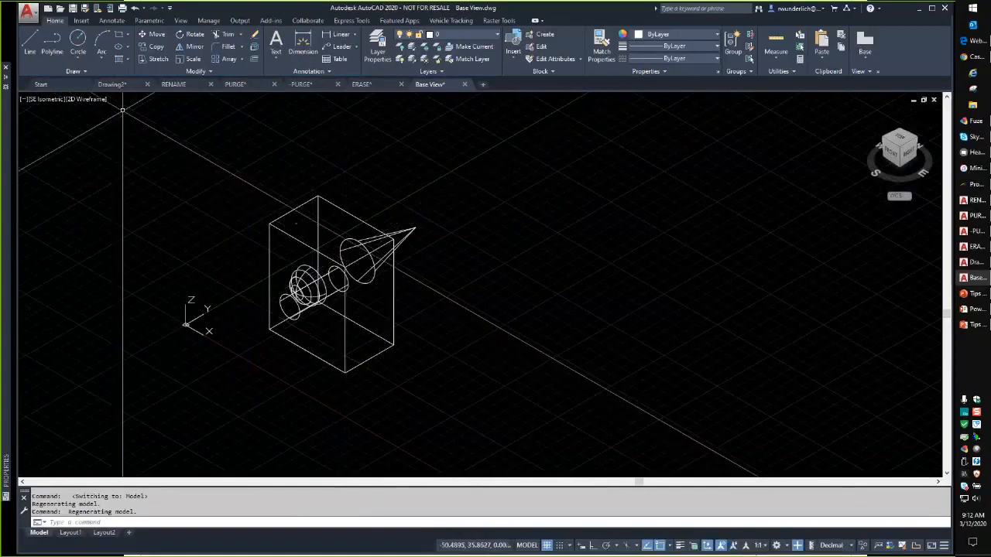
Switch to the Drawing2 drawing, check its model space and return to Layout1.
left_click(112, 83)
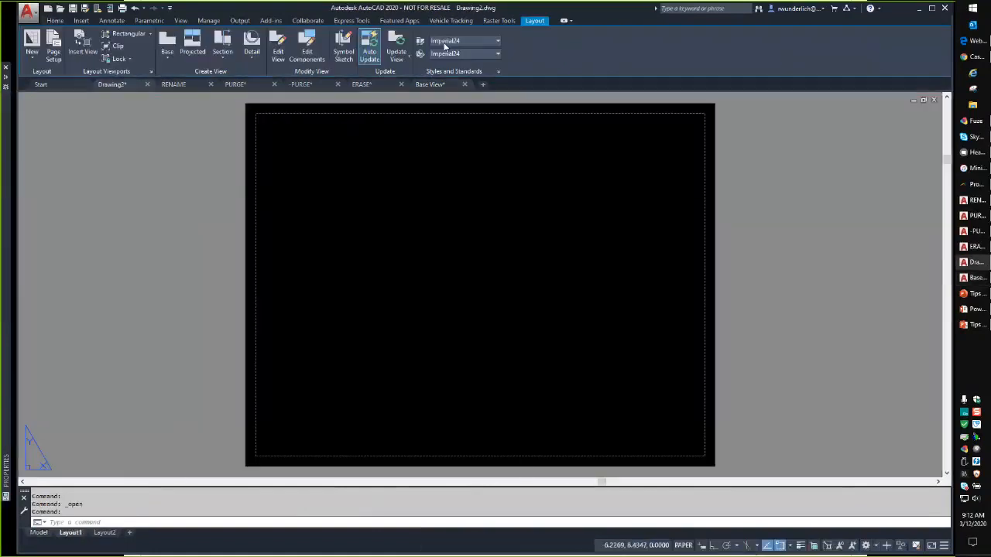
left_click(48, 534)
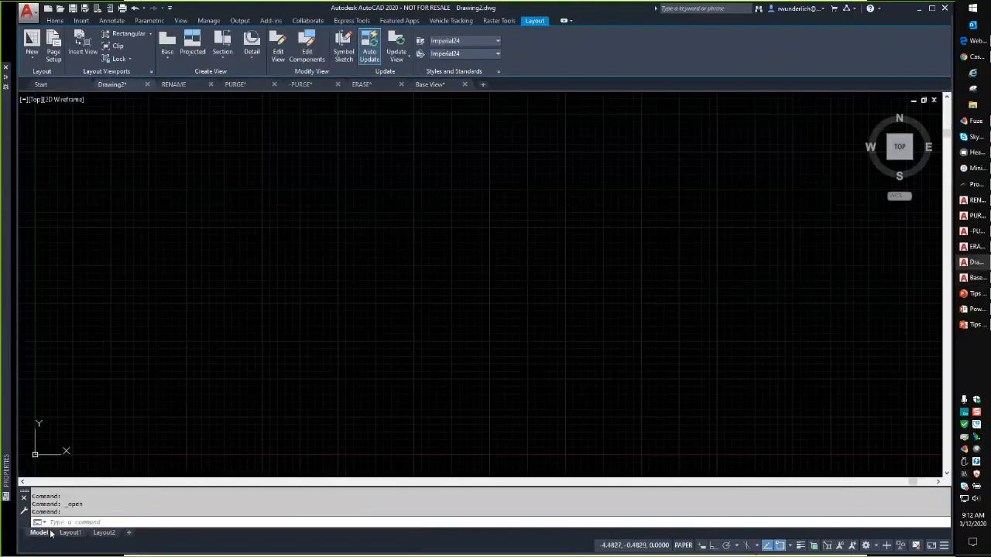
left_click(71, 534)
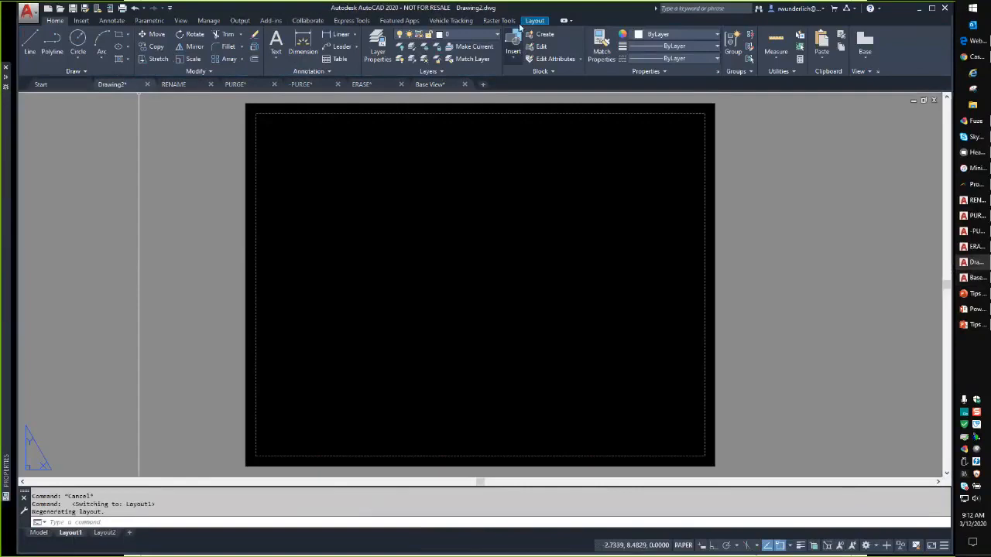
Create a base view from the Inventor part Carb.ipt at 2:1 scale, placed in the sheet's lower-left area.
left_click(169, 55)
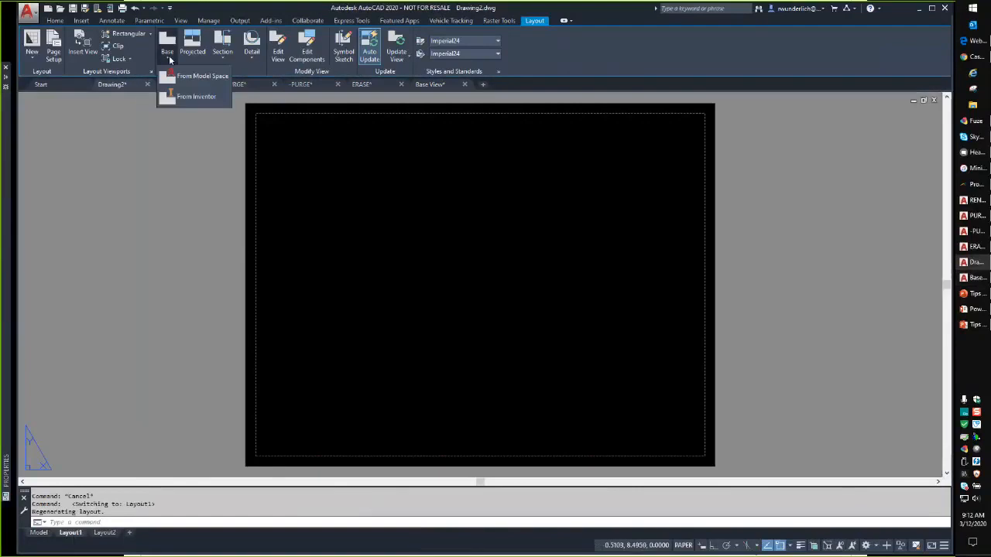
left_click(194, 96)
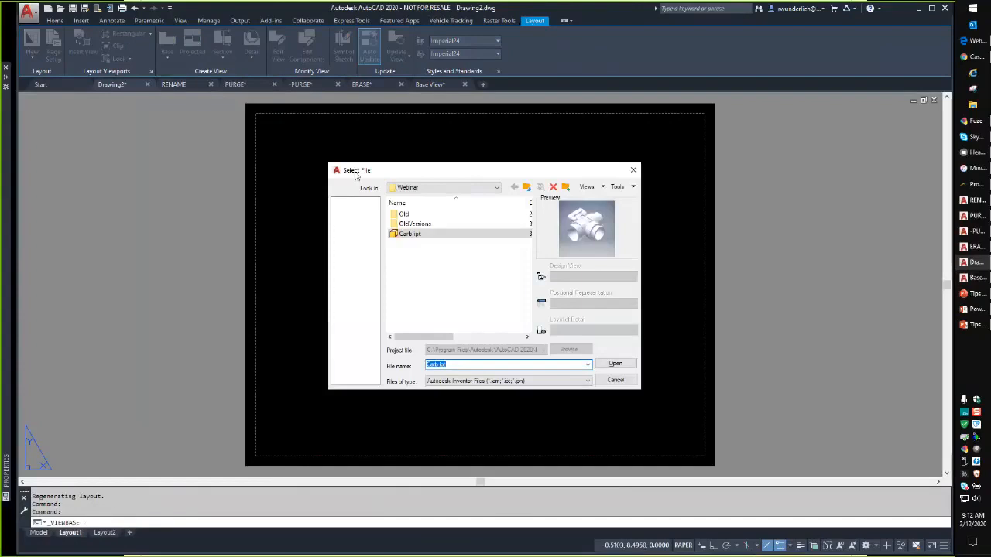
left_click(587, 382)
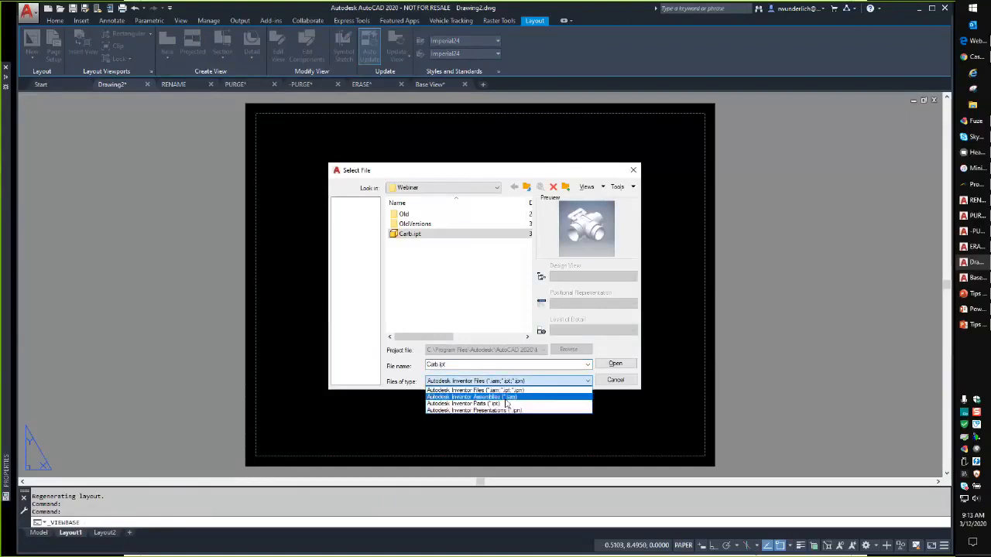
left_click(624, 368)
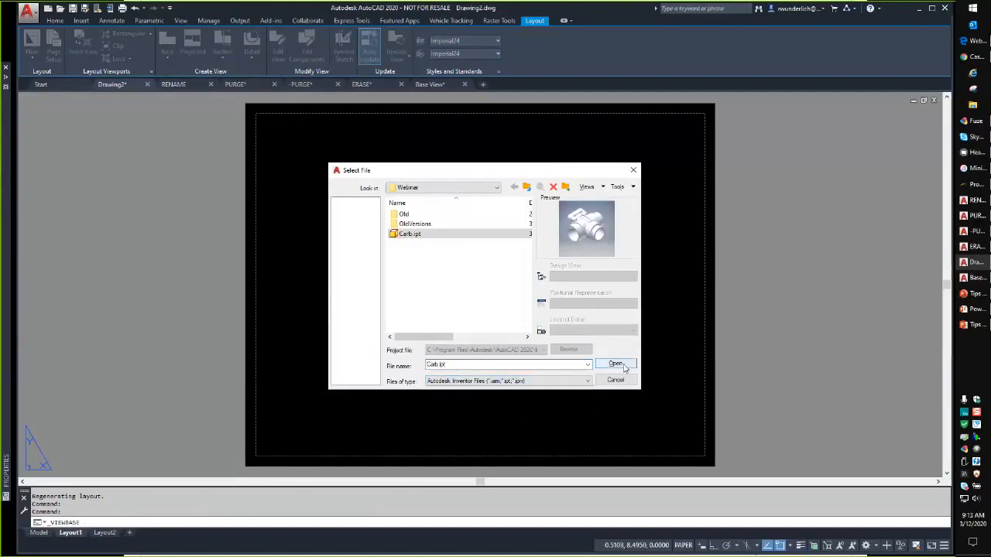
left_click(624, 368)
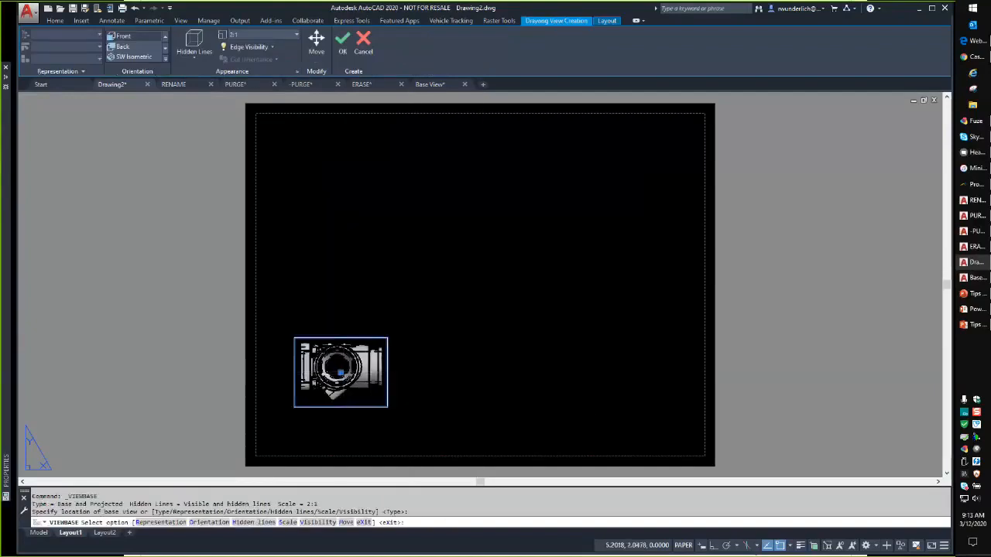
Place projected side, top and isometric views from the Carb.ipt base view, with the isometric view in the sheet's upper-right area.
key("Return")
left_click(529, 376)
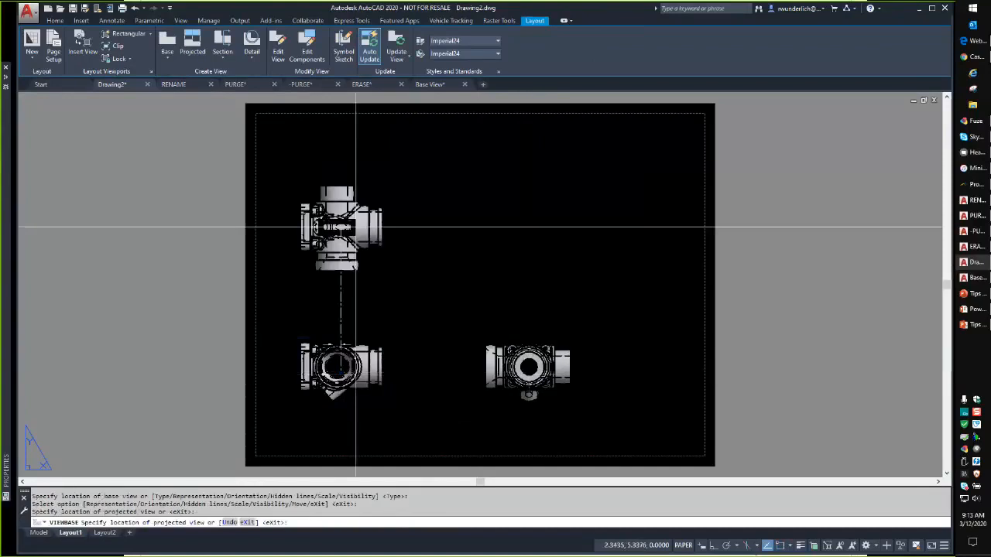
left_click(517, 211)
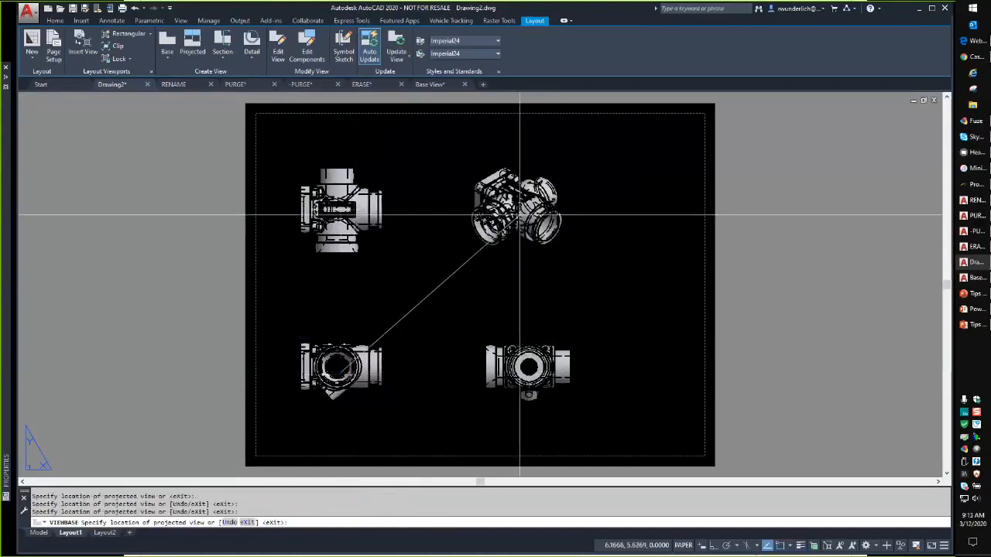
key("Return")
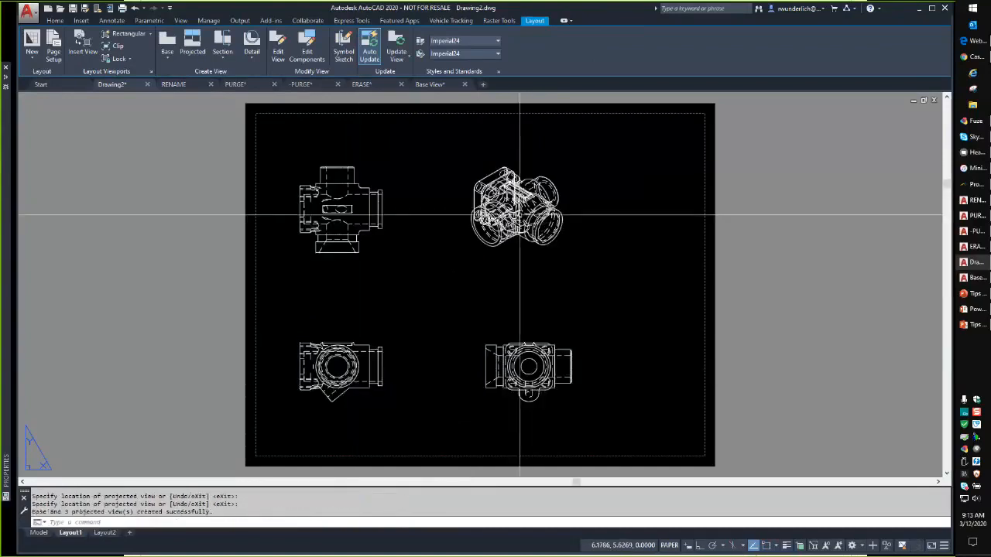
Examine the base view and its projected views up close, checking their visible and hidden lines.
scroll(318, 399, "up", 4)
middle_click_drag(374, 379, 321, 336)
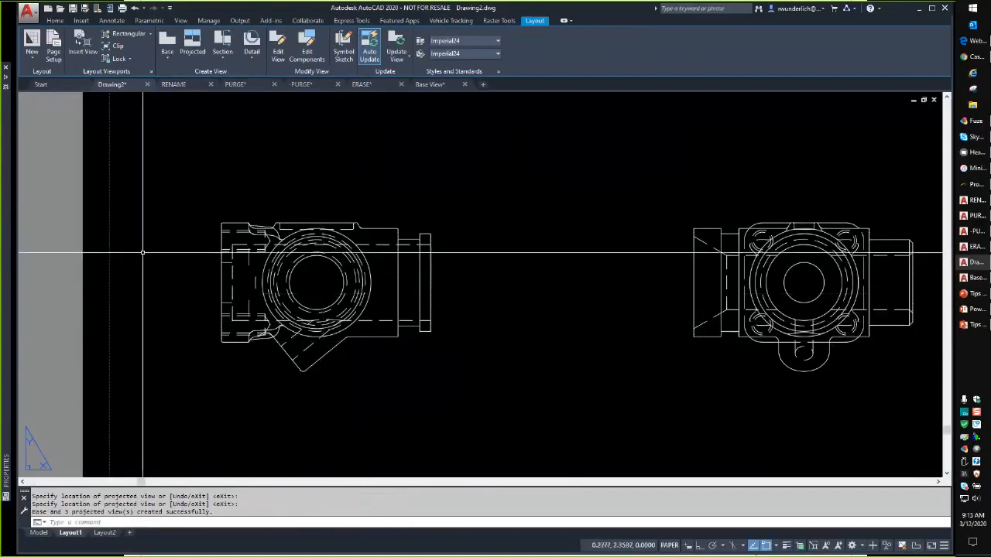
scroll(249, 295, "up", 2)
middle_click_drag(249, 295, 175, 292)
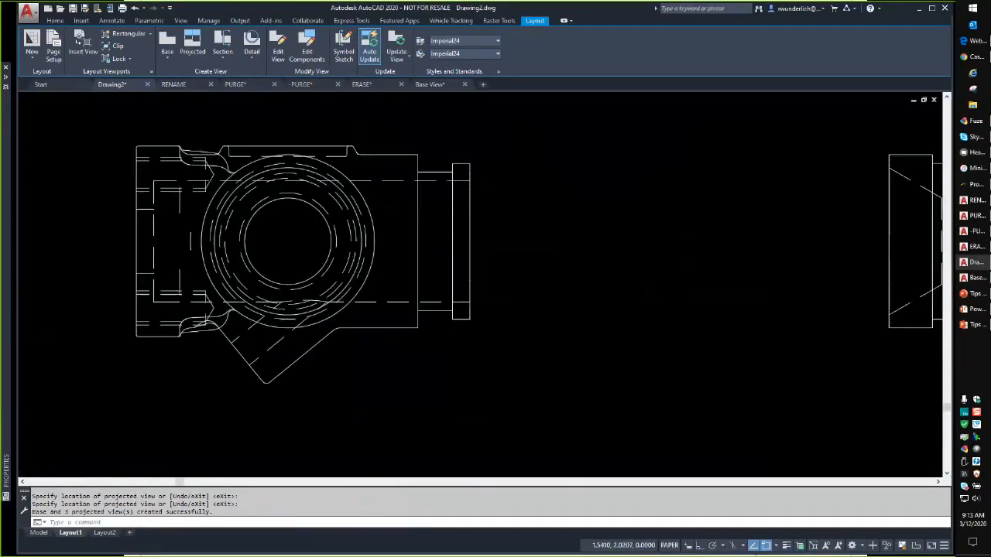
scroll(266, 288, "down", 3)
scroll(506, 268, "up", 4)
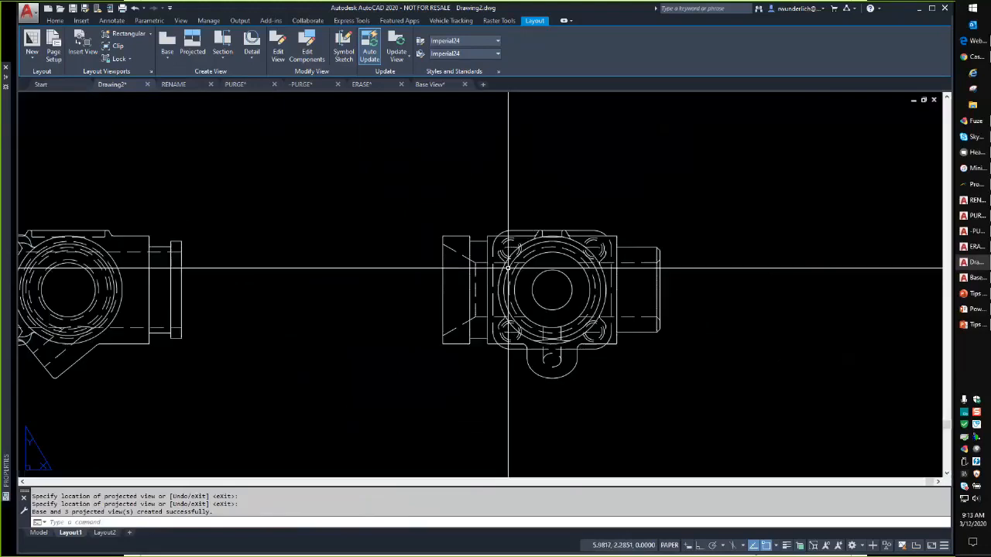
middle_click_drag(505, 268, 549, 256)
scroll(472, 249, "down", 4)
middle_click_drag(313, 150, 463, 270)
scroll(463, 271, "down", 2)
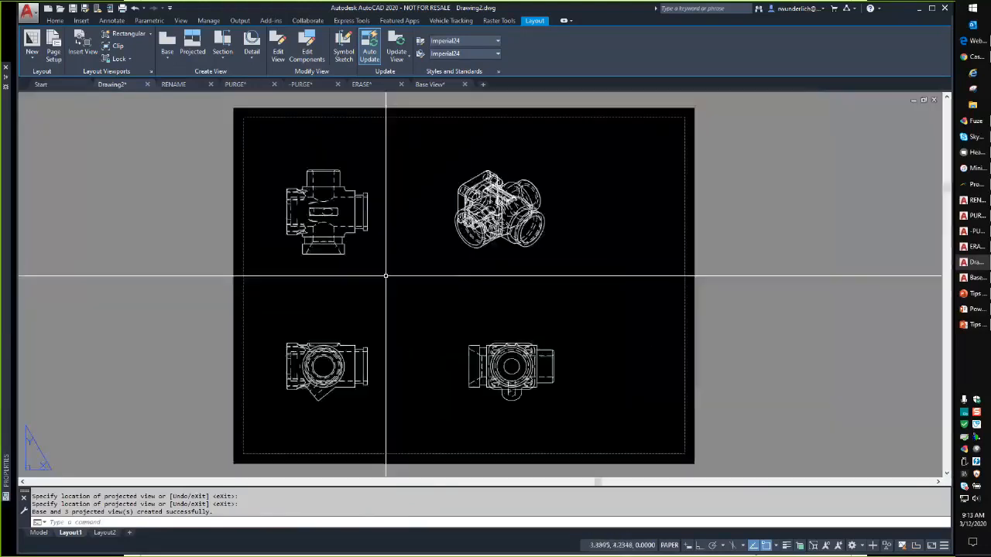
scroll(465, 191, "up", 2)
scroll(466, 191, "up", 2)
scroll(478, 208, "down", 4)
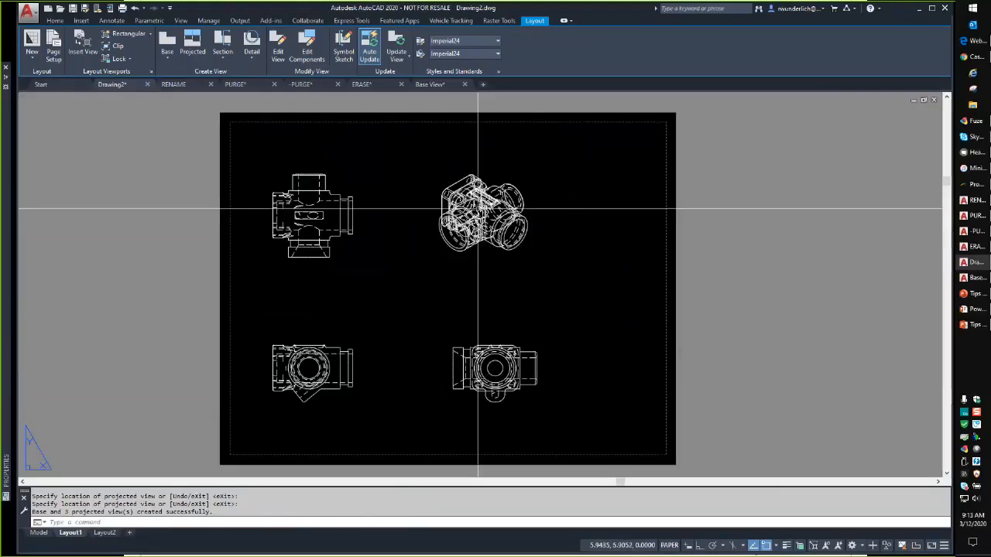
Set the isometric view's standard scale to 1:5.
left_click(479, 209)
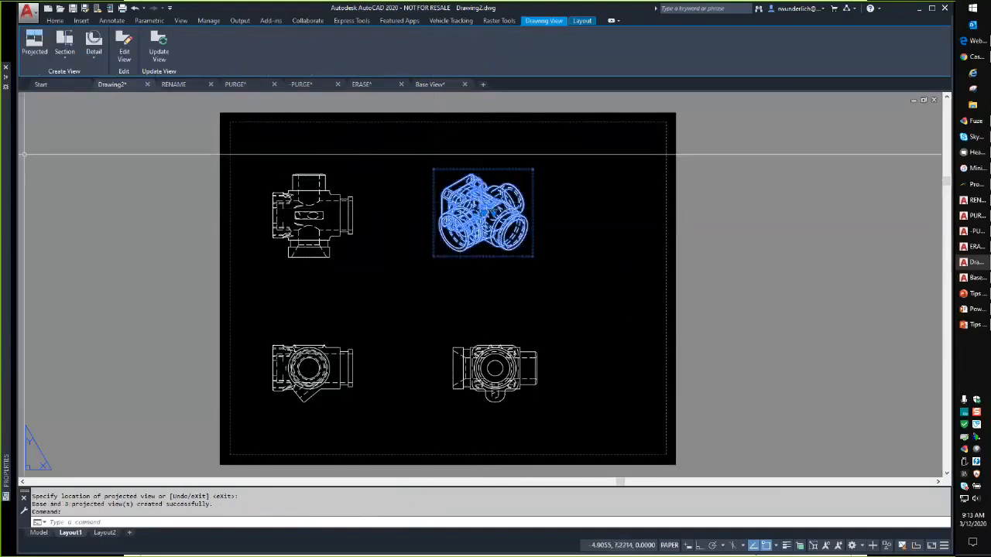
mouse_move(7, 162)
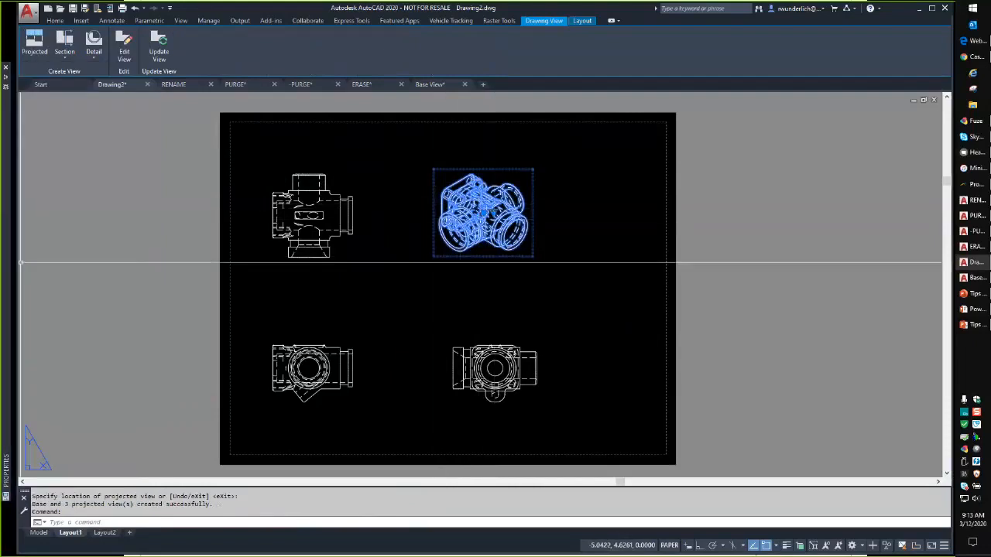
mouse_move(8, 275)
left_click(115, 291)
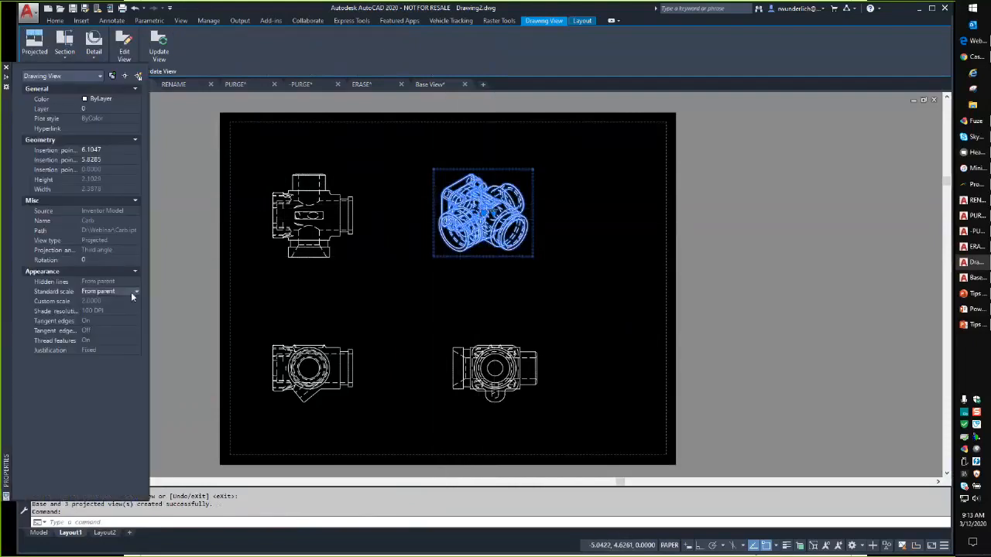
left_click(137, 291)
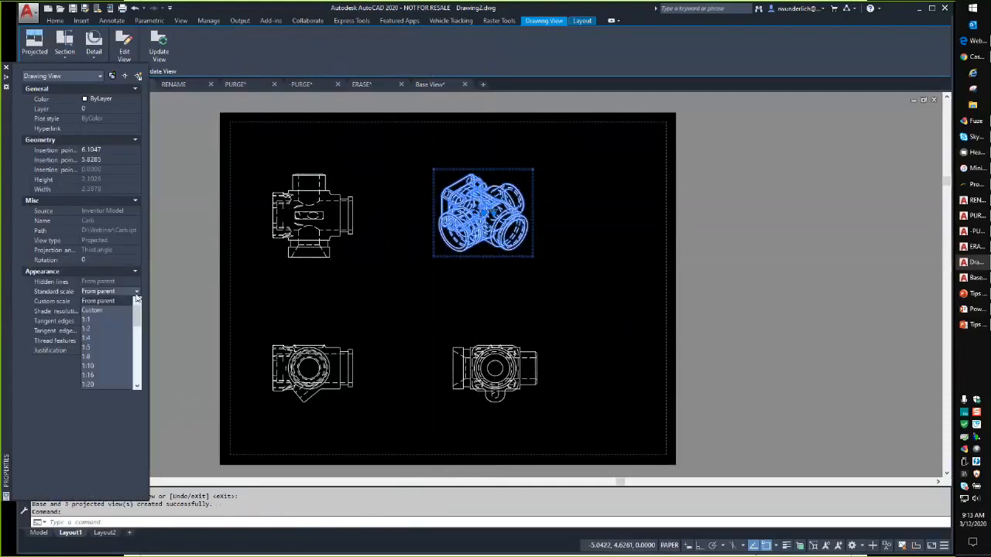
left_click(99, 347)
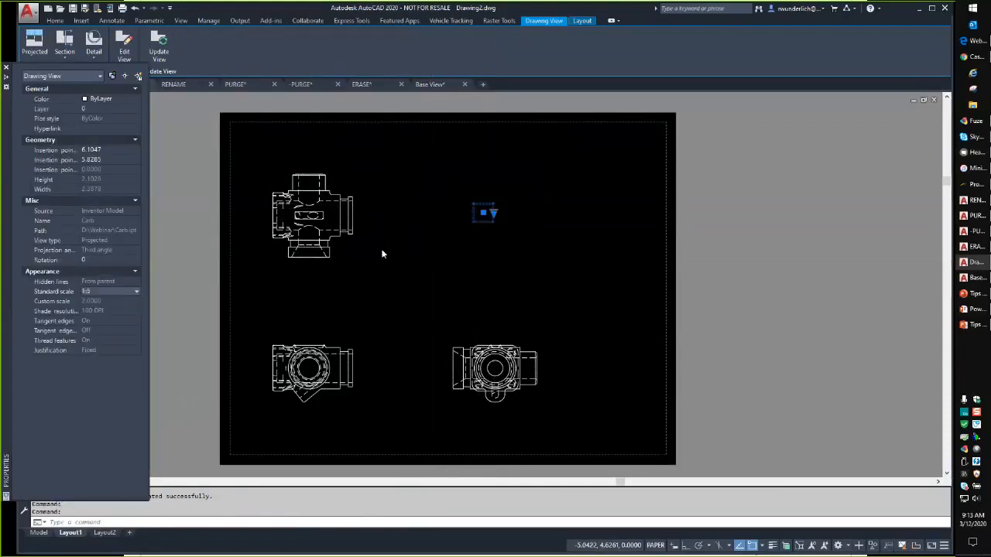
Set the isometric view's standard scale back to 2:1 and clear the selection.
scroll(478, 214, "up", 7)
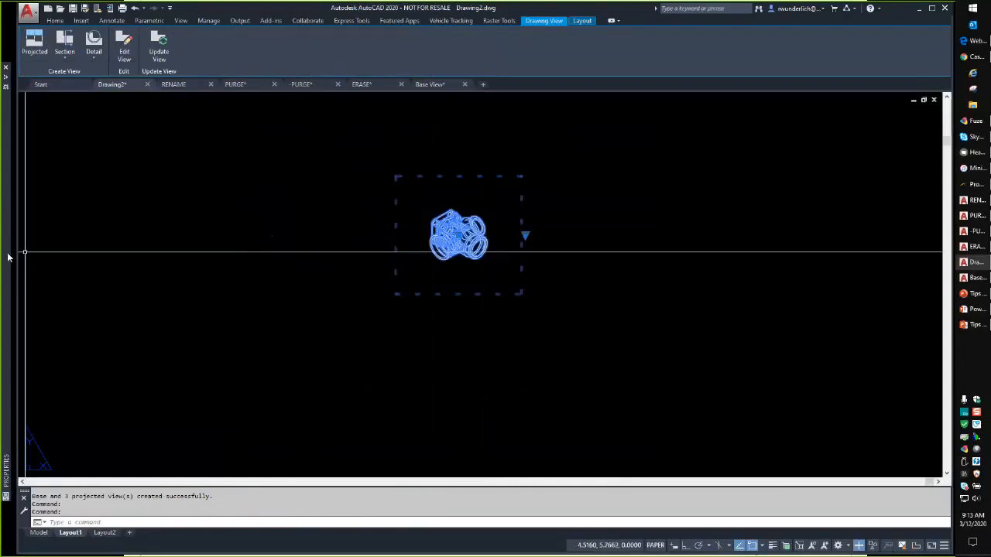
mouse_move(7, 260)
left_click(113, 292)
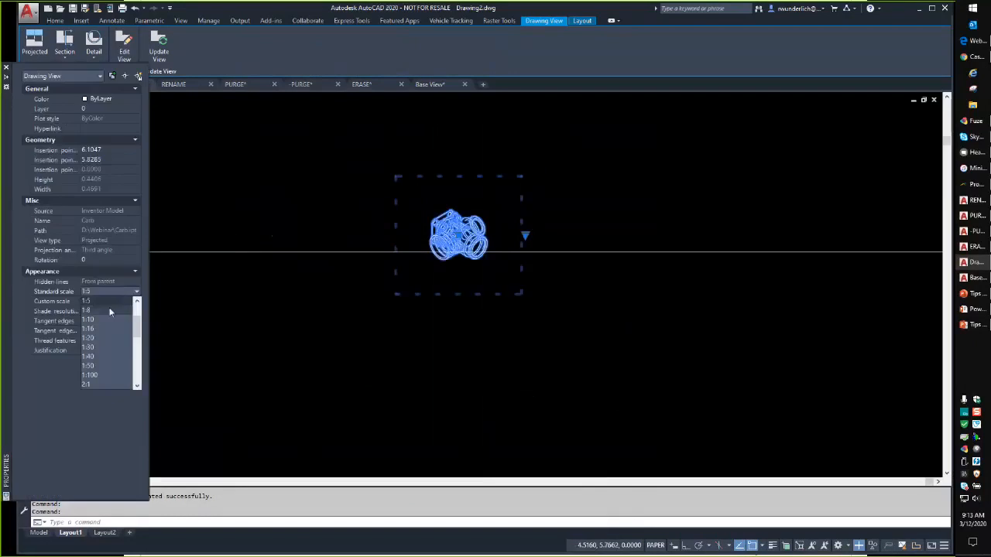
scroll(116, 325, "up", 2)
left_click(116, 321)
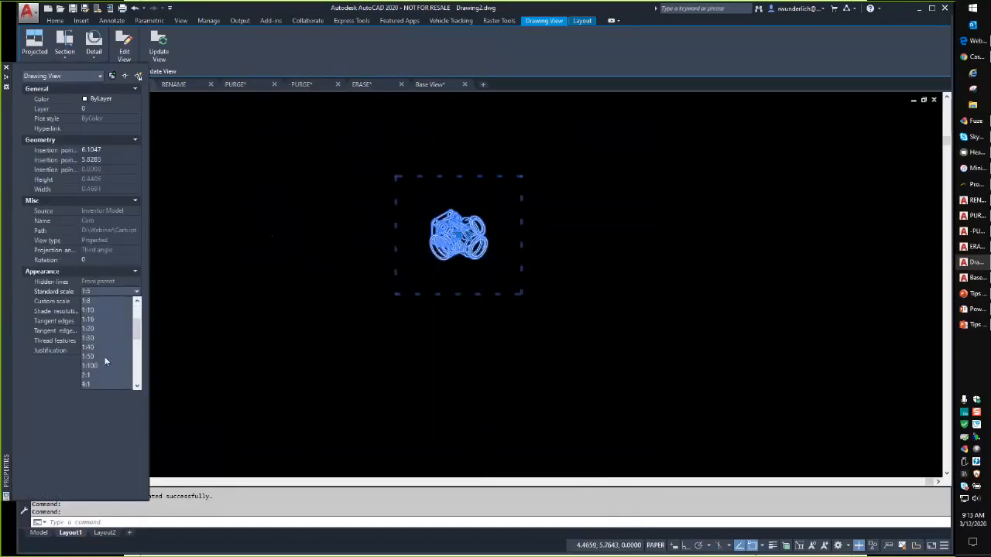
scroll(387, 271, "down", 5)
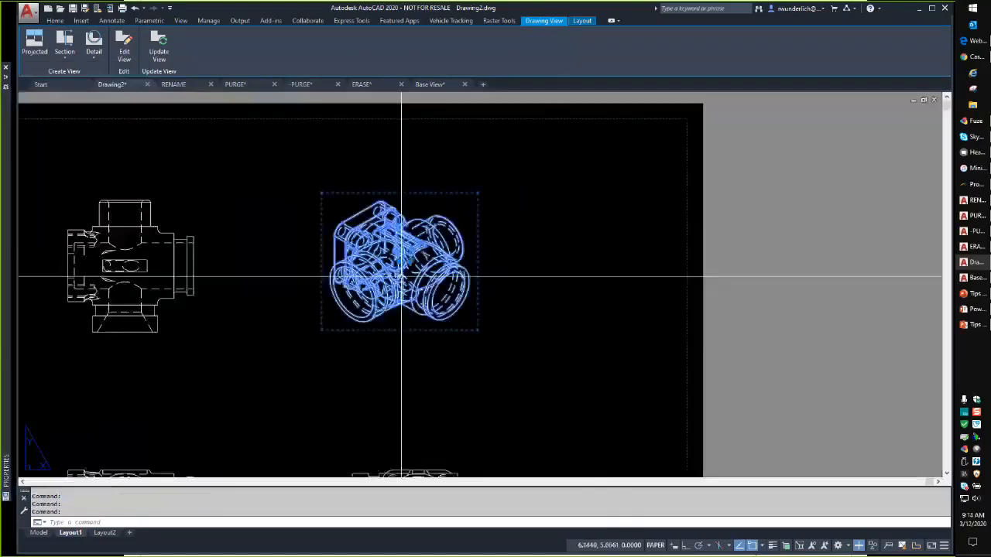
key("Escape")
scroll(287, 205, "down", 2)
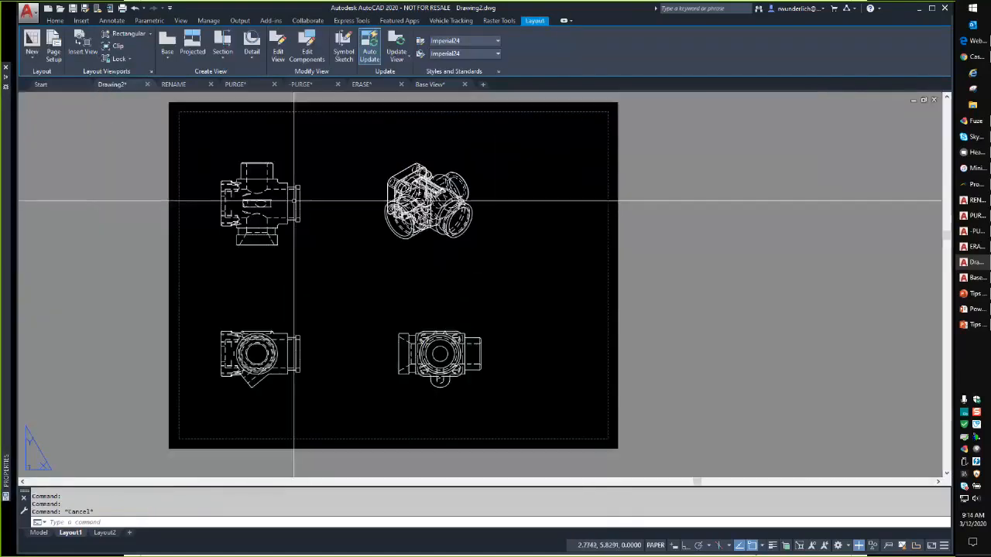
left_click(493, 167)
left_click(376, 238)
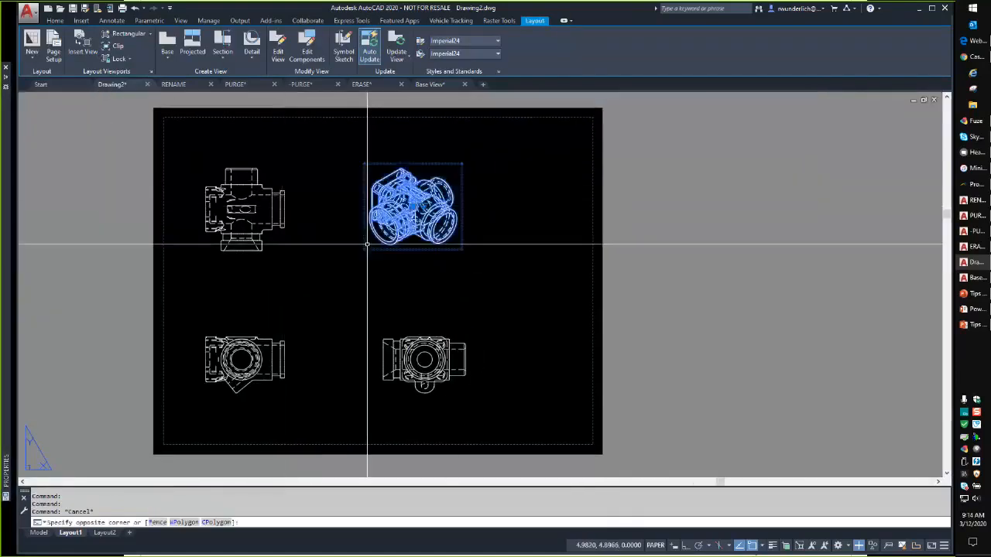
key("Escape")
Dimension the distance from the top view's upper-left flange corner to the body's upper-right shoulder corner, placed above the view.
scroll(267, 234, "up", 2)
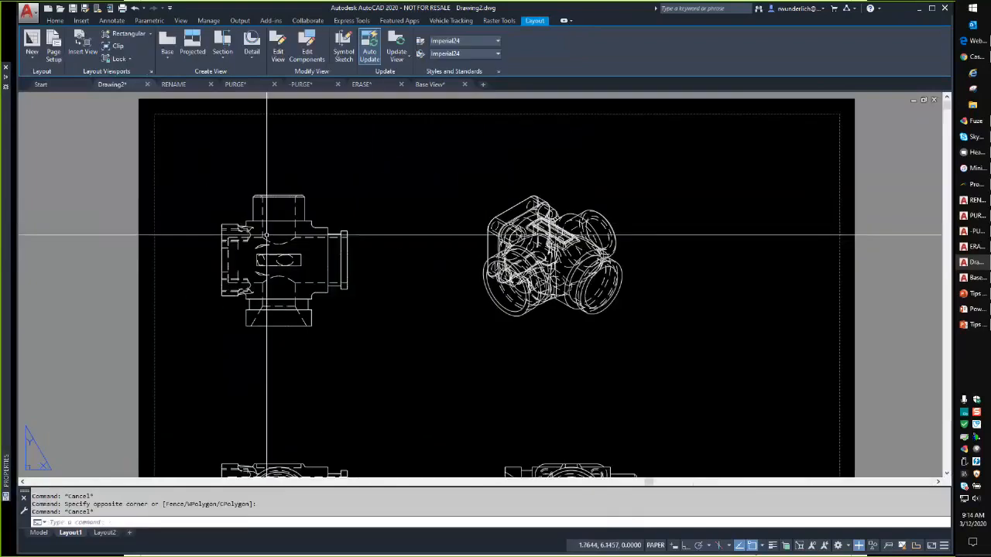
scroll(268, 235, "up", 2)
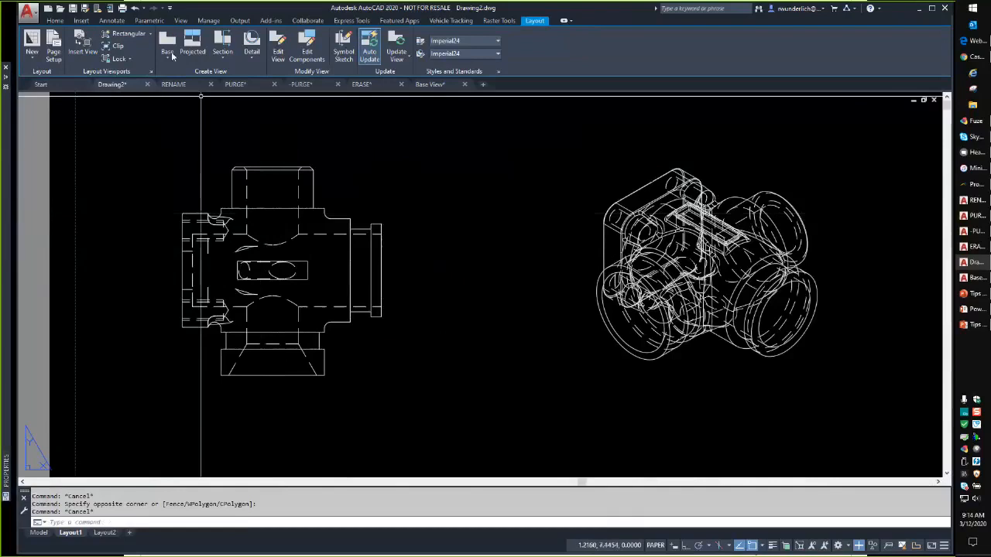
left_click(112, 20)
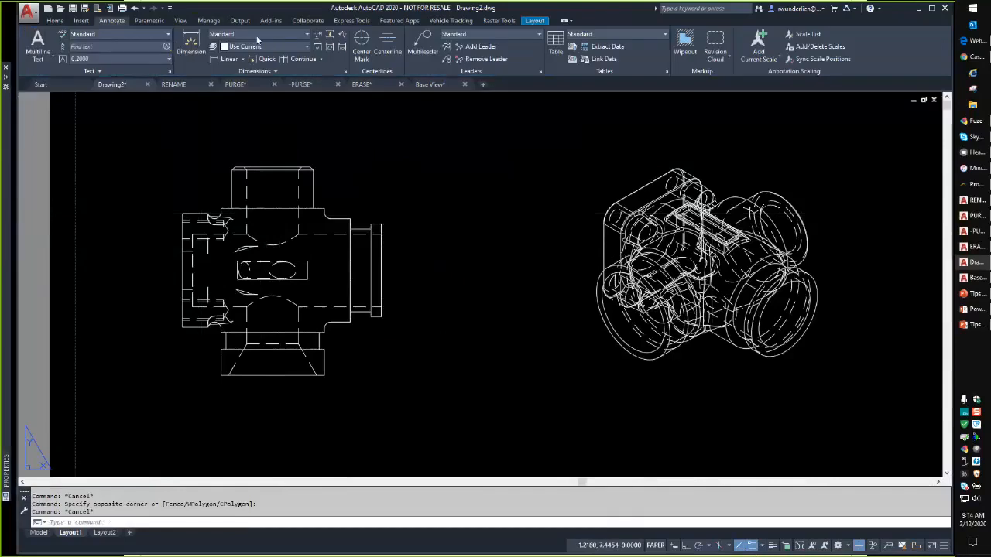
left_click(191, 43)
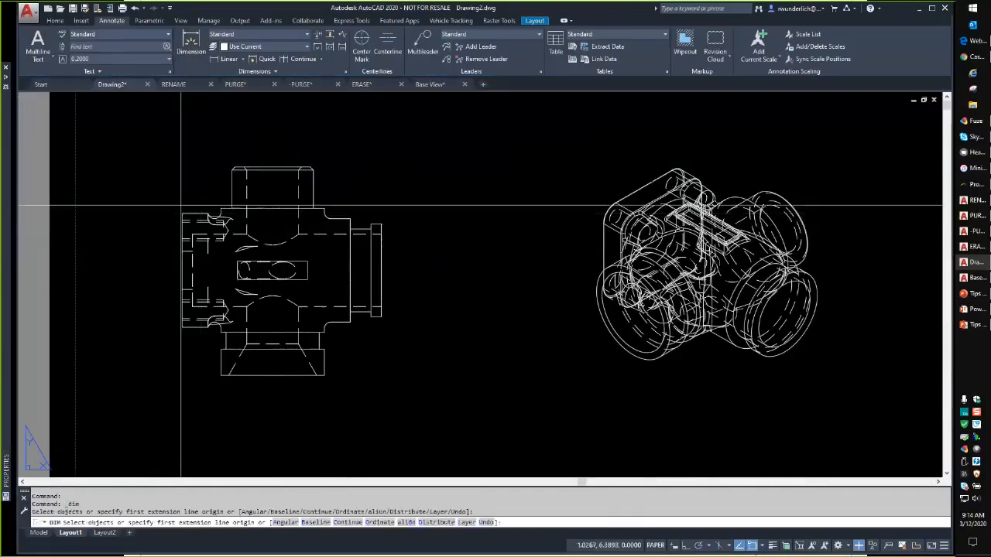
scroll(196, 213, "up", 3)
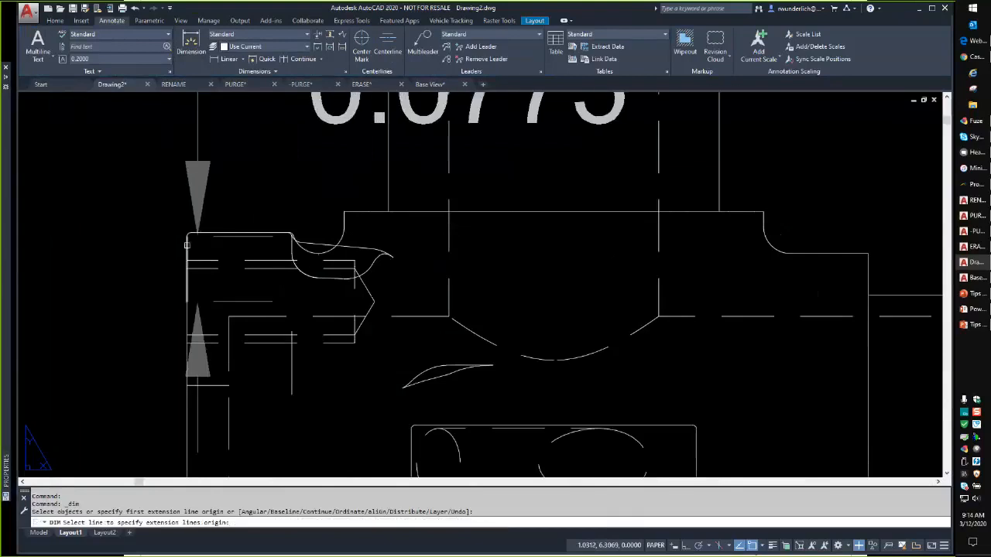
scroll(186, 246, "up", 3)
left_click(186, 211)
scroll(307, 235, "down", 2)
middle_click_drag(455, 242, 105, 231)
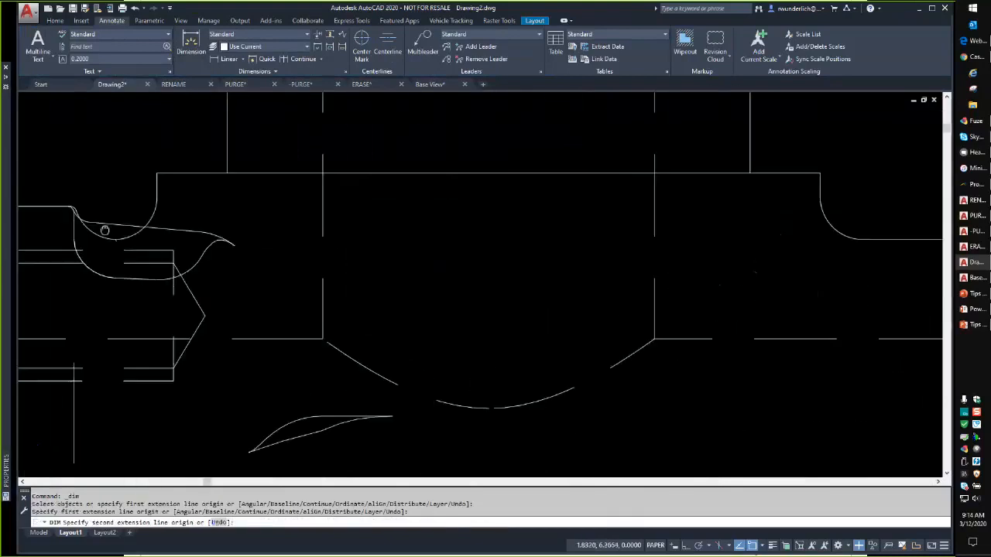
middle_click_drag(564, 228, 17, 197)
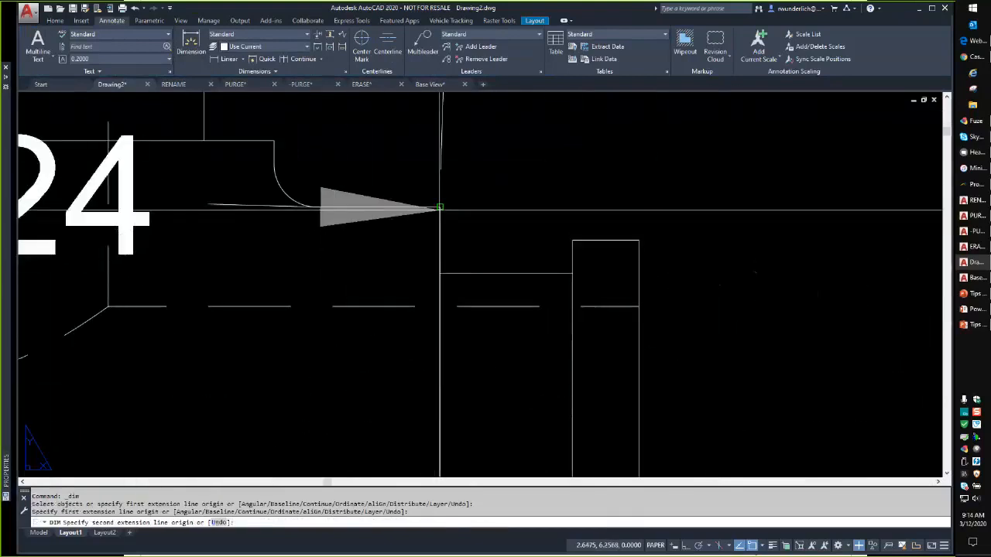
left_click(440, 207)
scroll(439, 210, "down", 3)
middle_click_drag(415, 154, 426, 258)
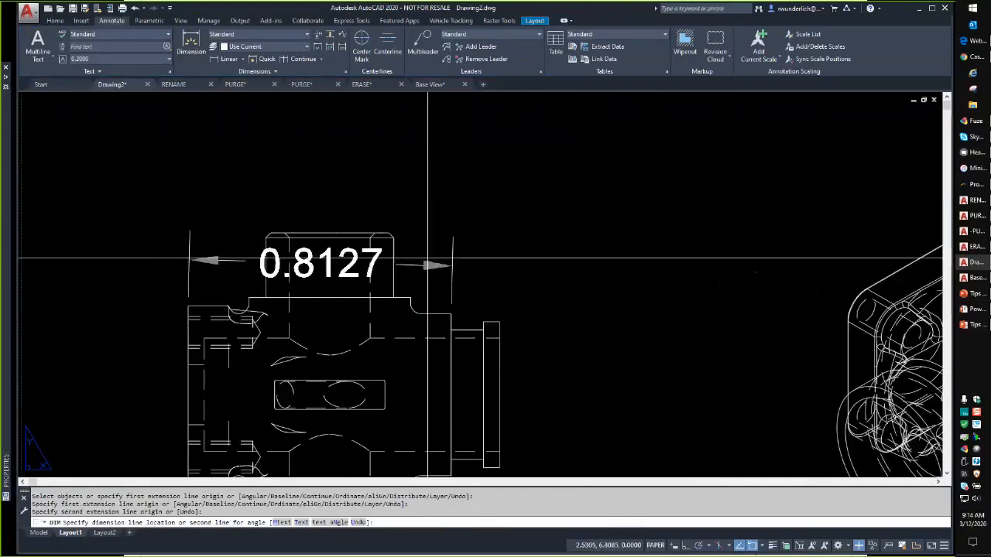
left_click(426, 150)
Dimension the height of the top view's right end flange, placed between that view and the isometric view.
scroll(451, 302, "up", 4)
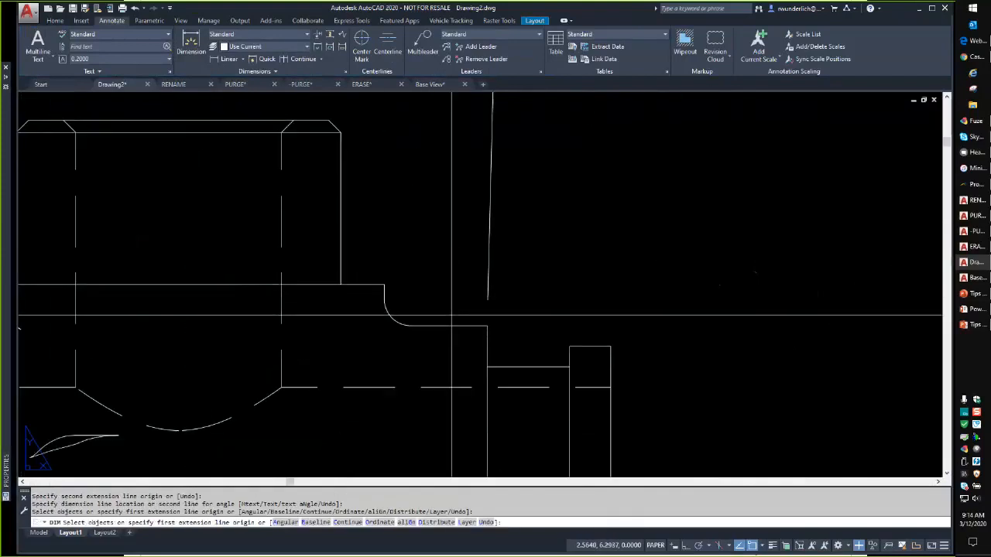
scroll(384, 259, "down", 4)
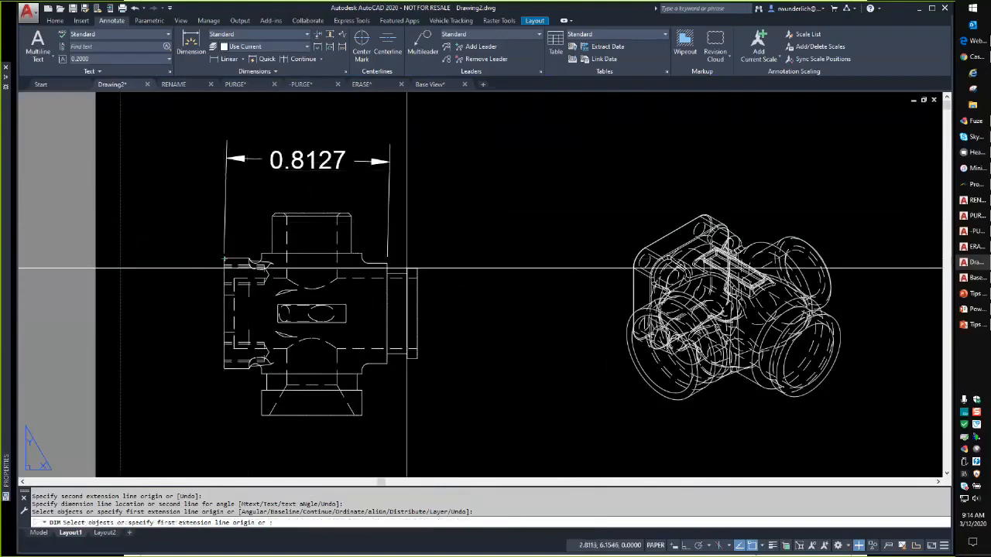
key("Return")
left_click(417, 313)
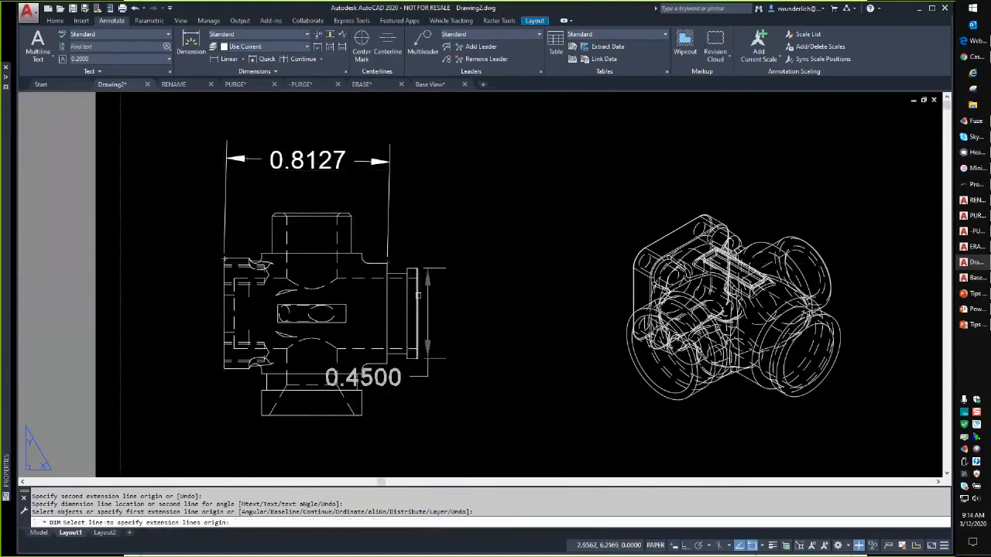
left_click(536, 313)
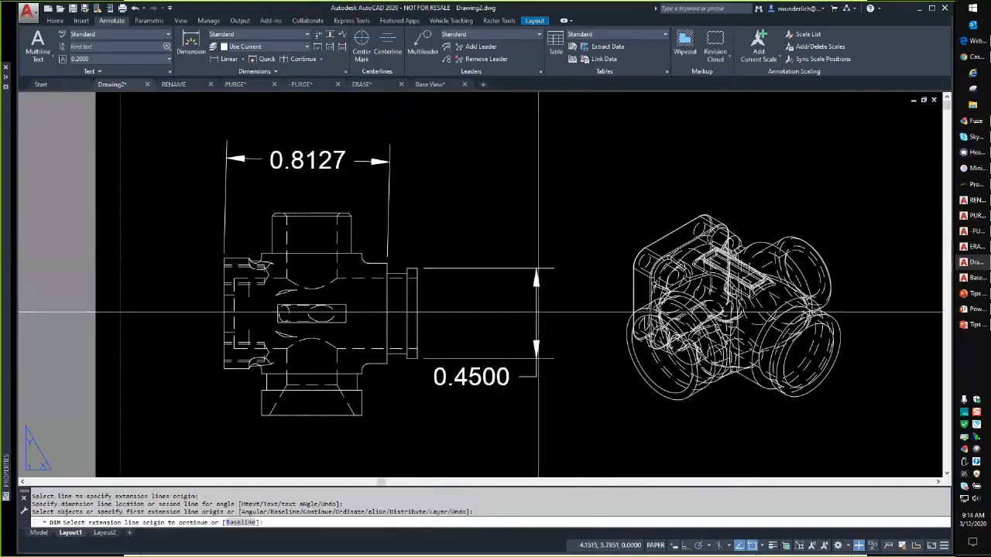
key("Escape")
middle_click_drag(529, 319, 477, 243)
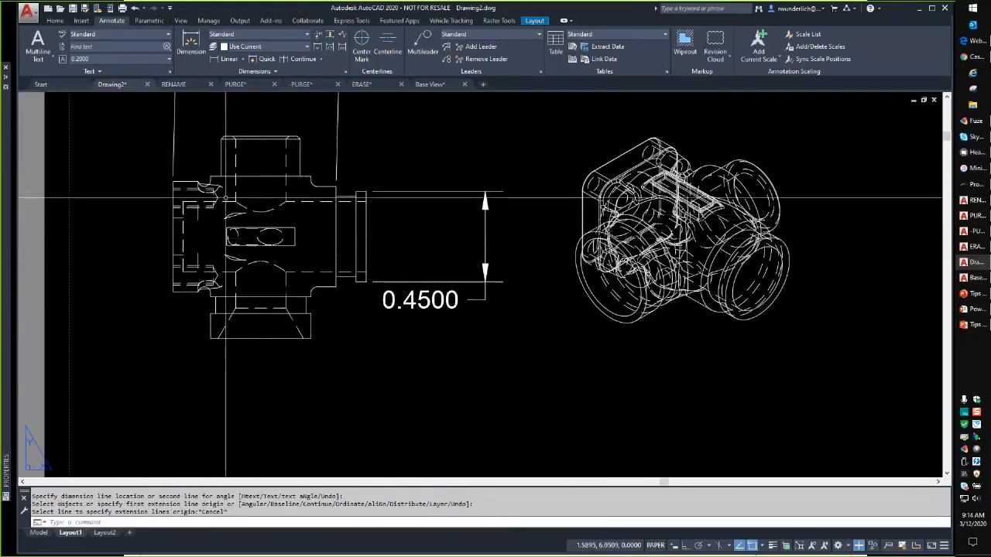
scroll(348, 239, "down", 2)
mouse_move(349, 239)
middle_mouse_down()
mouse_move(291, 268)
mouse_move(355, 242)
middle_mouse_up()
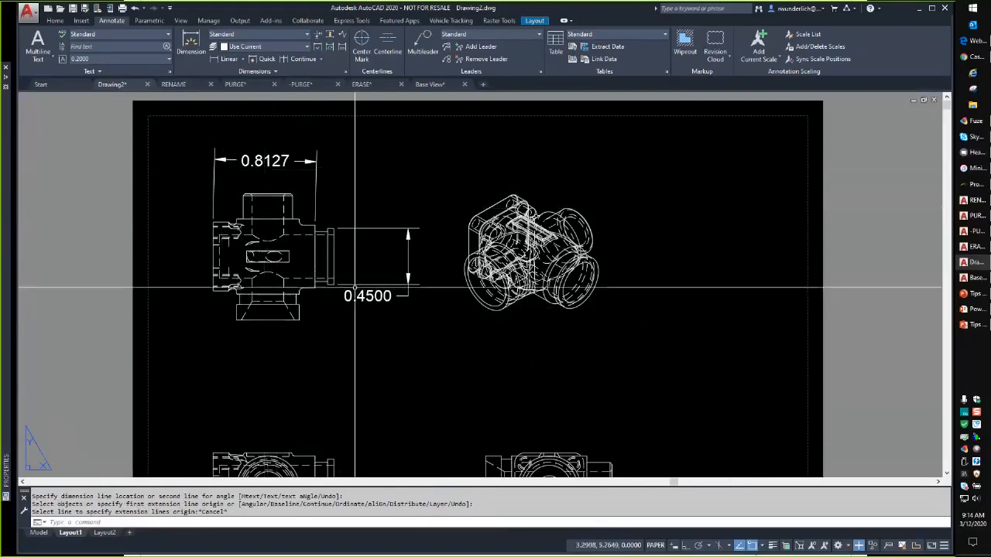
middle_click_drag(355, 288, 279, 244)
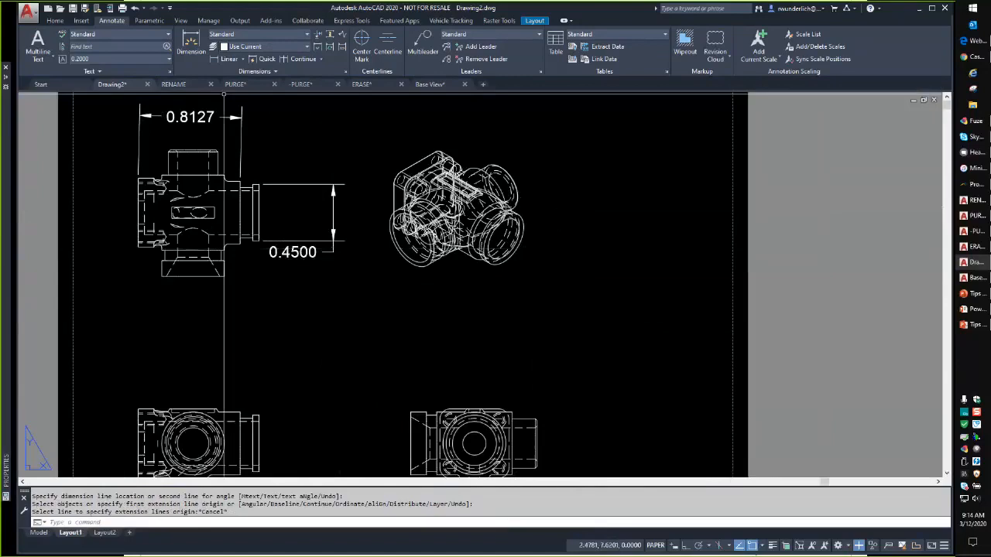
middle_click_drag(224, 95, 217, 41)
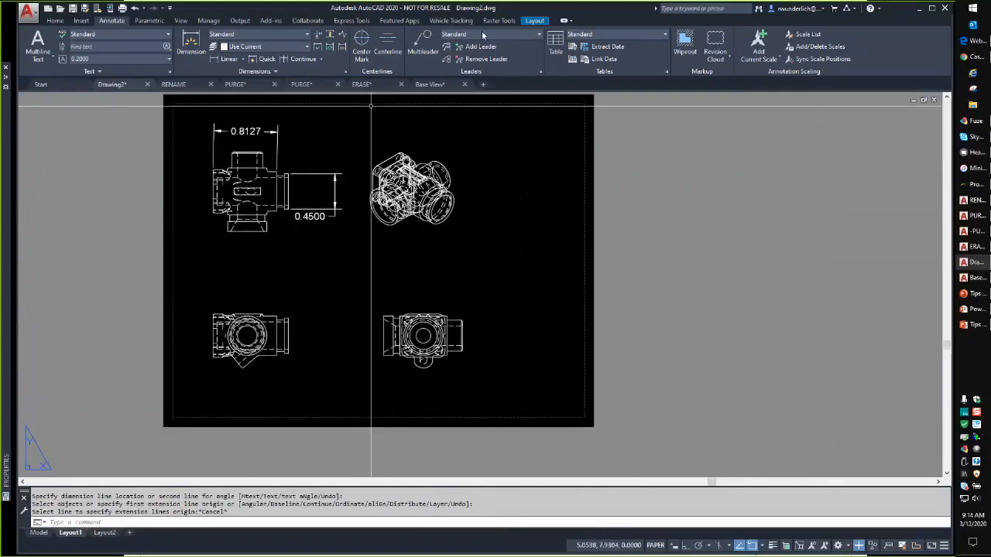
left_click(534, 20)
left_click(225, 40)
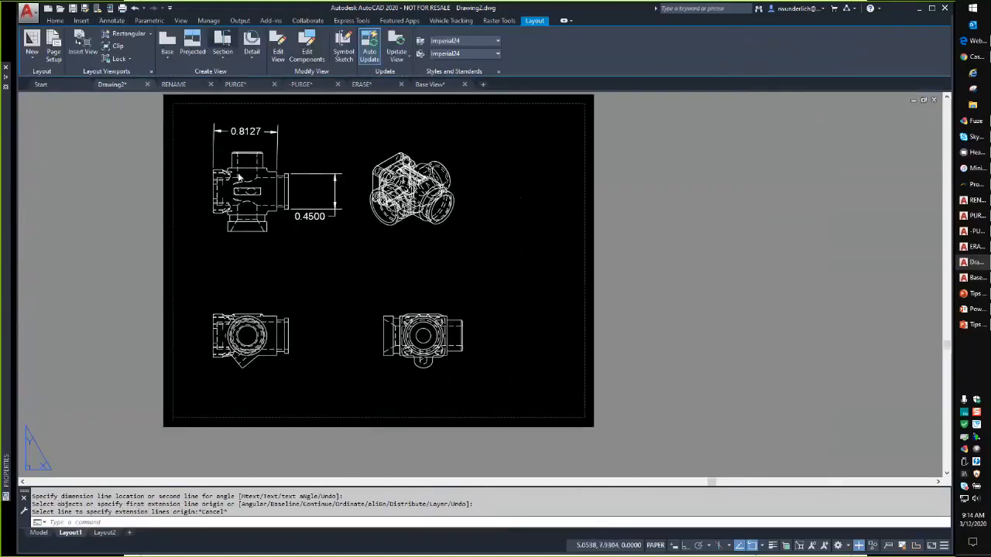
left_click(423, 337)
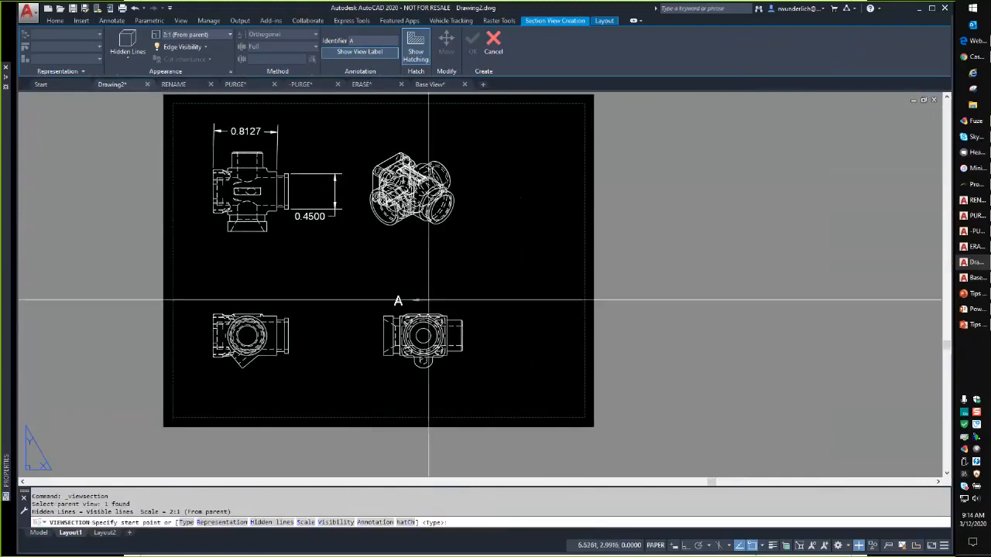
left_click(424, 298)
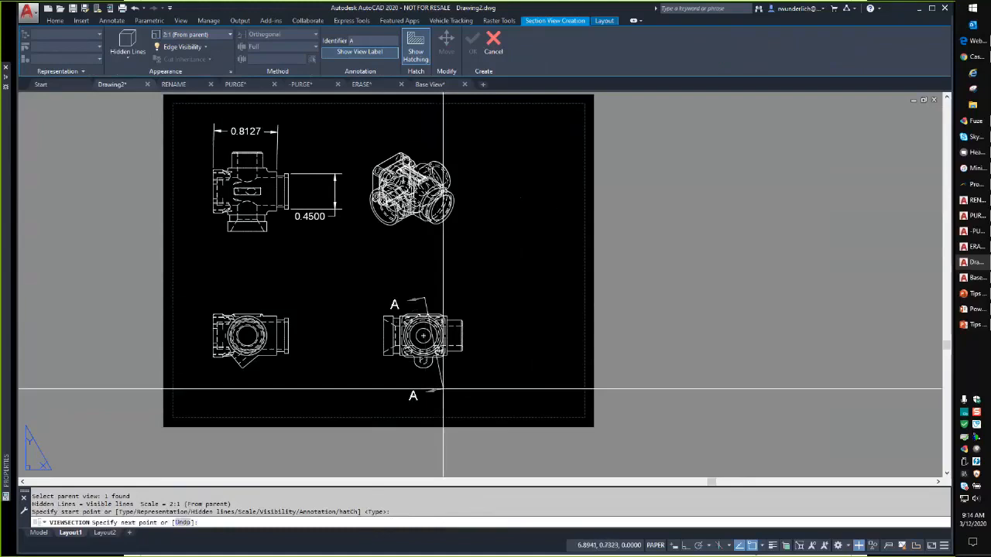
key("F8")
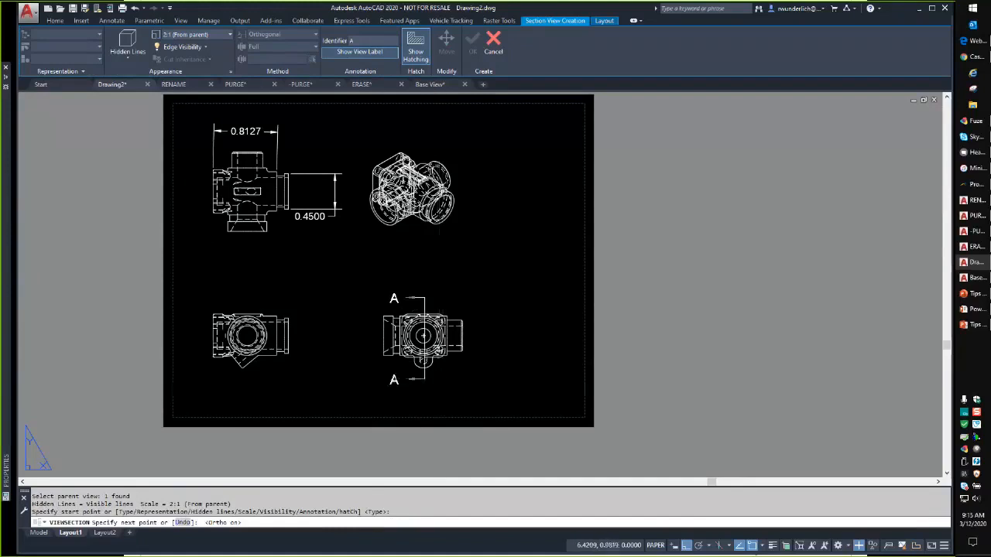
left_click(440, 378)
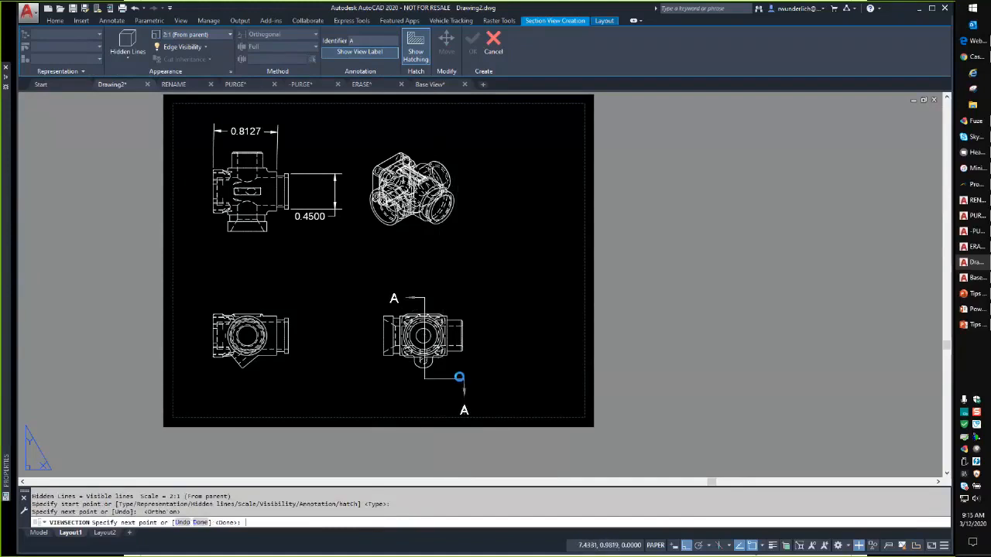
key("Return")
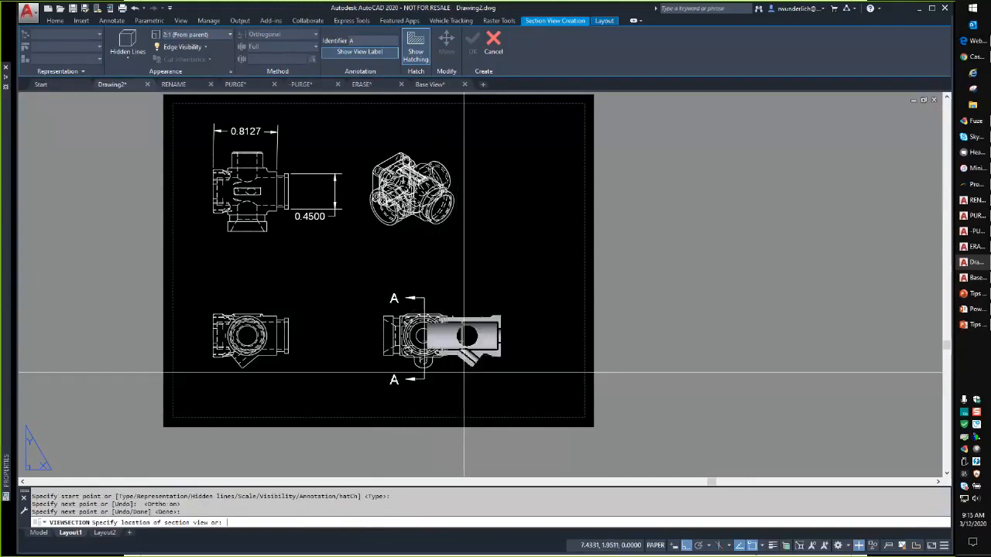
left_click(554, 374)
key("Escape")
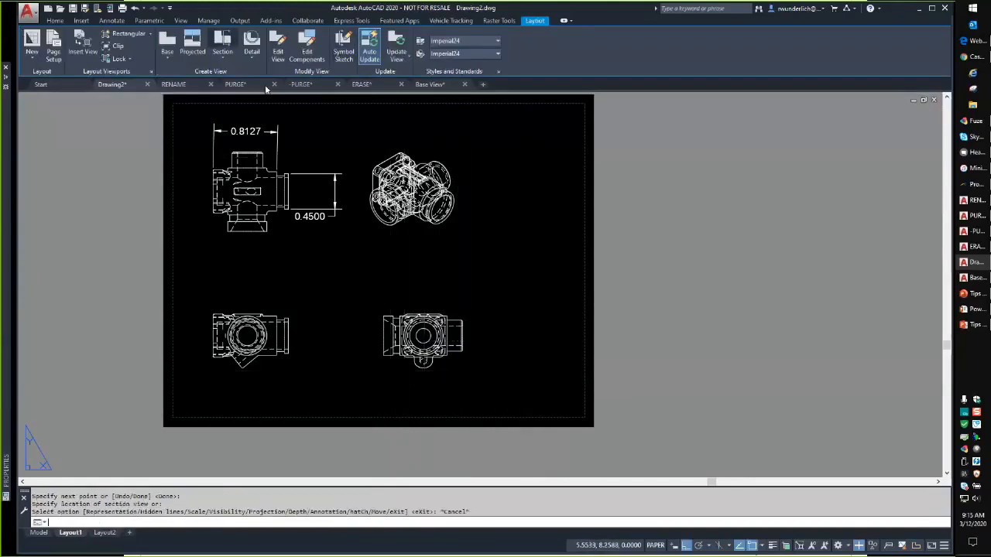
Create full section view A-A from the side view, with a vertical cutting line through its centre, placed to the right of that view.
left_click(221, 41)
left_click(425, 335)
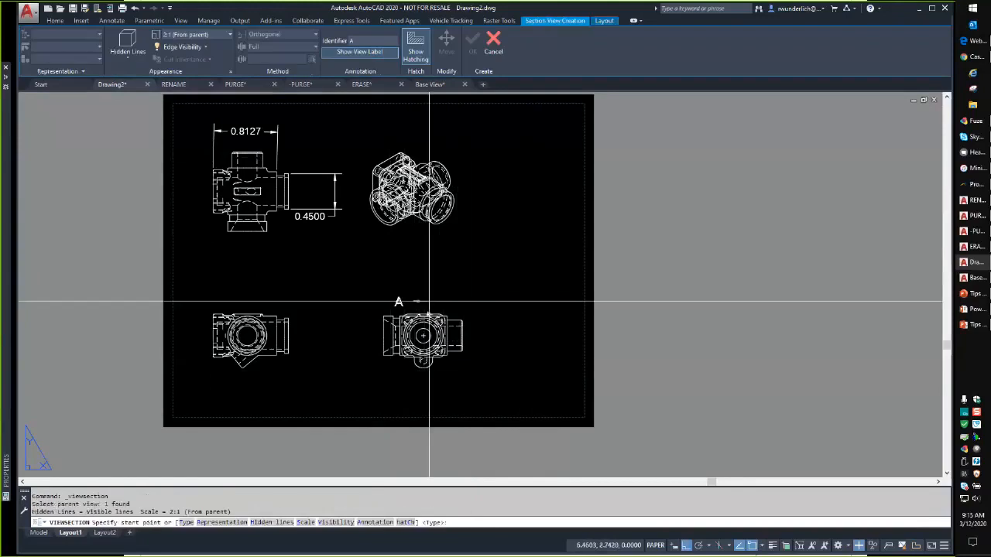
left_click(424, 294)
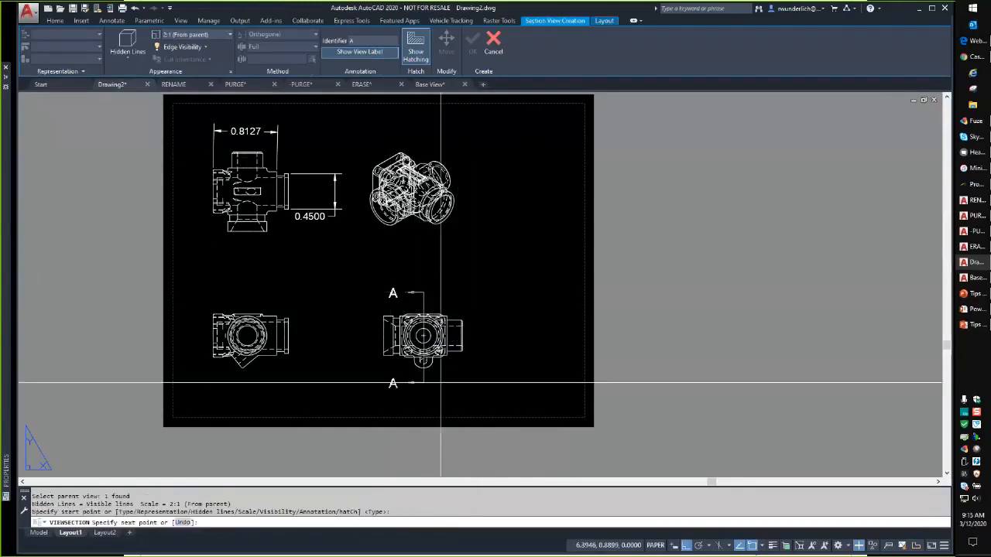
key("Return")
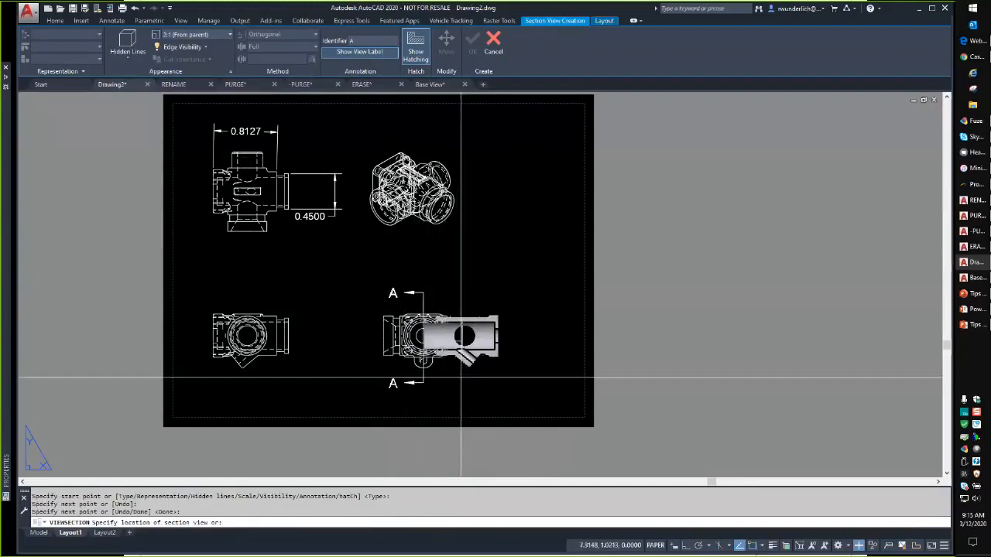
left_click(542, 381)
key("Return")
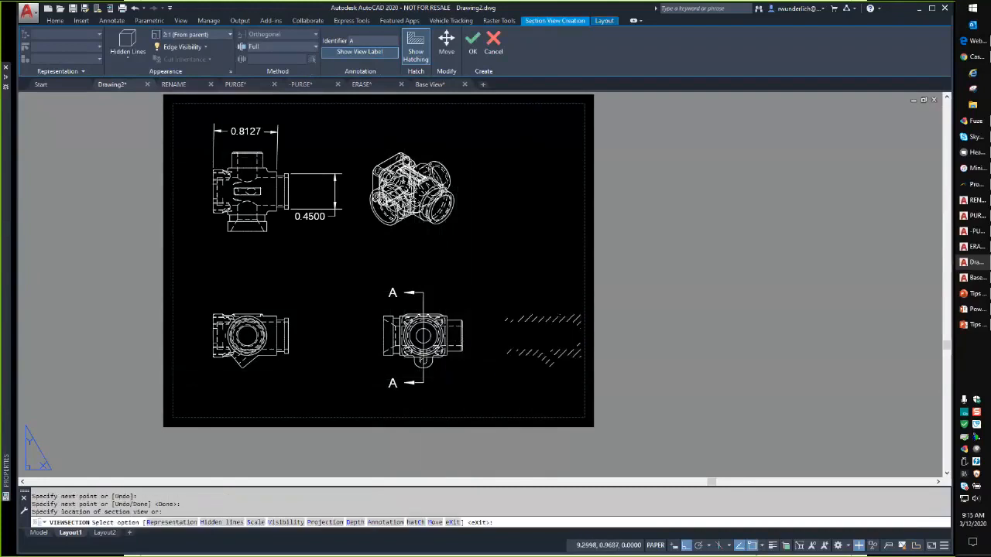
Flip the viewing direction of section line A-A on the side view so that its arrows point right.
scroll(534, 374, "up", 4)
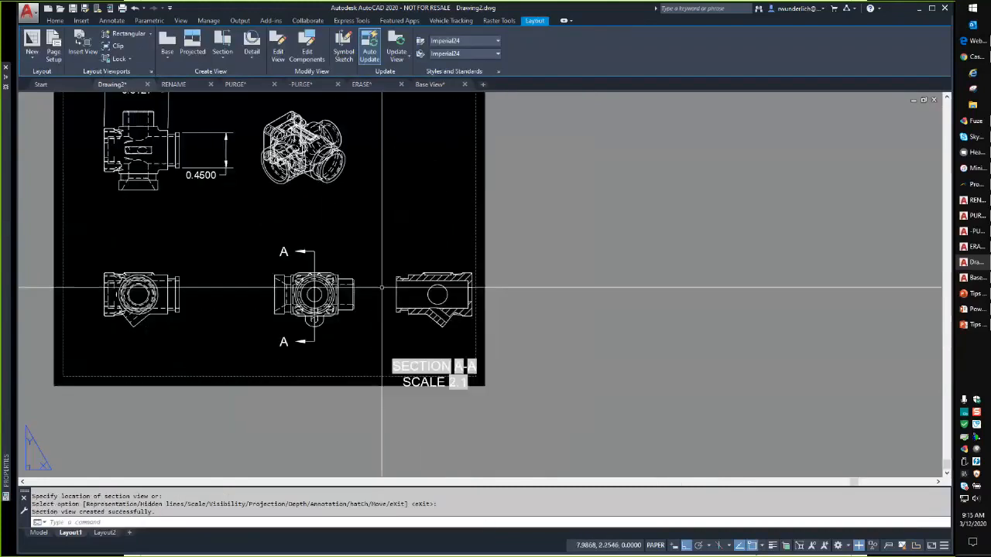
scroll(336, 240, "down", 2)
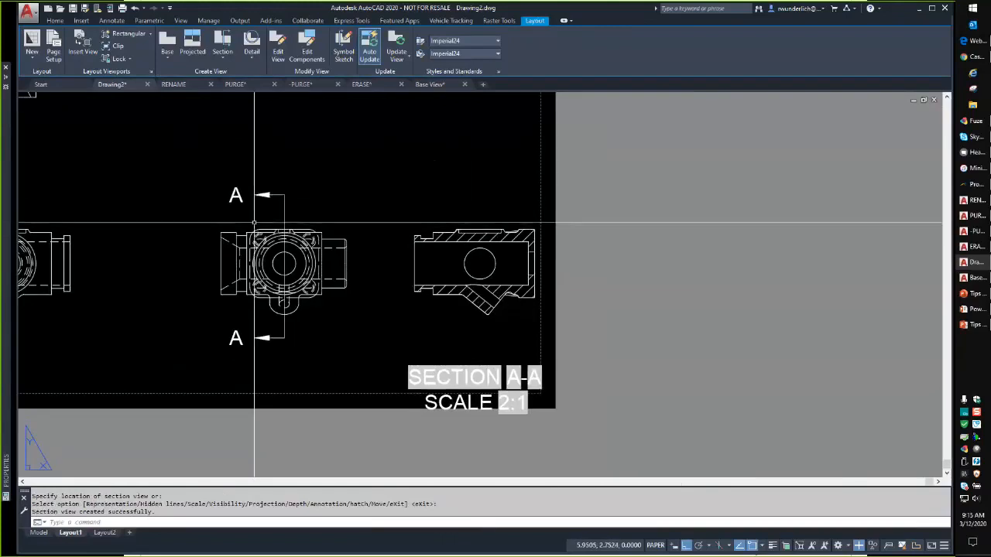
left_click(260, 195)
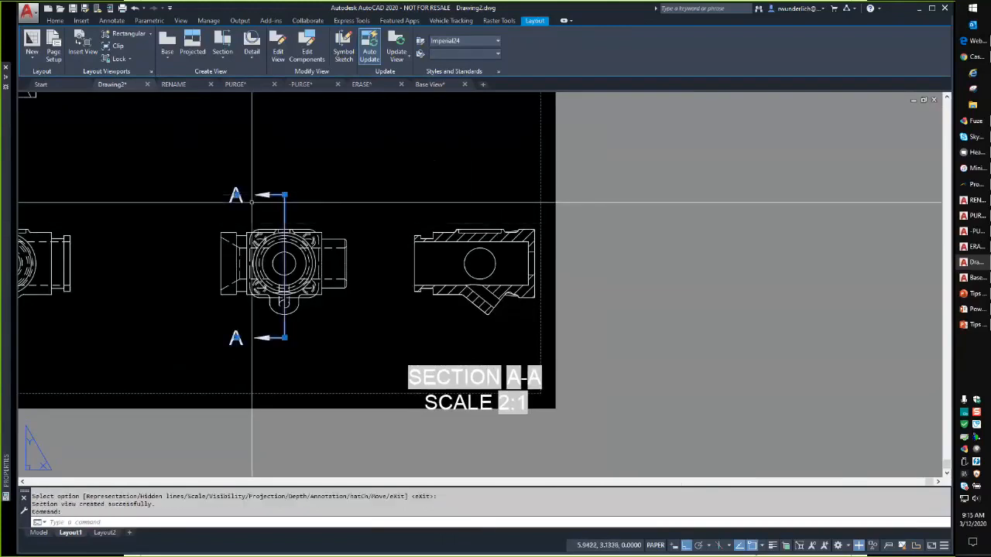
mouse_move(236, 196)
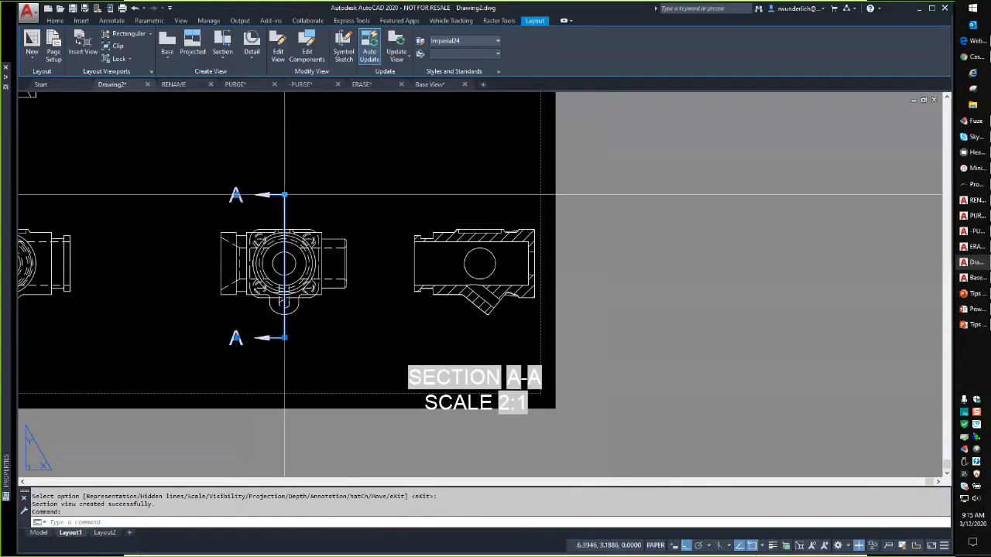
mouse_move(284, 195)
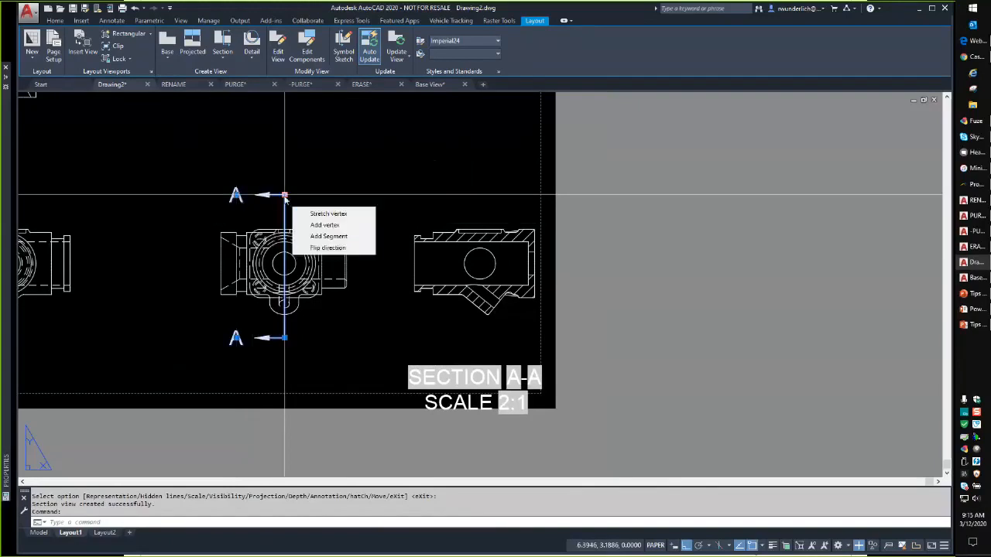
left_click(323, 248)
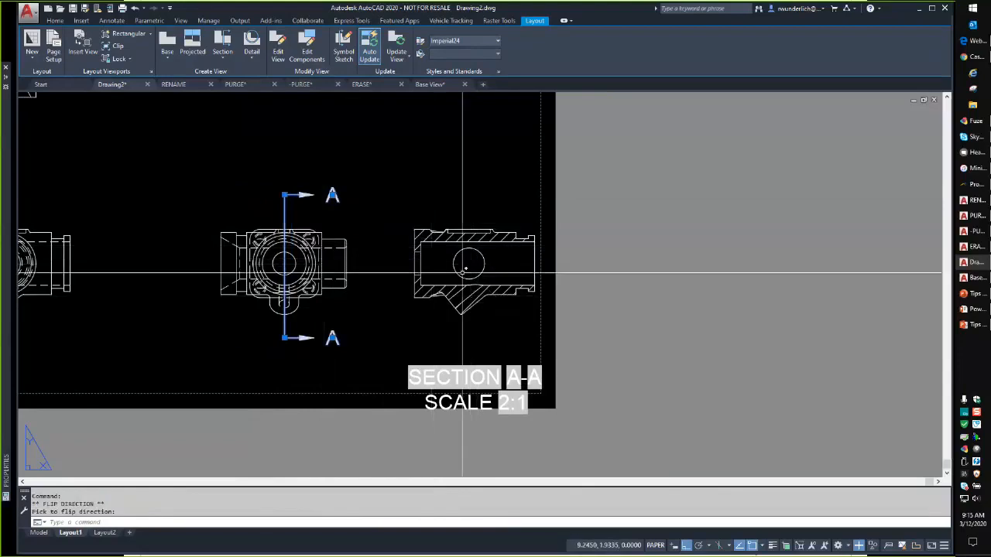
scroll(463, 273, "up", 3)
middle_click_drag(24, 427, 132, 468)
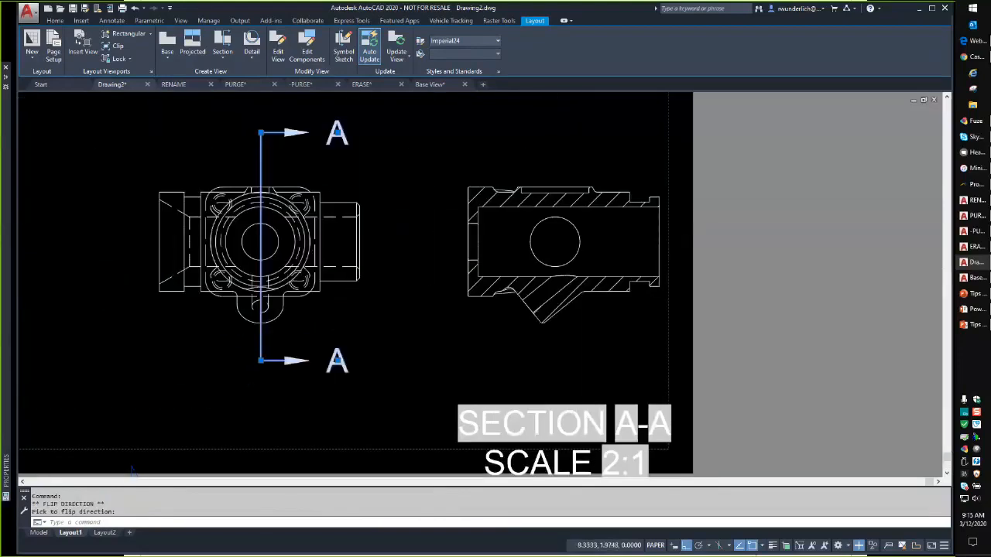
scroll(358, 232, "down", 2)
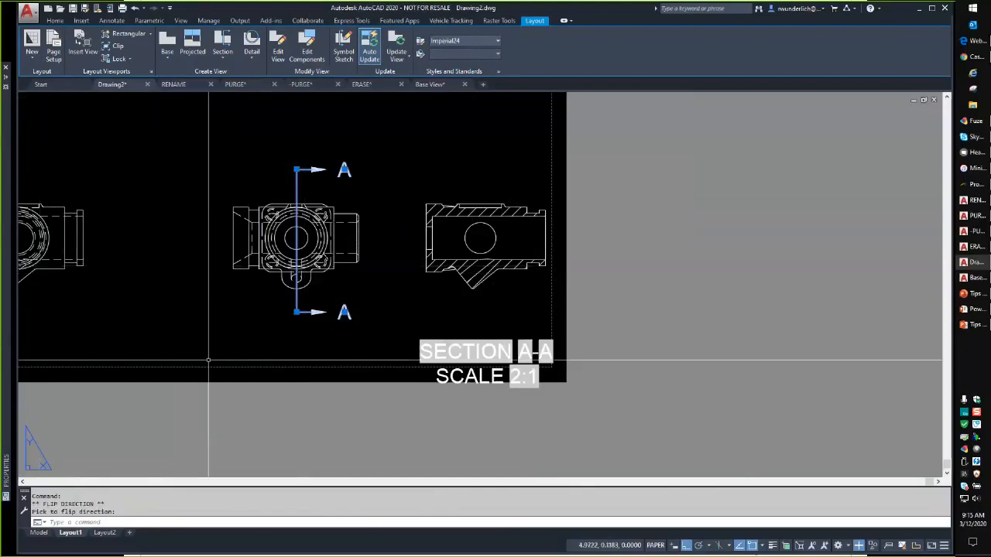
scroll(268, 309, "down", 2)
middle_click_drag(290, 320, 414, 389)
middle_click_drag(360, 309, 307, 323)
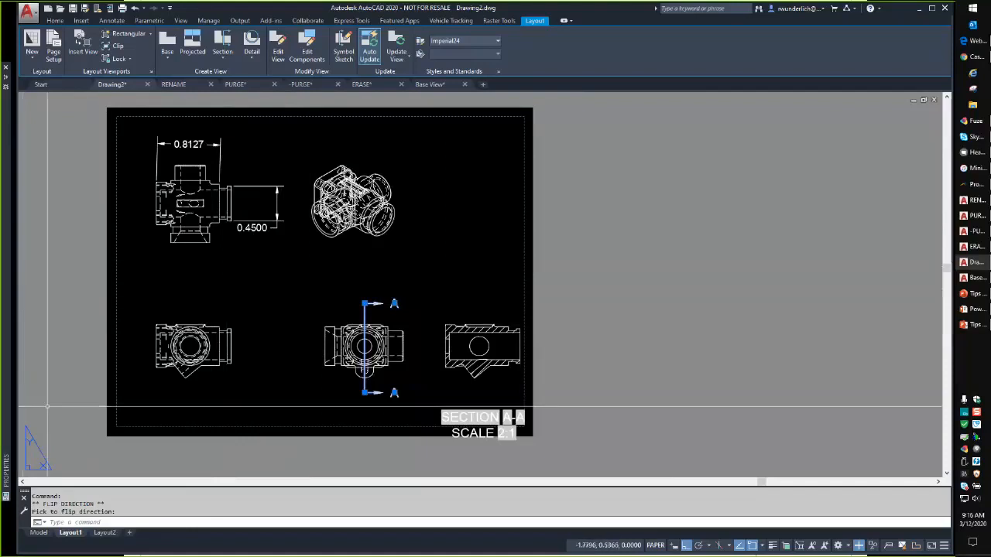
Switch to the Base View drawing and move the 3D box-and-cone model farther from the origin in model space.
left_click(57, 87)
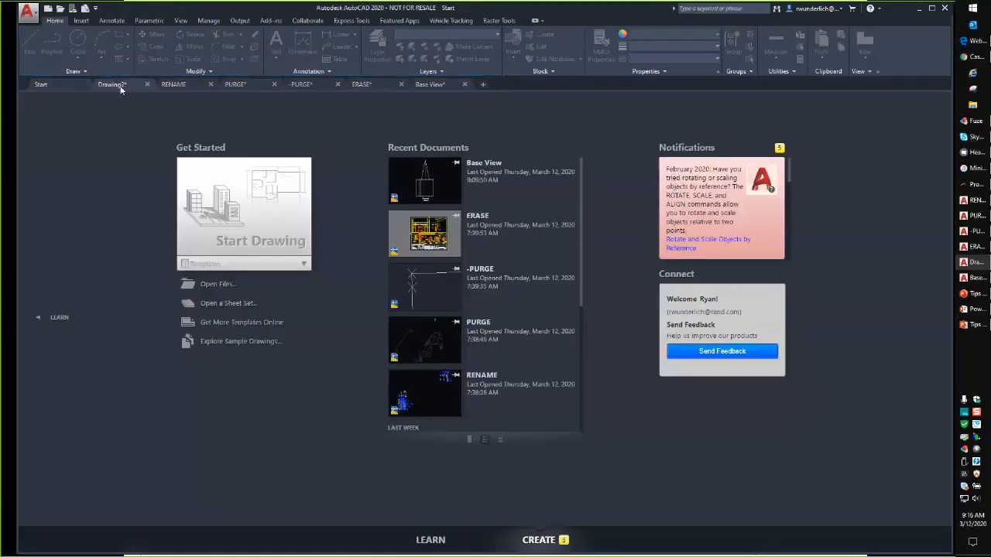
left_click(118, 86)
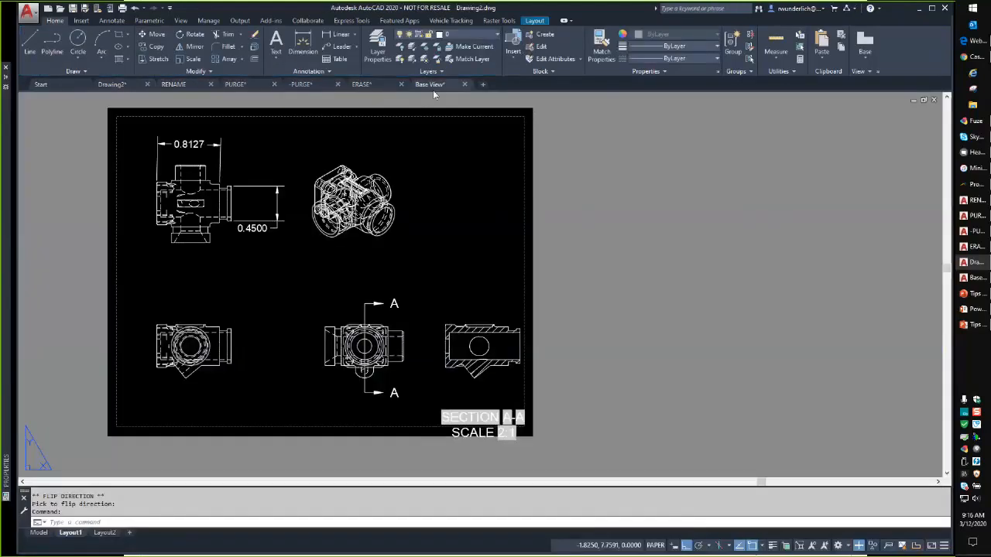
left_click(429, 85)
scroll(269, 272, "down", 4)
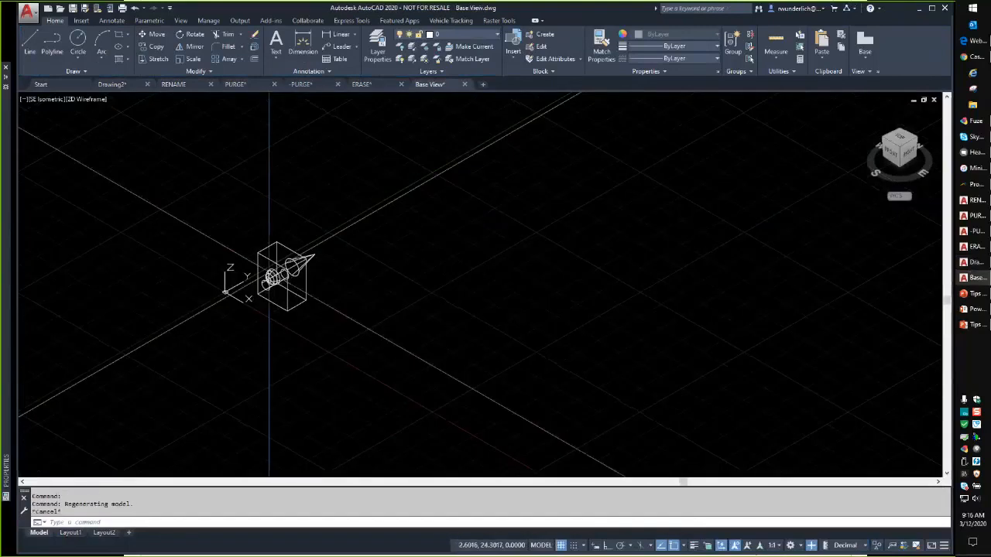
left_click(279, 275)
type("m")
key("Return")
left_click(320, 298)
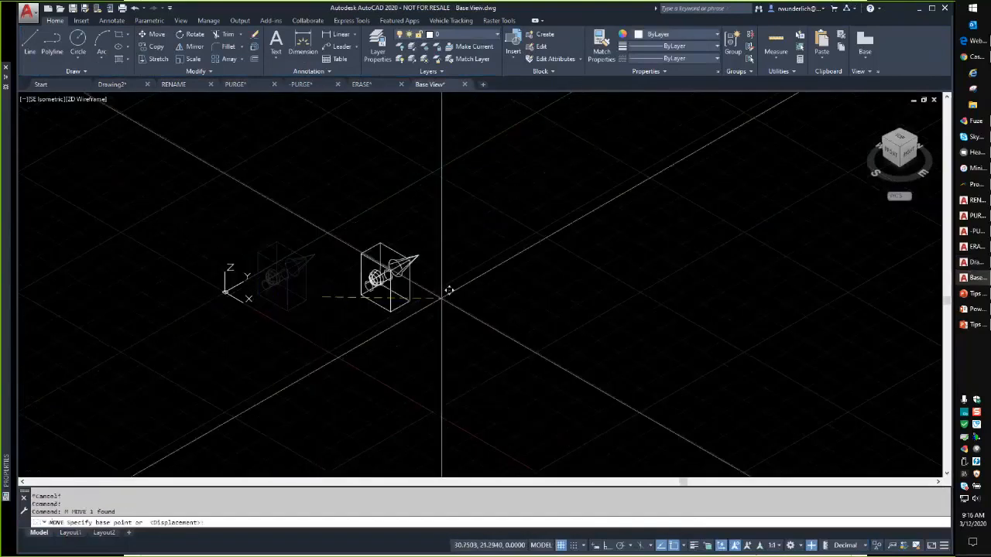
left_click(641, 258)
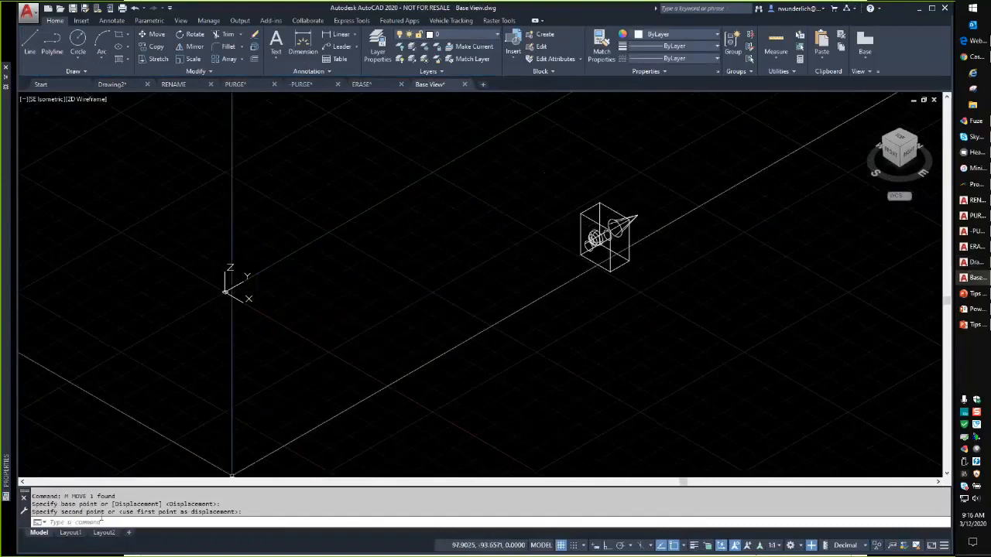
In Layout1 of Base View, turn automatic view updating off and back on, and update all drawing views.
left_click(70, 533)
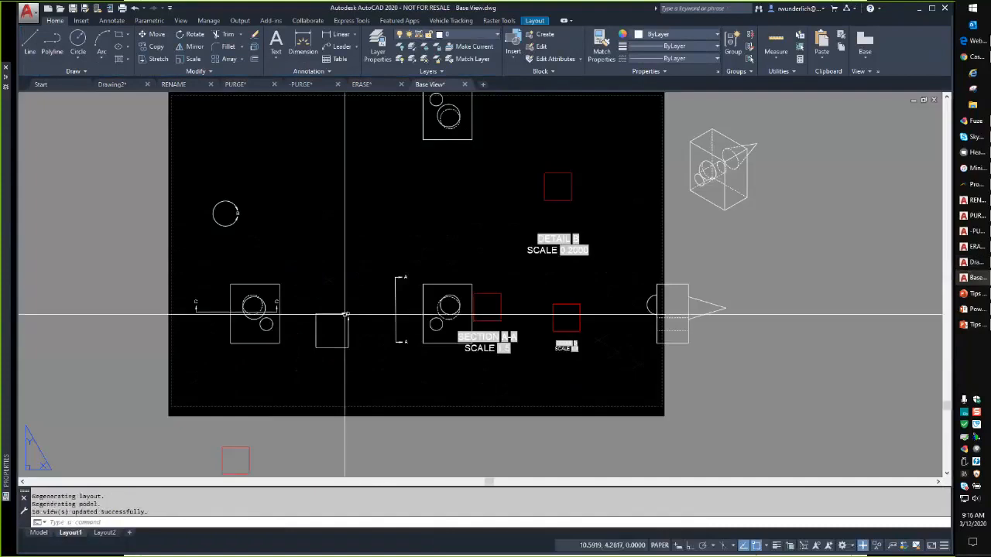
middle_click_drag(345, 315, 303, 347)
scroll(360, 309, "down", 2)
scroll(342, 315, "up", 2)
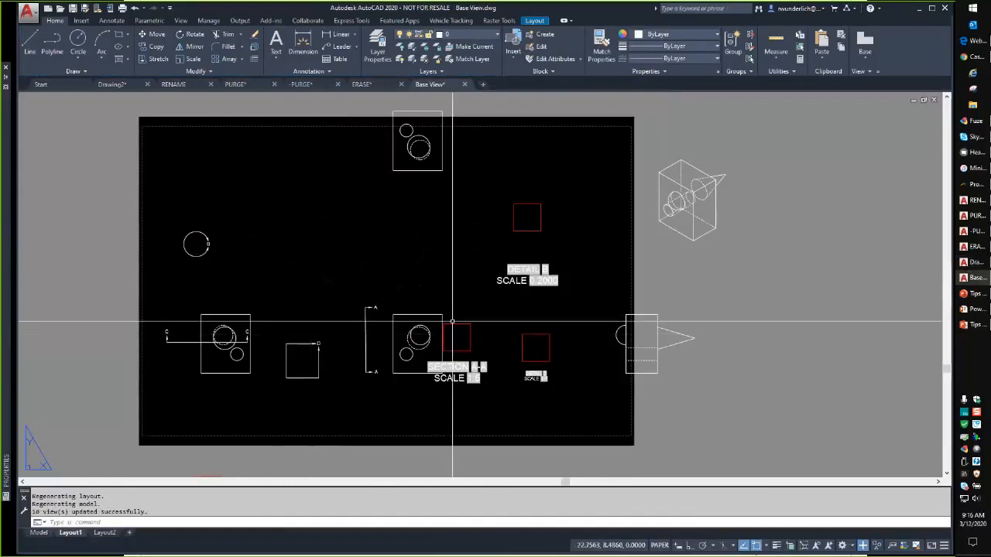
left_click(535, 21)
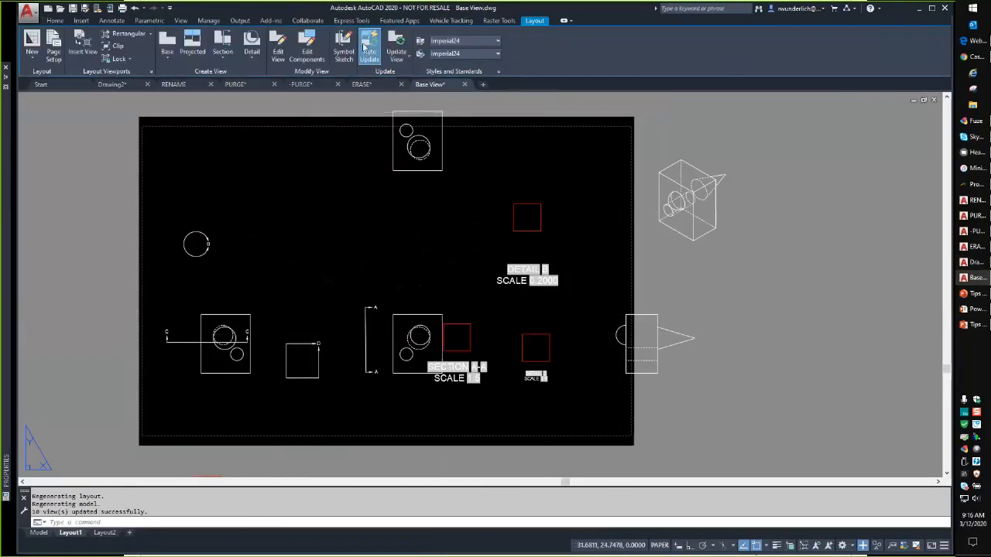
left_click(367, 48)
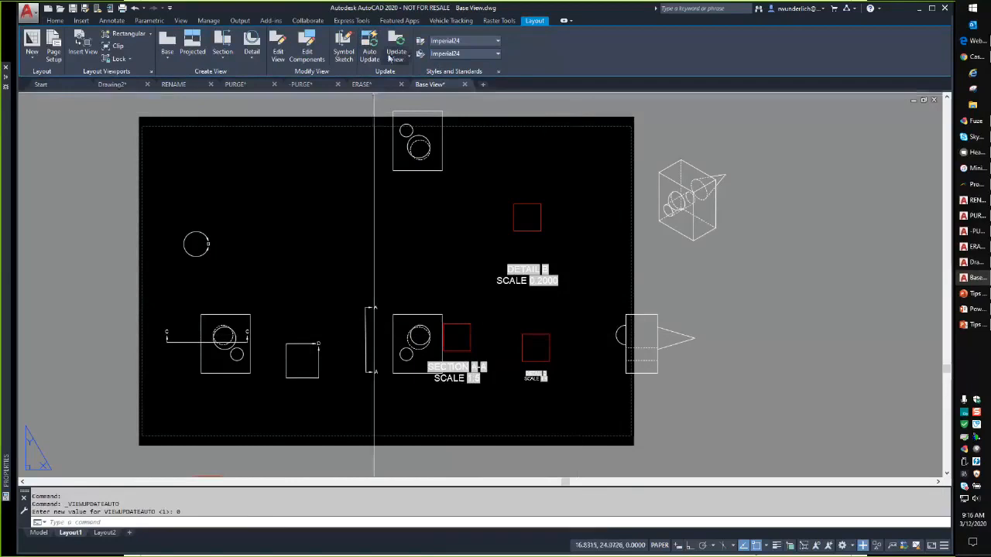
left_click(369, 48)
left_click(397, 53)
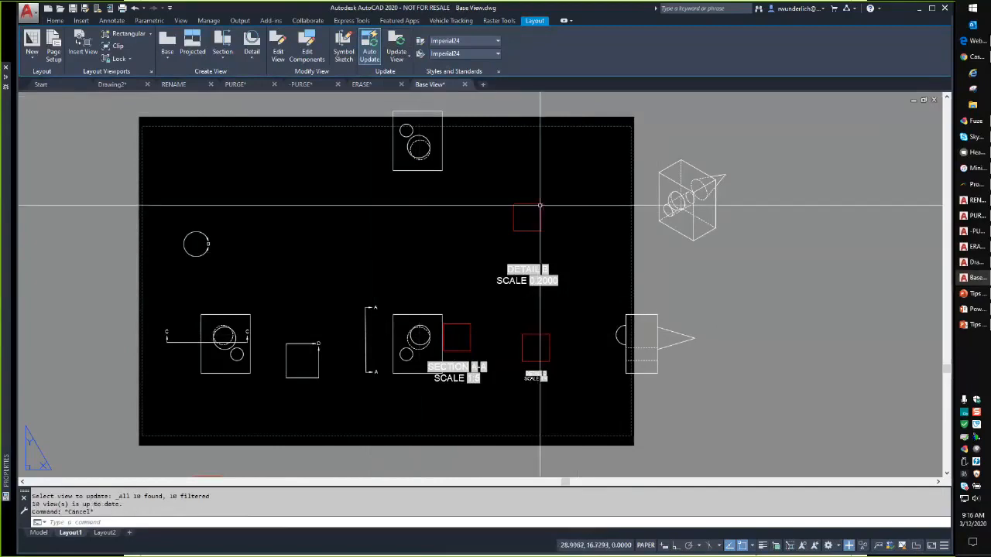
Select the Detail B view, compare the whole layout with Drawing2's layout, and return to the Base View drawing.
left_click(537, 208)
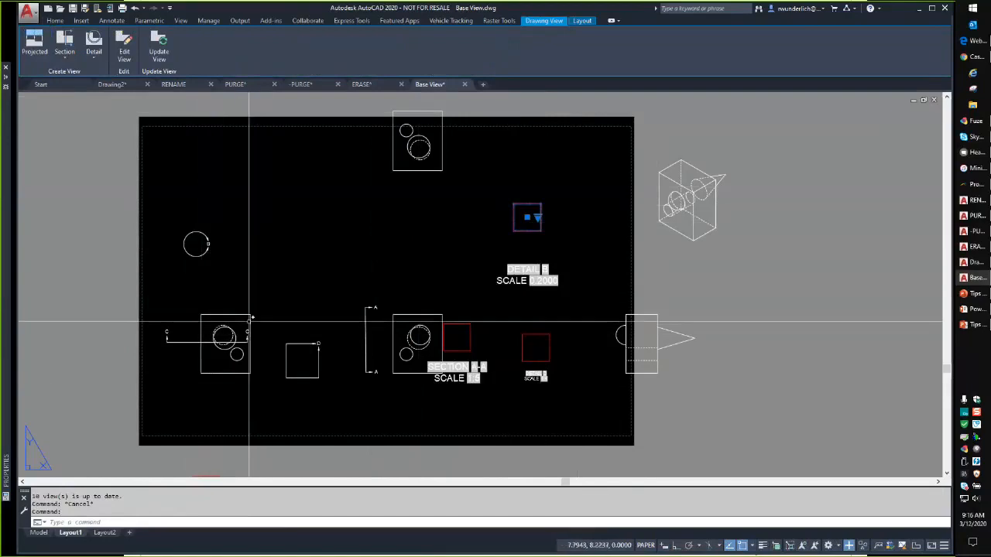
scroll(163, 403, "down", 3)
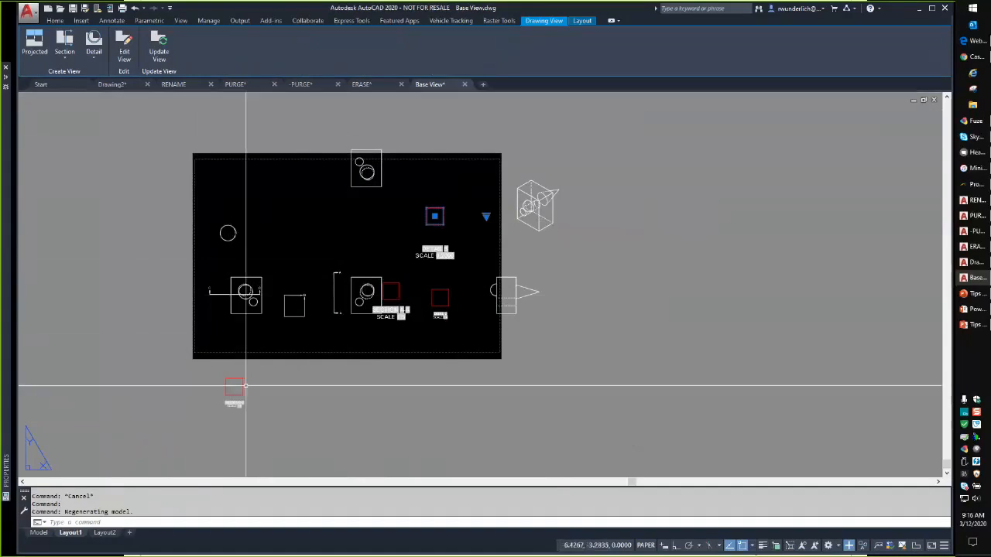
left_click(112, 84)
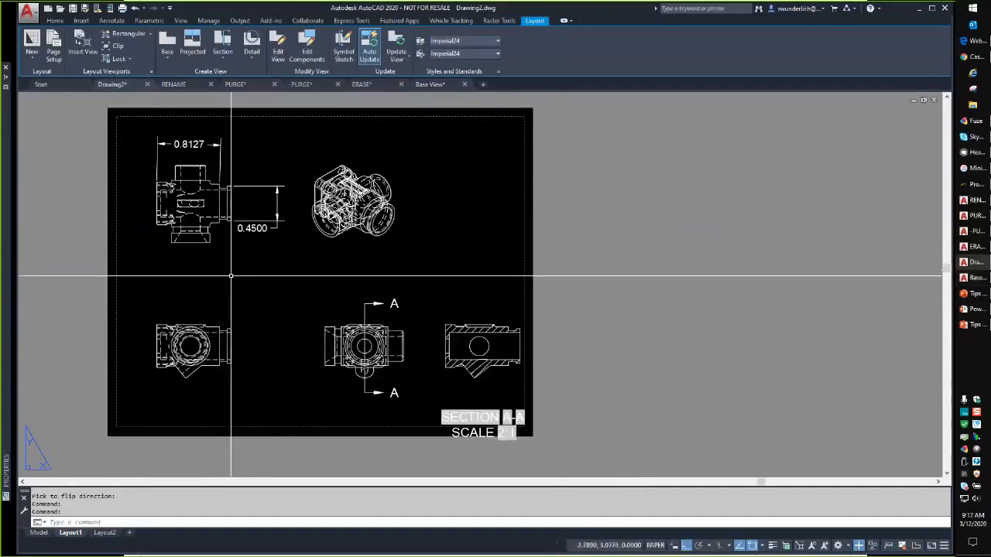
mouse_move(42, 535)
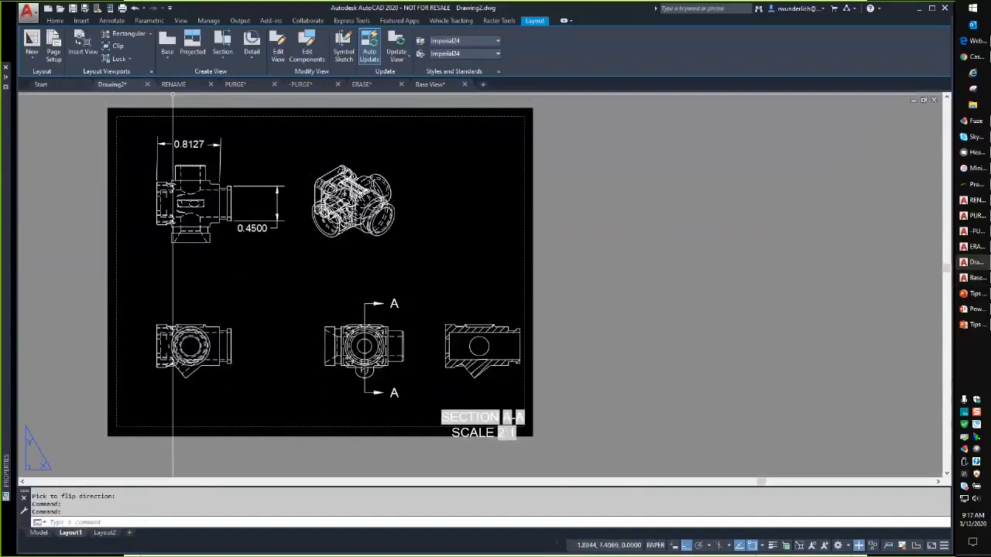
left_click(445, 86)
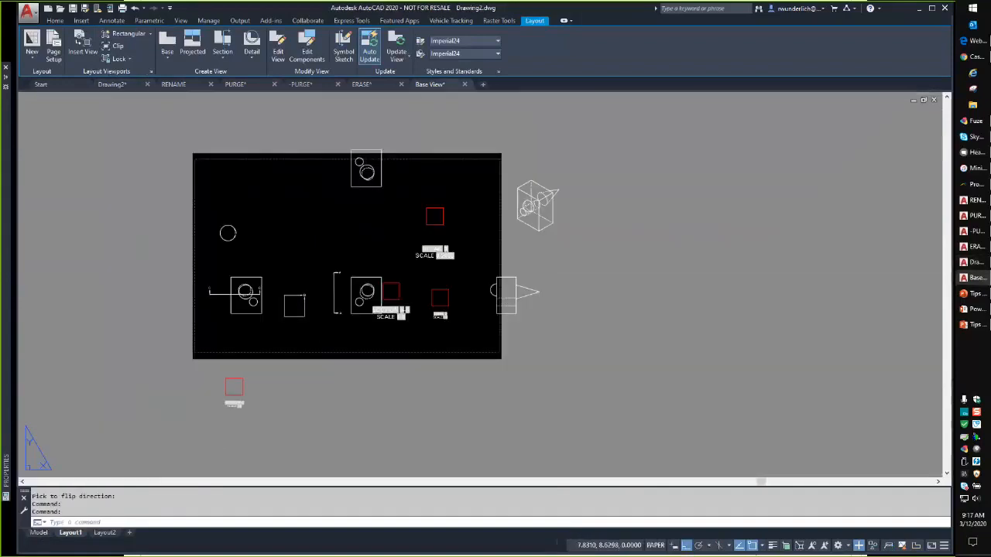
View the model space of Base View, switch to the Tips and Tricks PowerPoint slide show and go through to the RENAME slides.
left_click(39, 533)
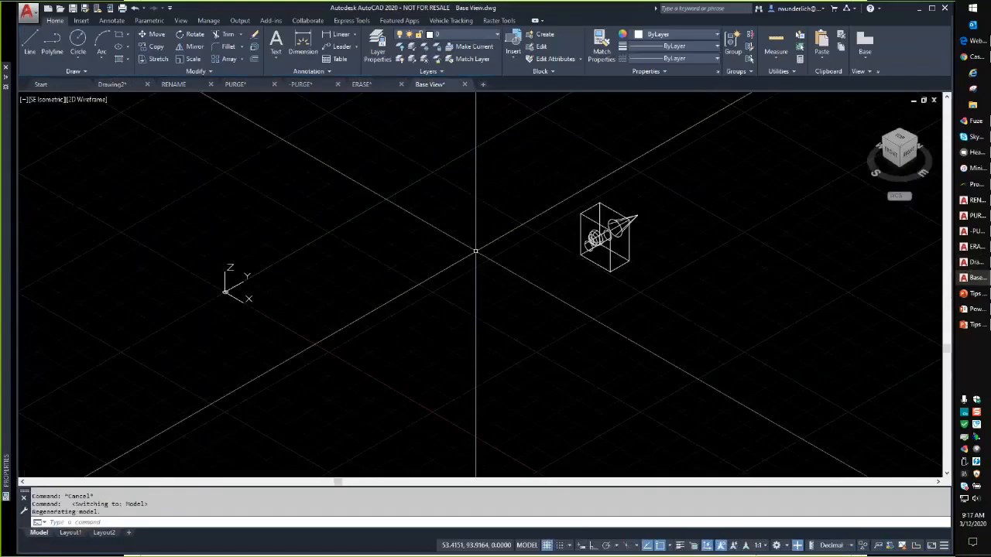
scroll(608, 223, "up", 2)
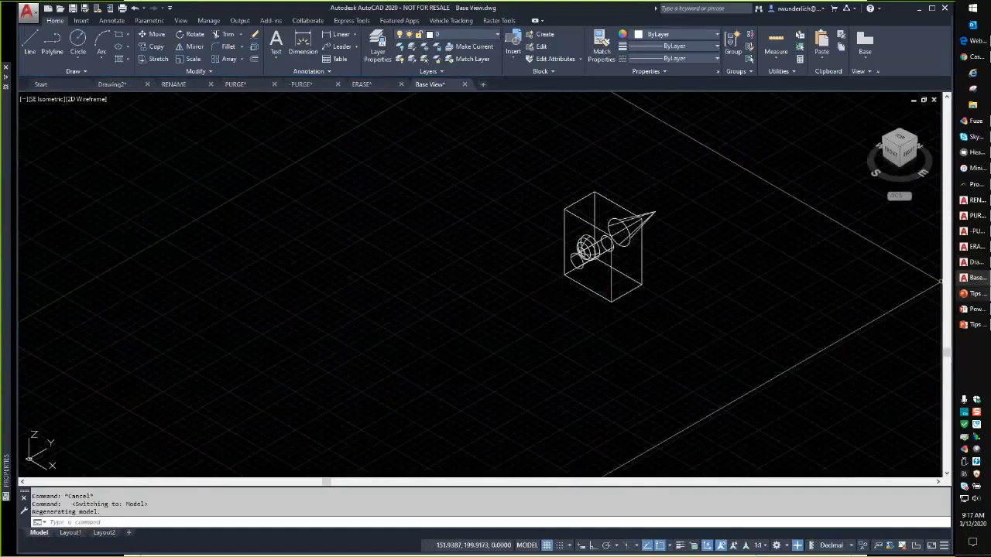
mouse_move(976, 301)
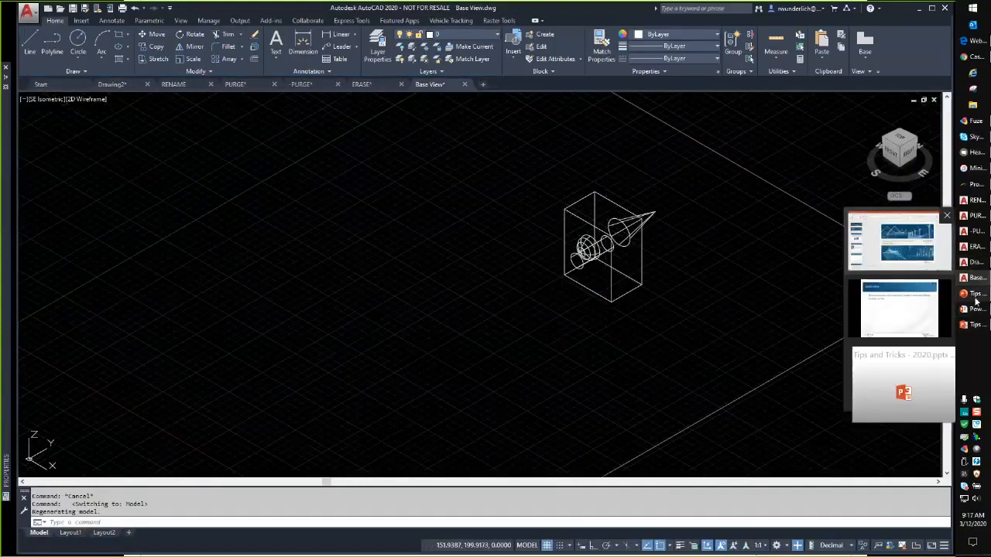
left_click(898, 241)
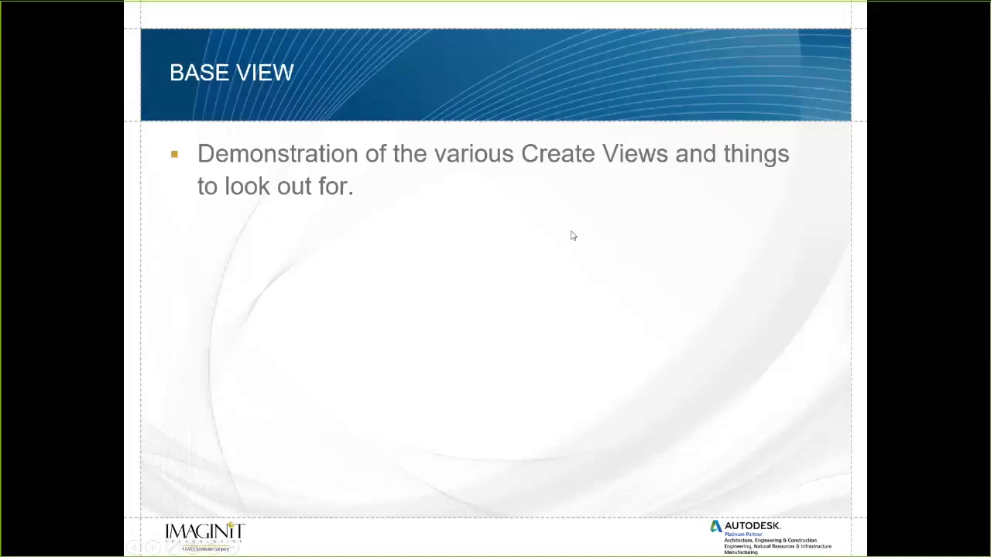
left_click(586, 230)
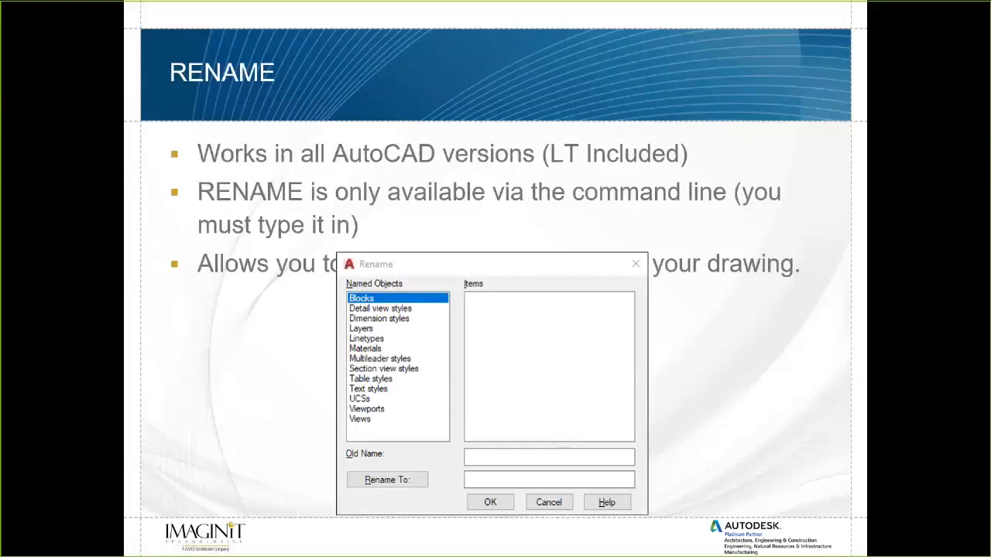
left_click(448, 274)
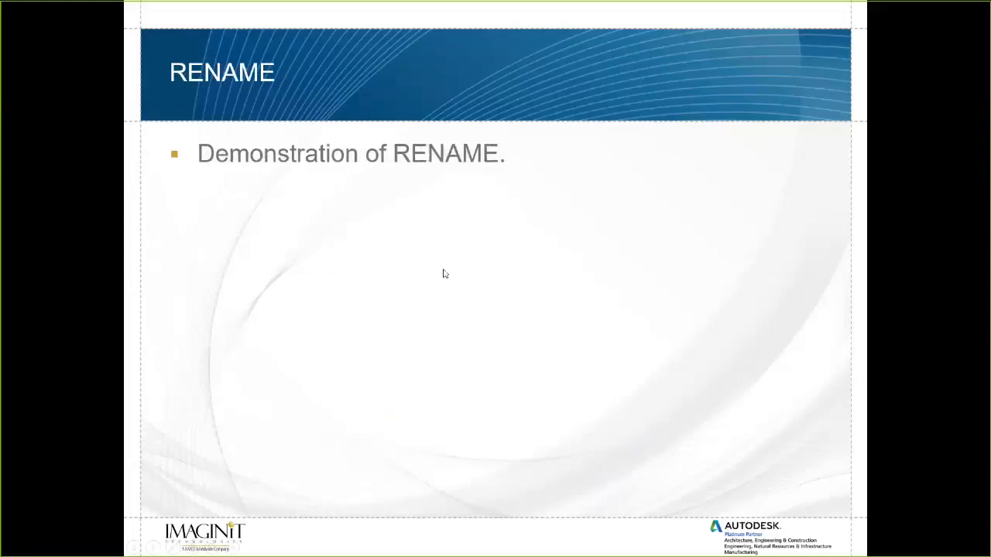
left_click(322, 386)
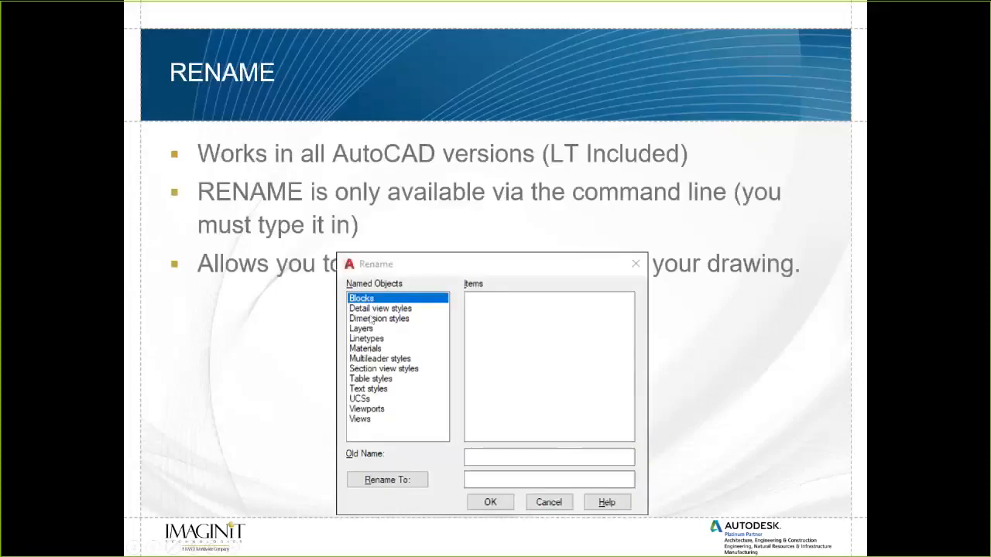
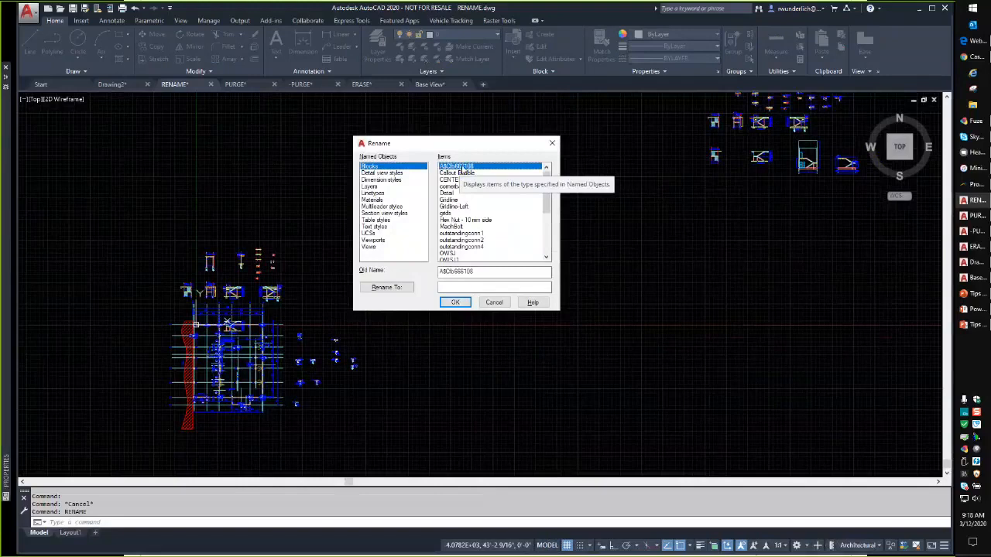
Rename the first block in the list, whose name starts with A$C, as Some Inserted data and apply the change.
double_click(476, 272)
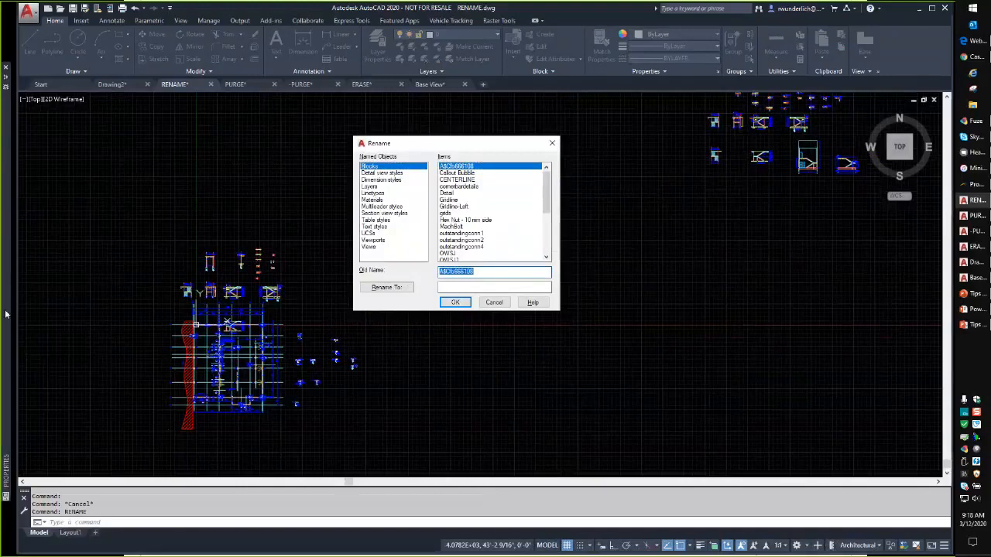
left_click(456, 287)
type("Some Ins")
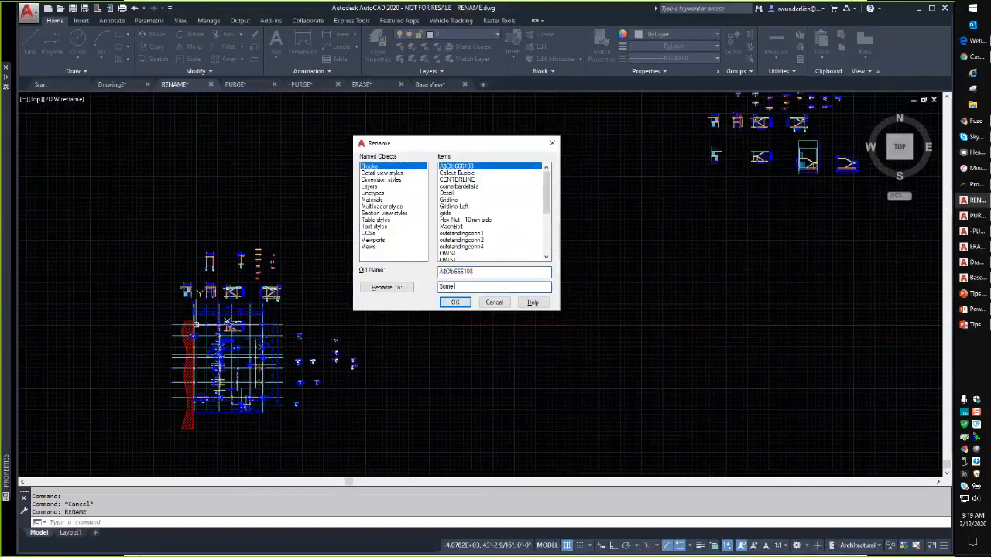
type("erted data")
left_click(455, 302)
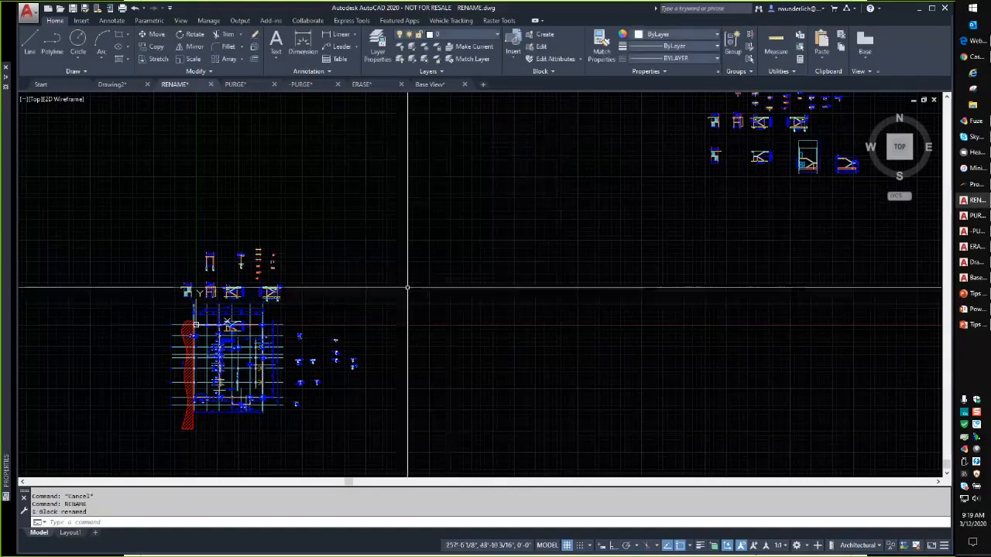
Reopen the Rename dialog and find Some Inserted data in the list of blocks.
key("Return")
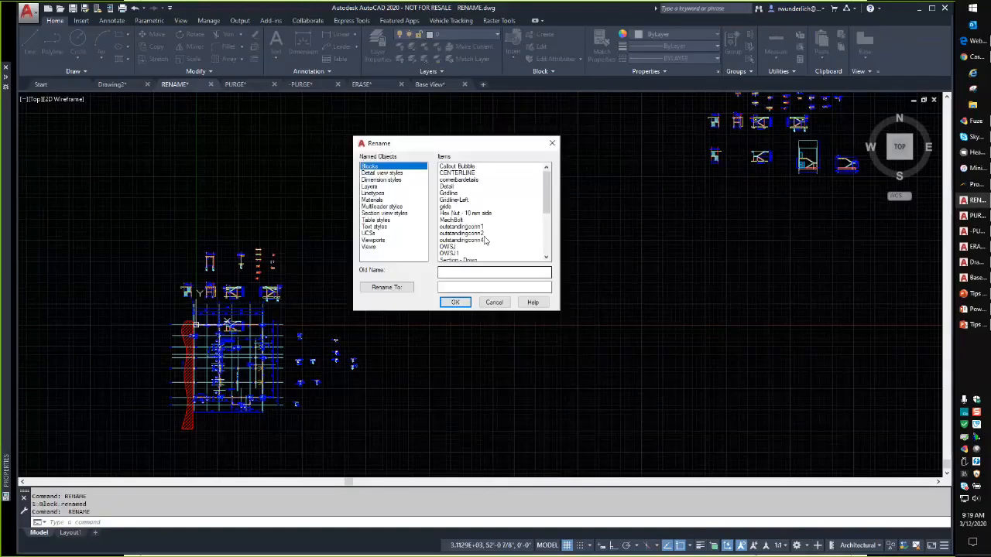
left_click(465, 179)
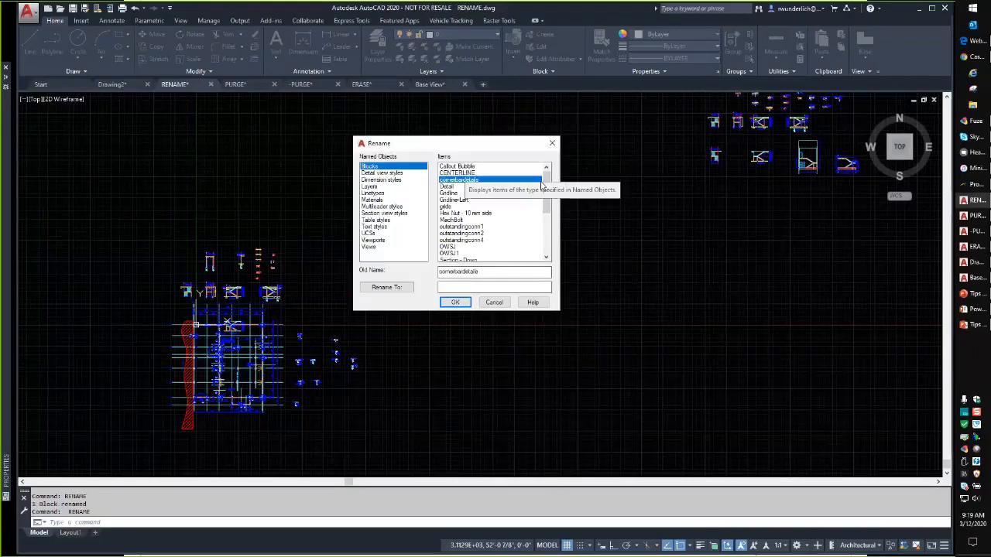
scroll(476, 205, "down", 5)
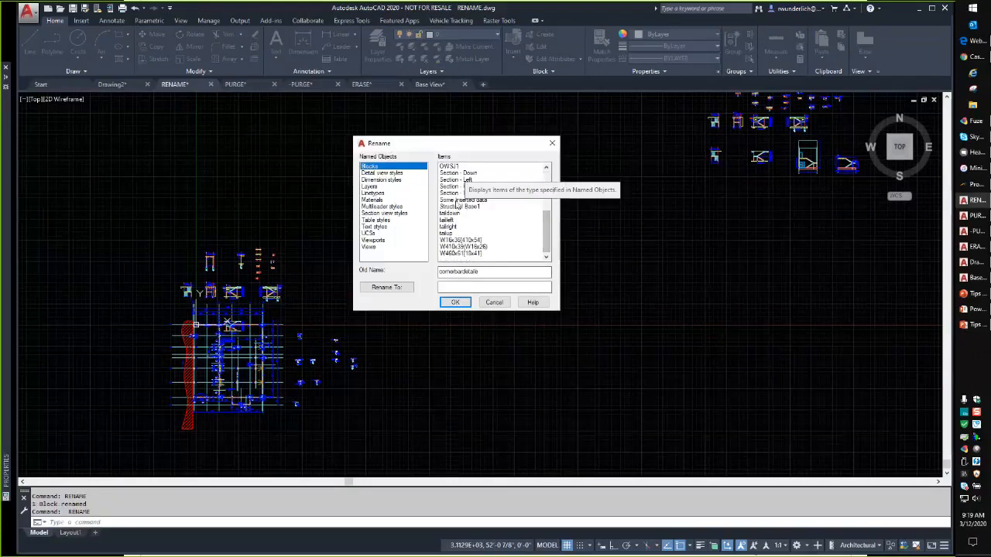
left_click(459, 199)
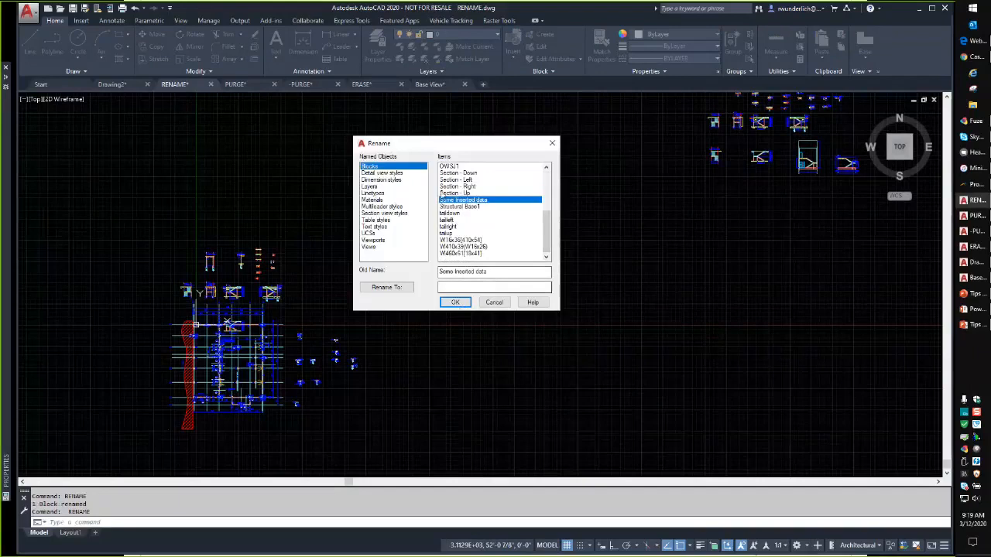
Rename the layer 1_Arch_Plan_Dim as 1_Arch_Plan_Dim-old within the Rename dialog and check its entry in the layer list.
left_click(384, 173)
left_click(385, 180)
left_click(379, 187)
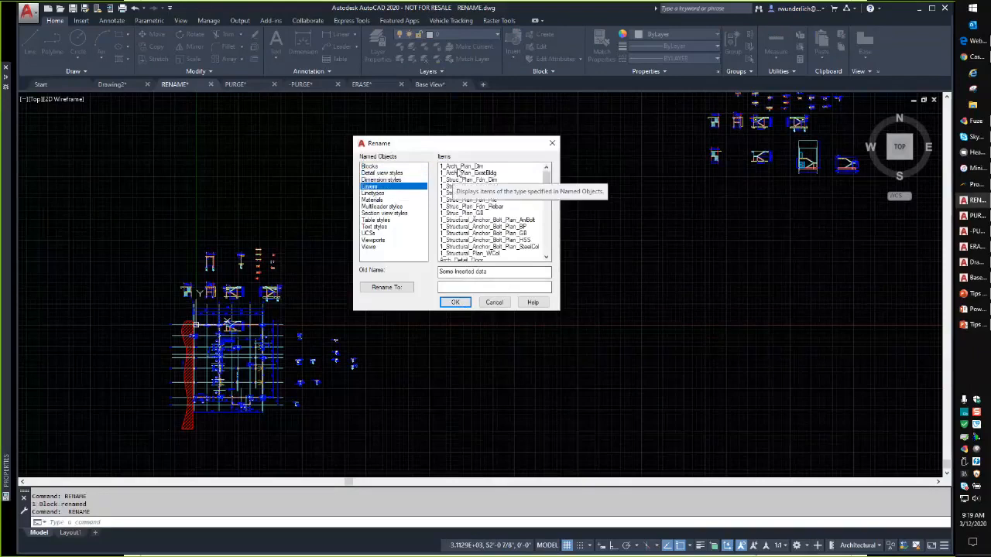
left_click(458, 167)
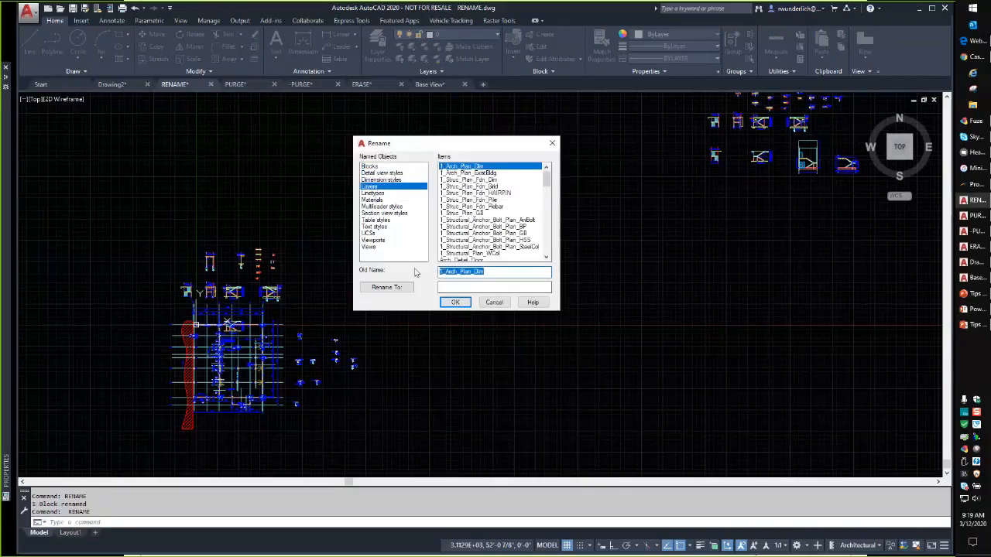
left_click(487, 288)
type("1_Arch_Plan_Dim")
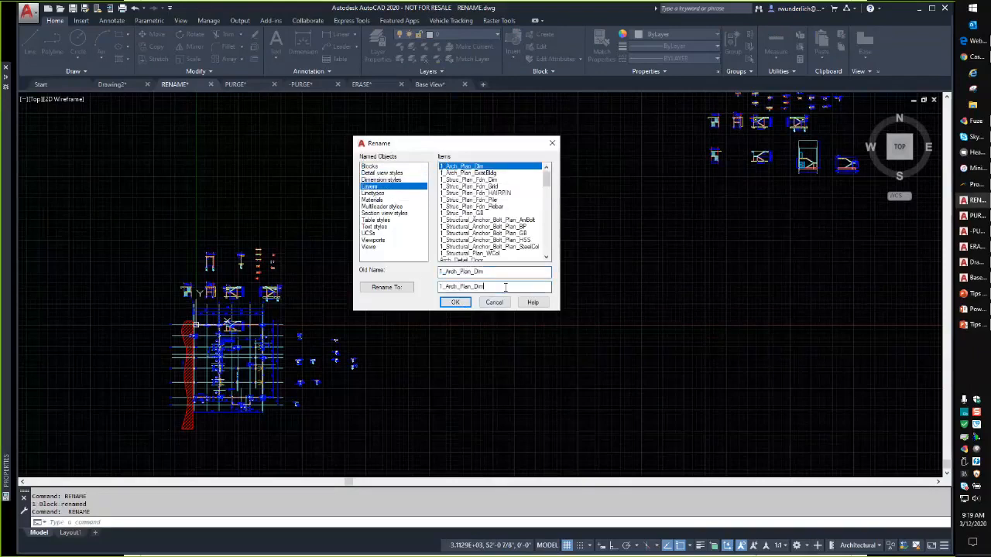
type("-old")
left_click(395, 287)
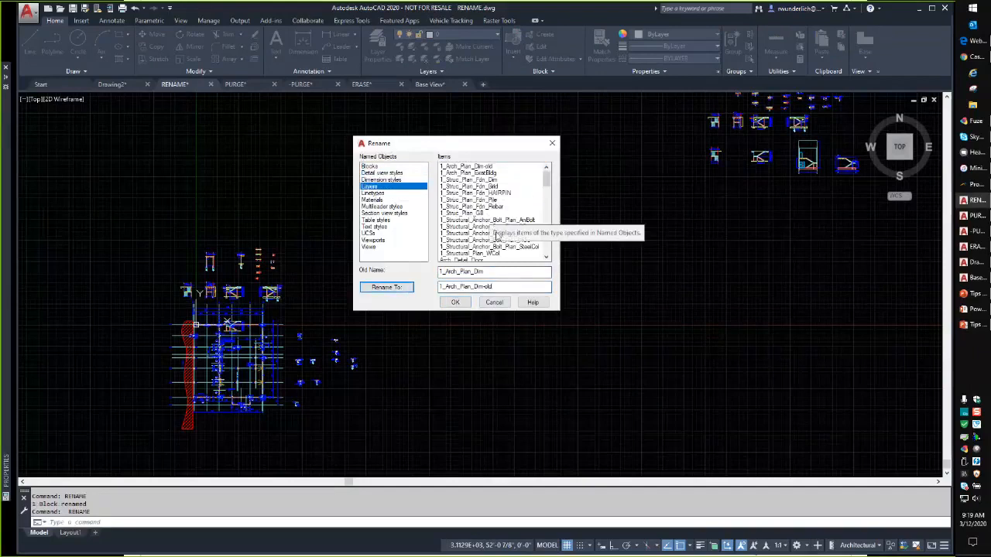
left_click(480, 166)
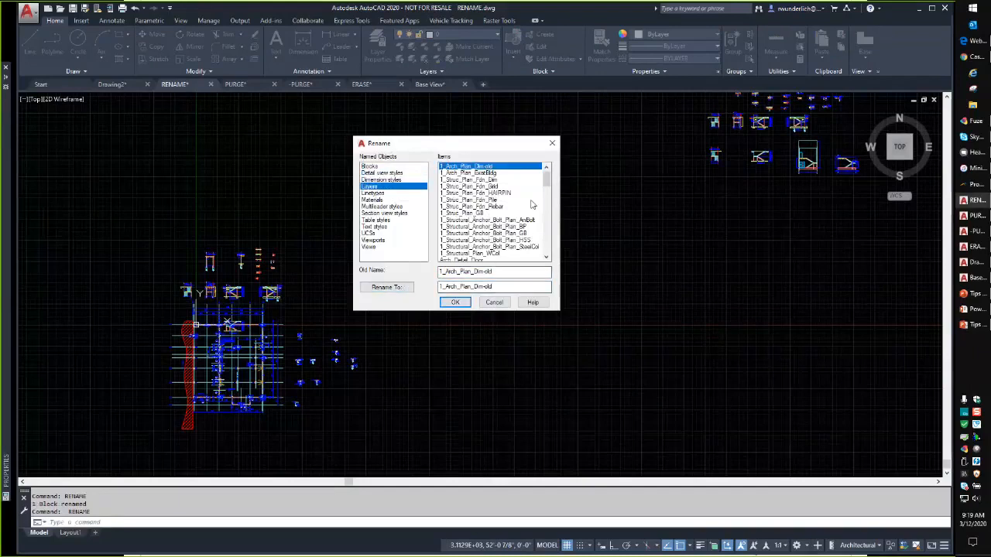
View the renameable linetypes and rename the material Some non-standard material as White Paint within the Rename dialog.
left_click(375, 193)
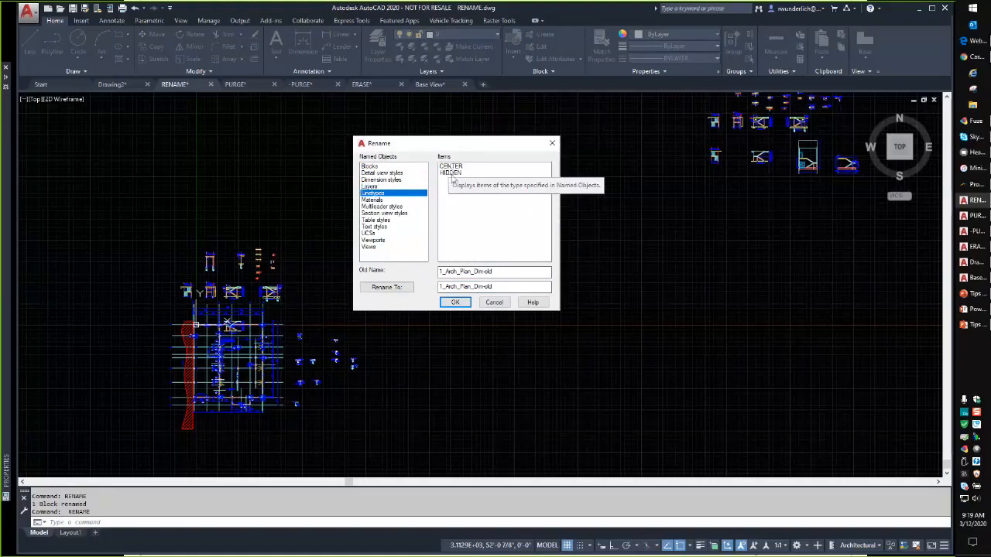
left_click(373, 200)
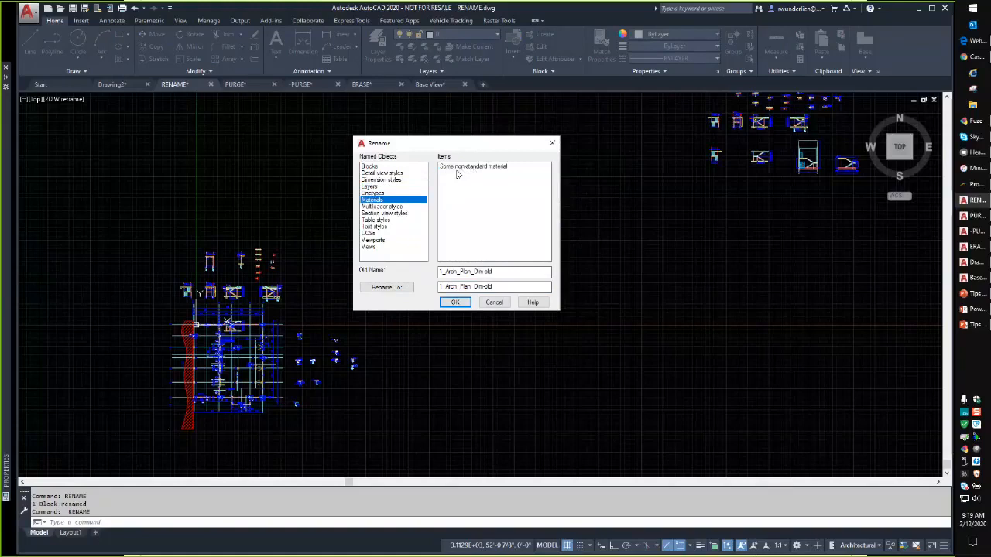
left_click(460, 168)
left_click_drag(499, 287, 428, 288)
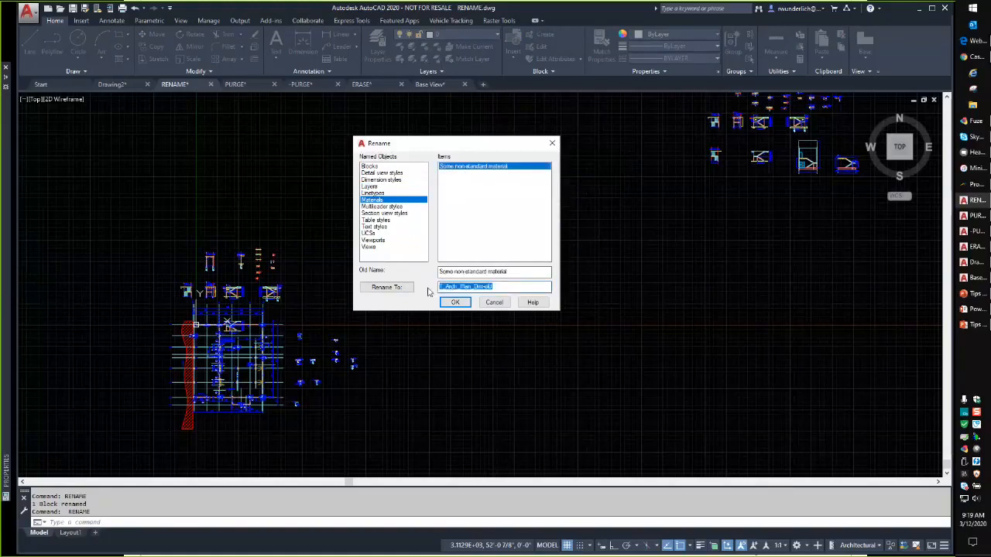
type("White Paint")
left_click(403, 289)
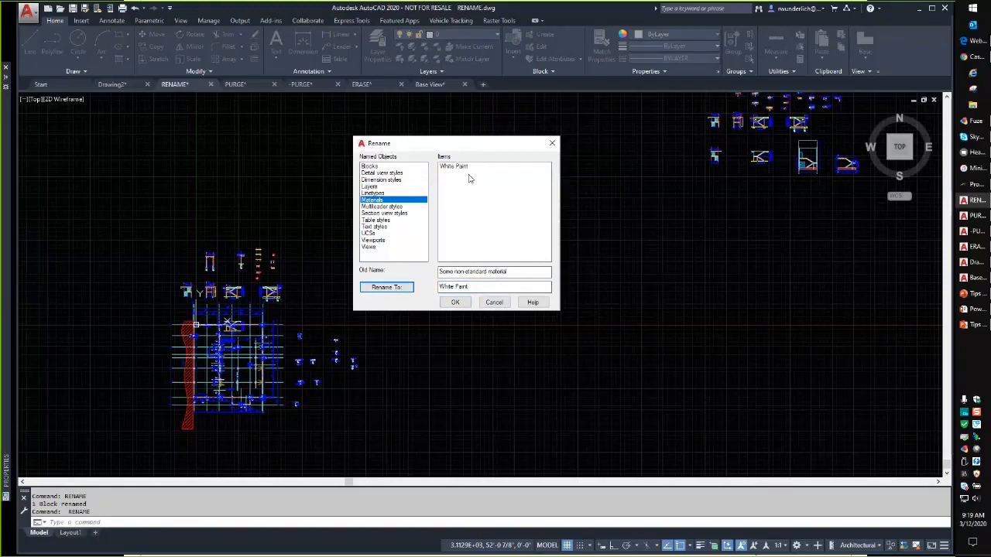
Check the multileader, section view, table and text style items available for renaming, and cancel the Rename dialog.
left_click(399, 208)
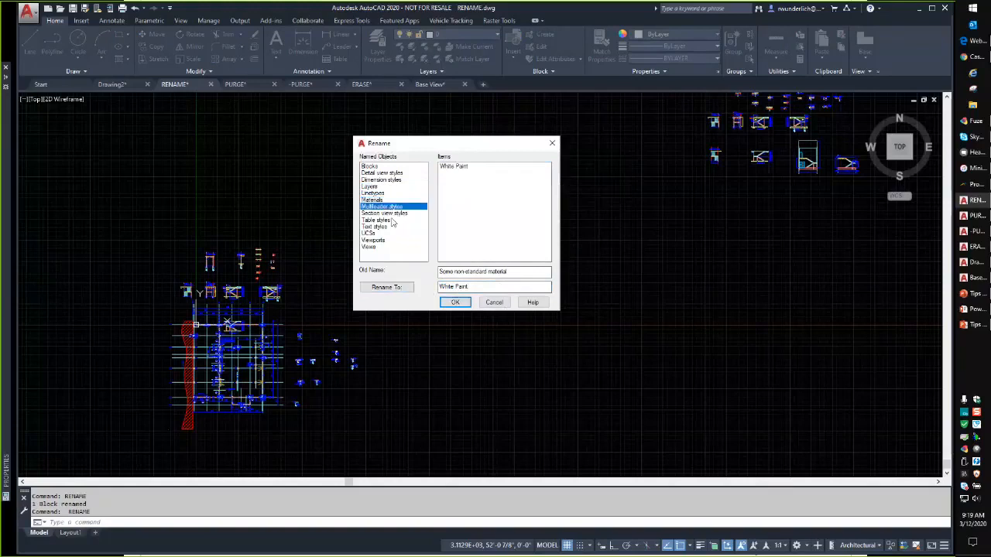
left_click(392, 213)
left_click(384, 221)
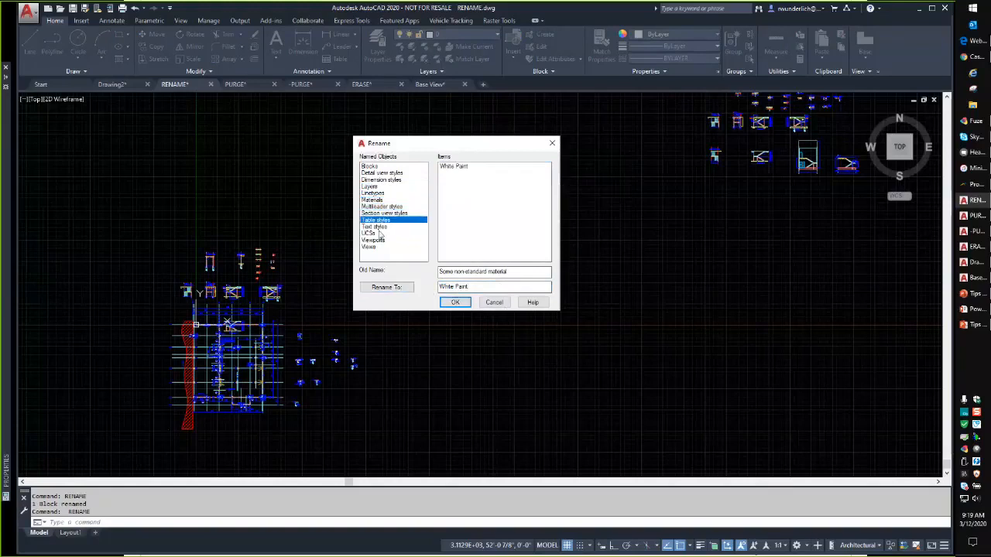
left_click(376, 226)
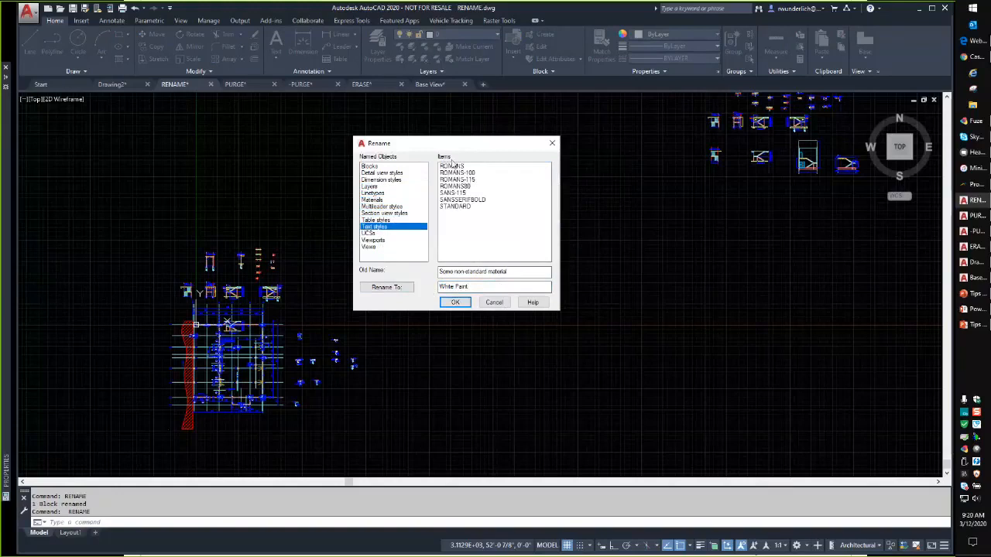
left_click(408, 220)
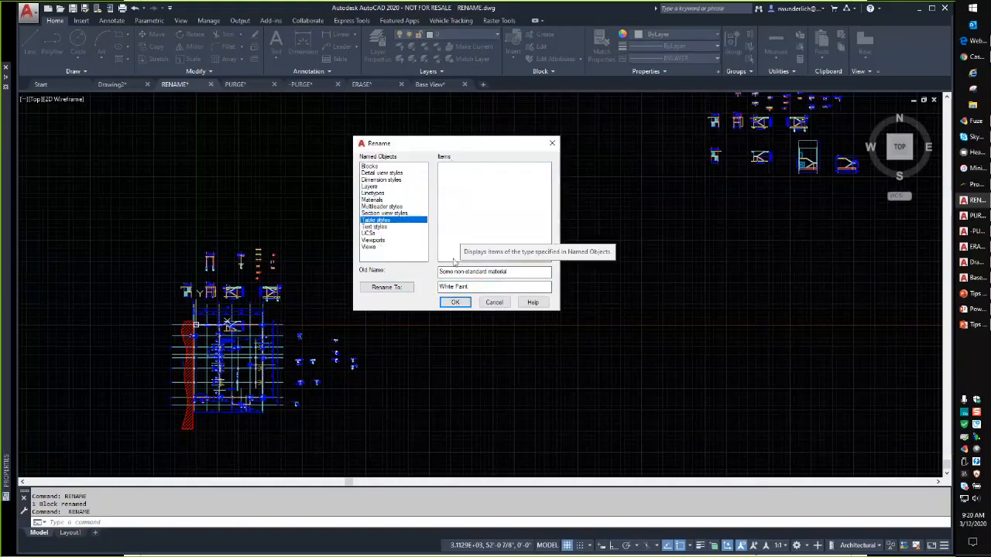
left_click(495, 303)
Create a table style named Copy of Standard based on Standard, keeping its default settings.
left_click(111, 21)
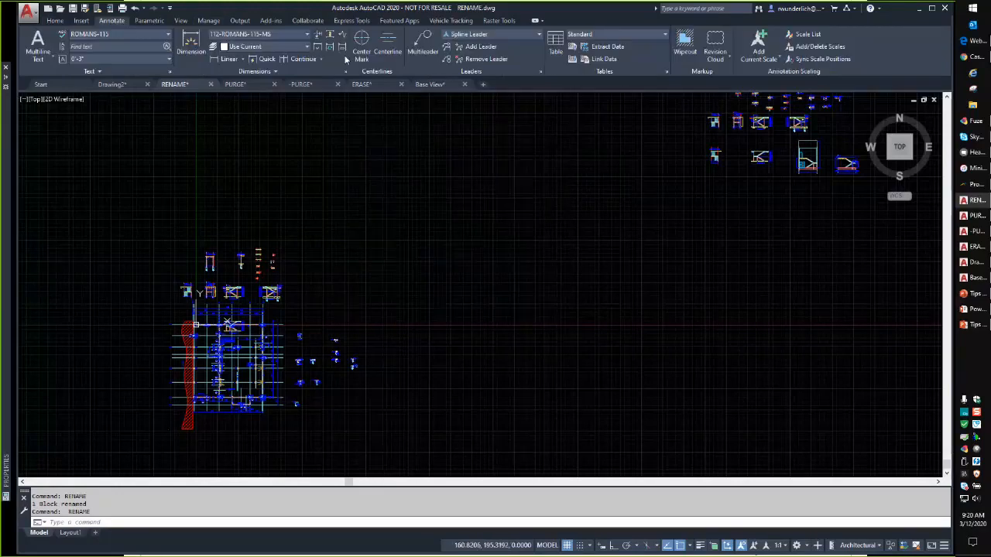
left_click(667, 71)
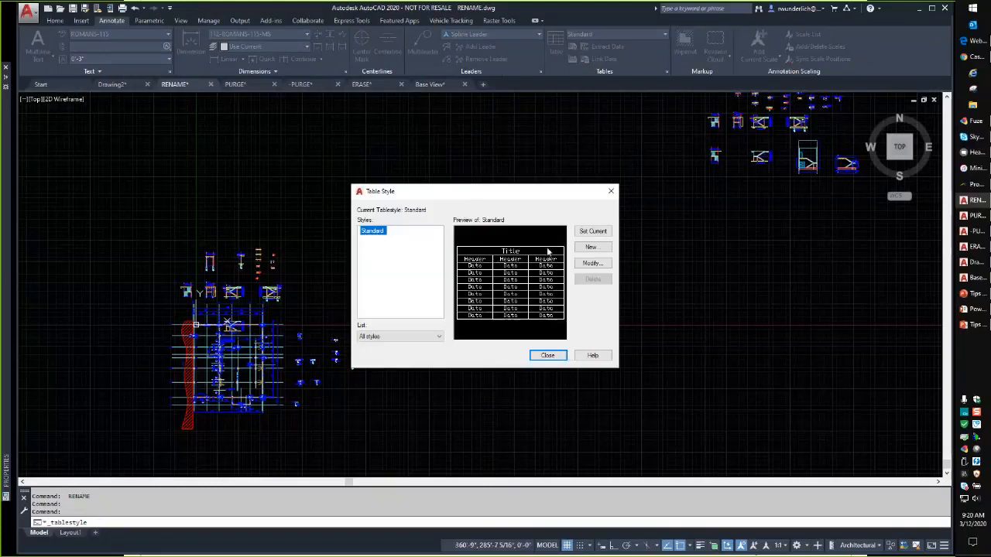
left_click(597, 249)
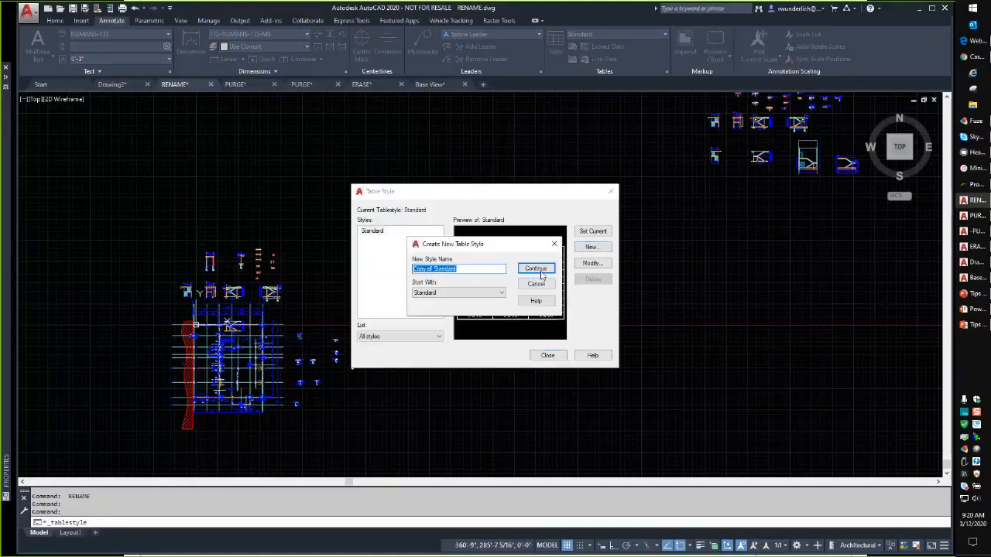
left_click(538, 277)
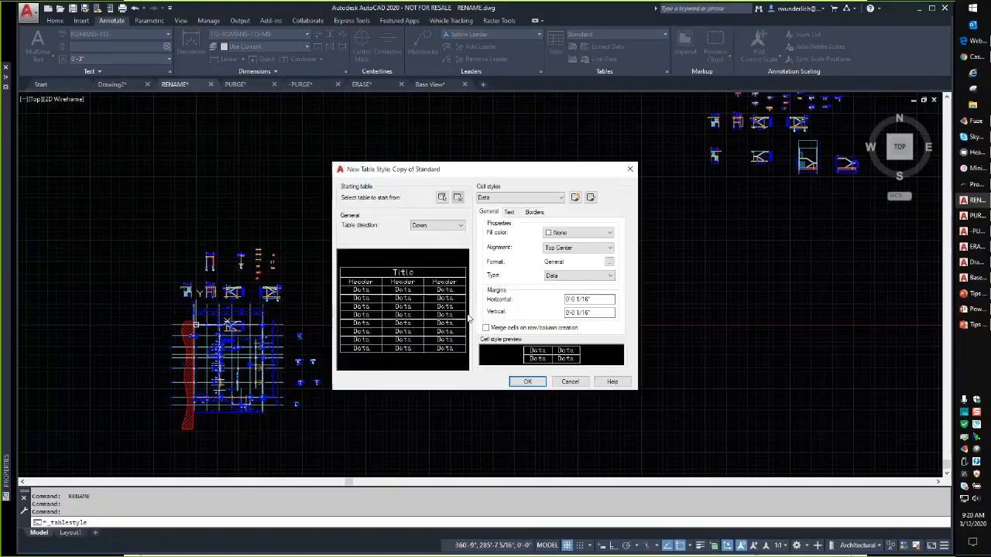
left_click(519, 380)
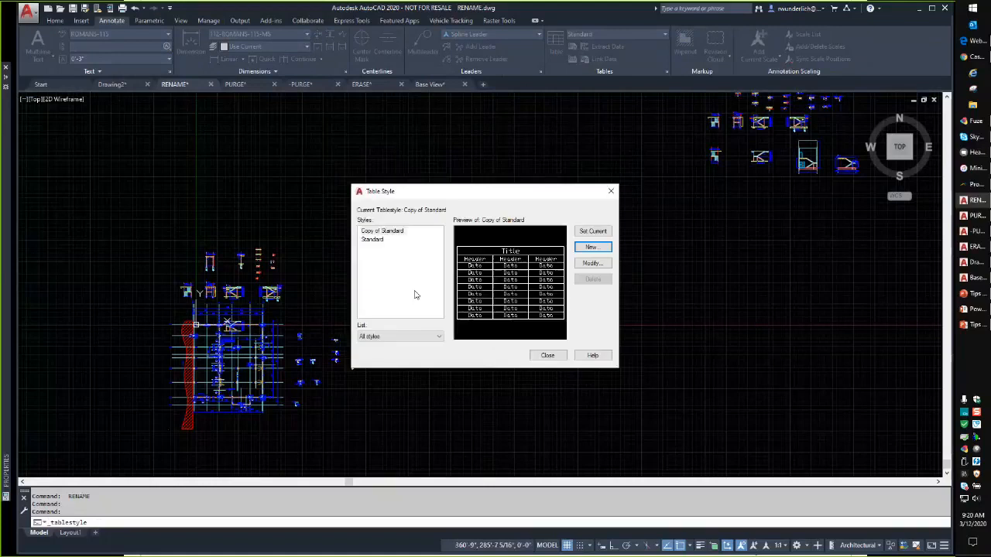
left_click(548, 356)
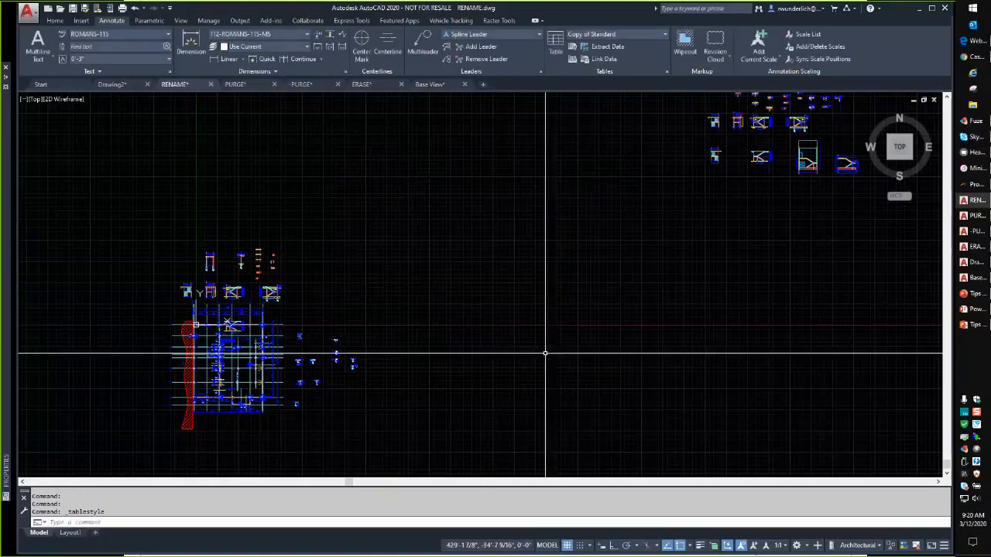
Rename the table style Copy of Standard as Actual Tables for use and check its entry in the Table Style dialog.
type("rename")
key("Return")
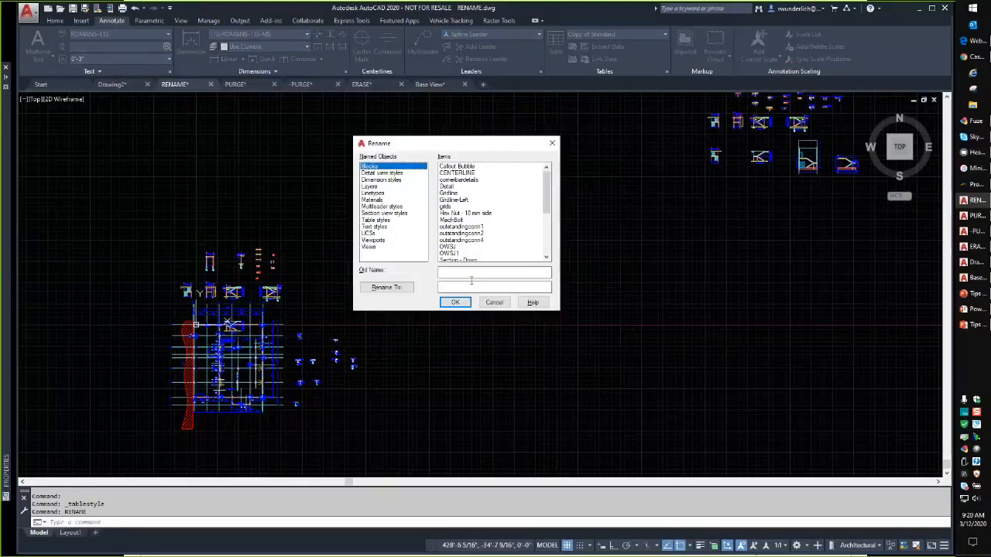
left_click(377, 221)
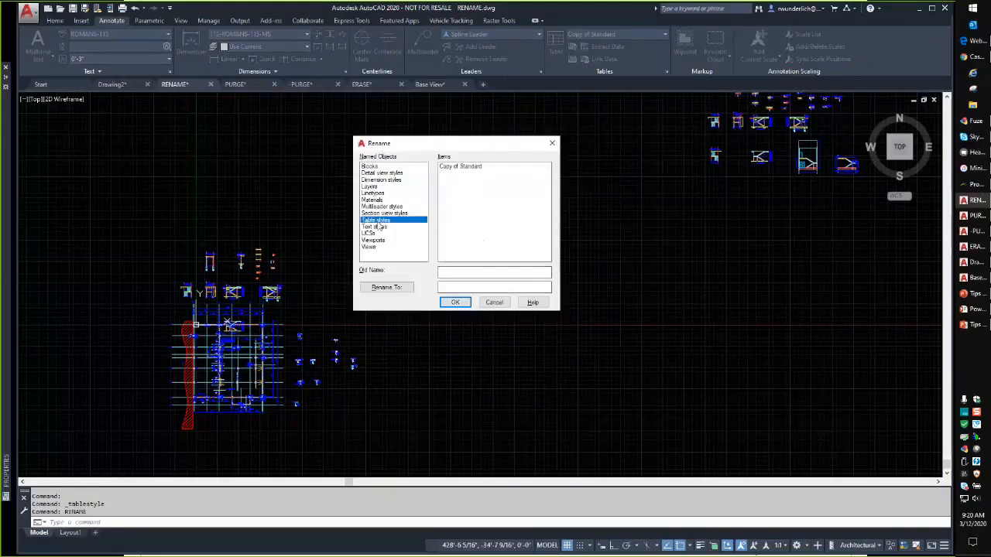
left_click(473, 170)
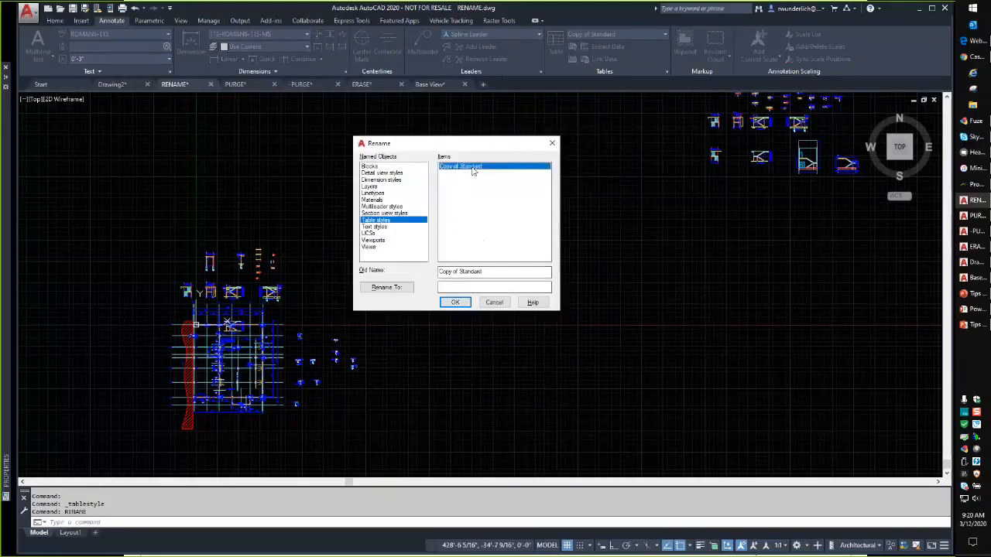
left_click(478, 288)
type("Actual ")
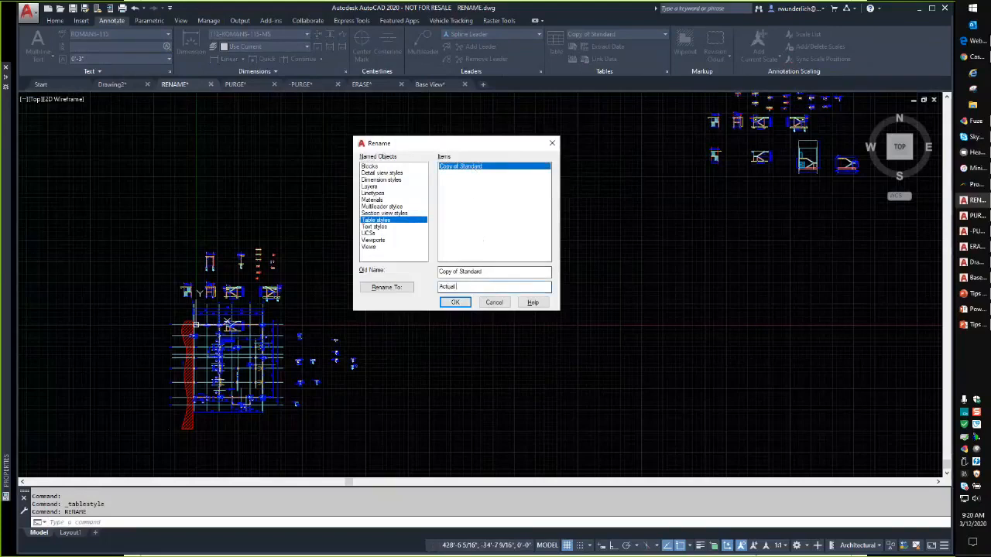
type("Tables for use")
left_click(396, 289)
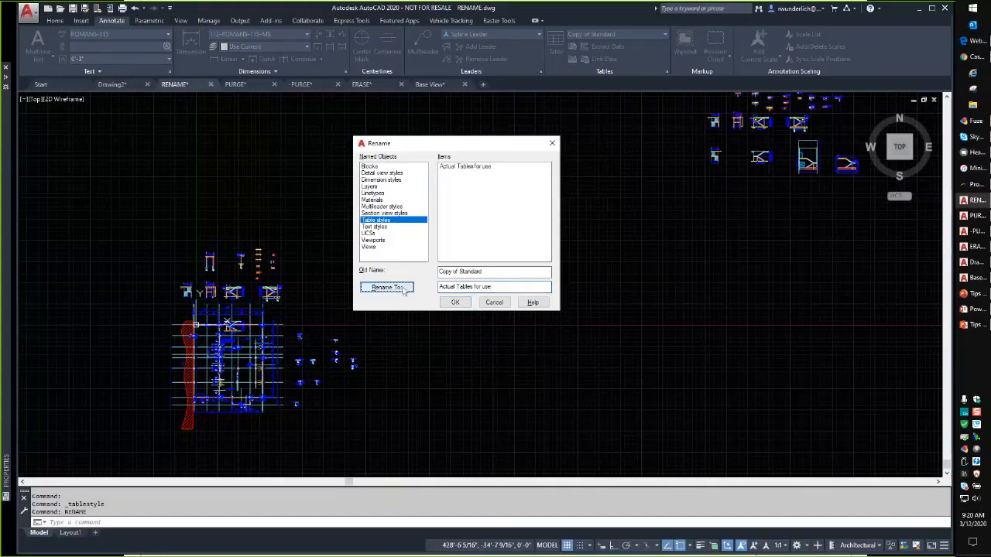
left_click(455, 302)
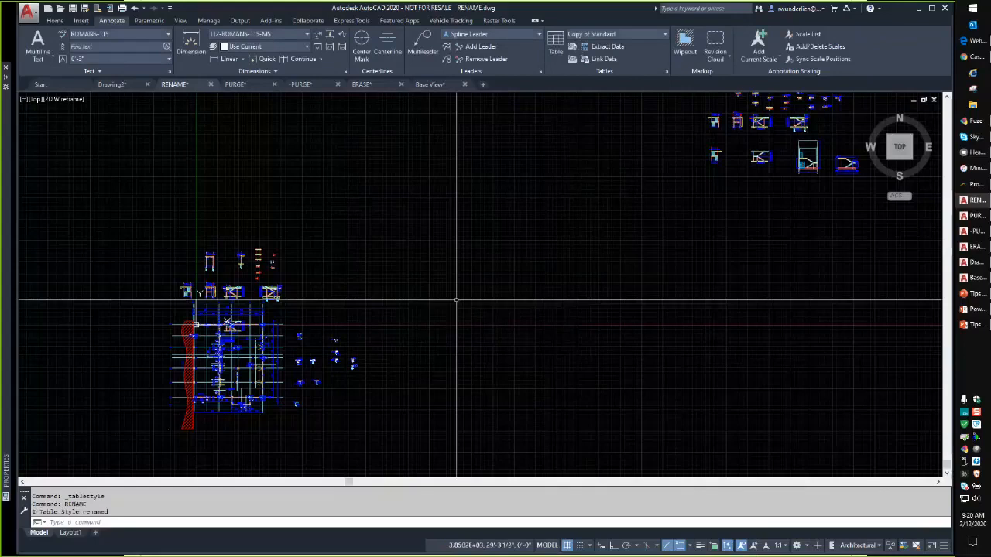
left_click(668, 71)
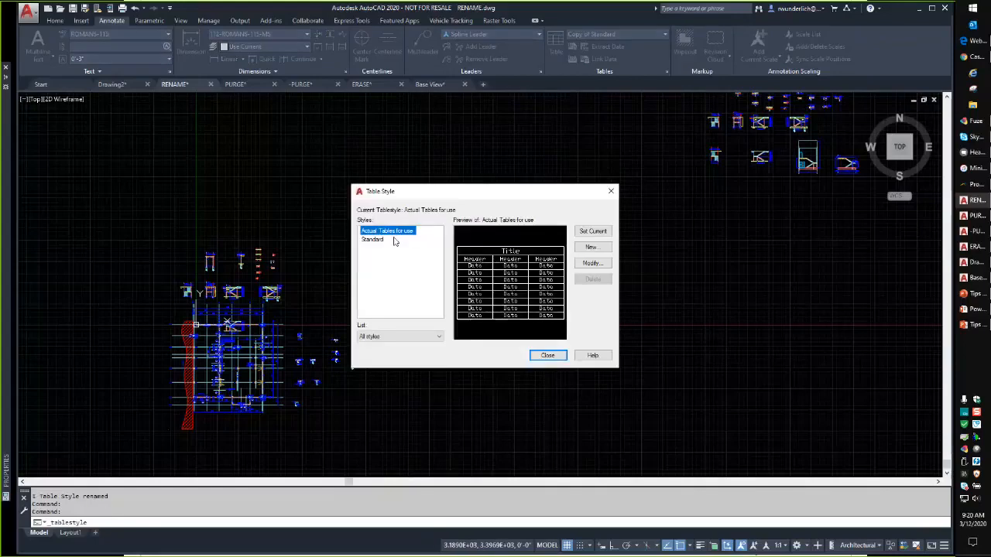
left_click(545, 357)
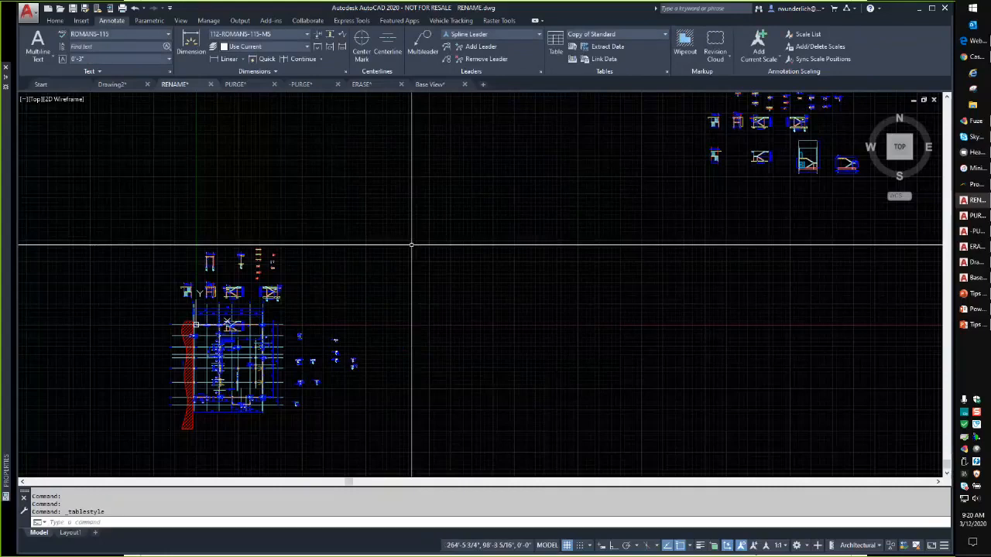
Examine the block names available for renaming in the Rename dialog, including taildown and W16x36[410x54], and cancel the dialog.
type("rename")
key("Return")
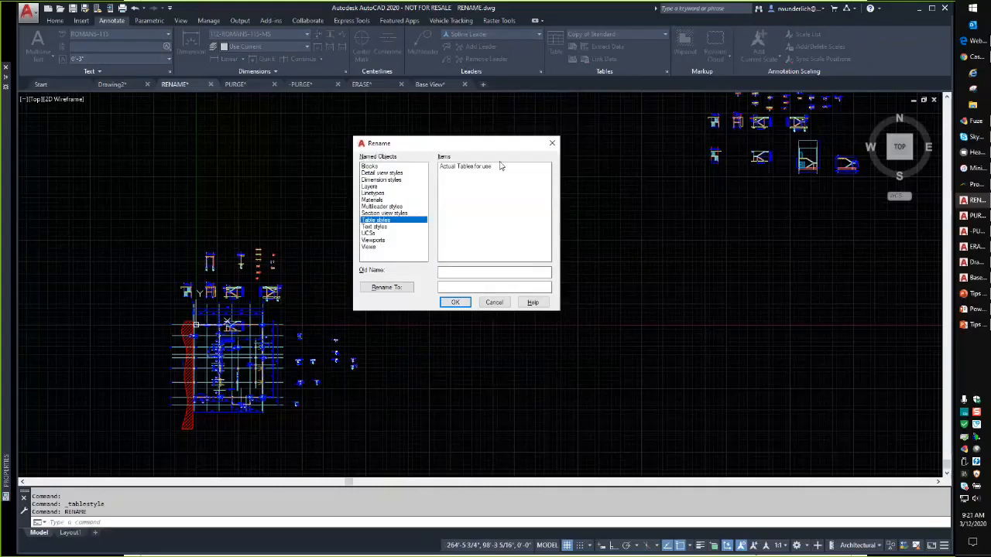
left_click_drag(404, 144, 435, 171)
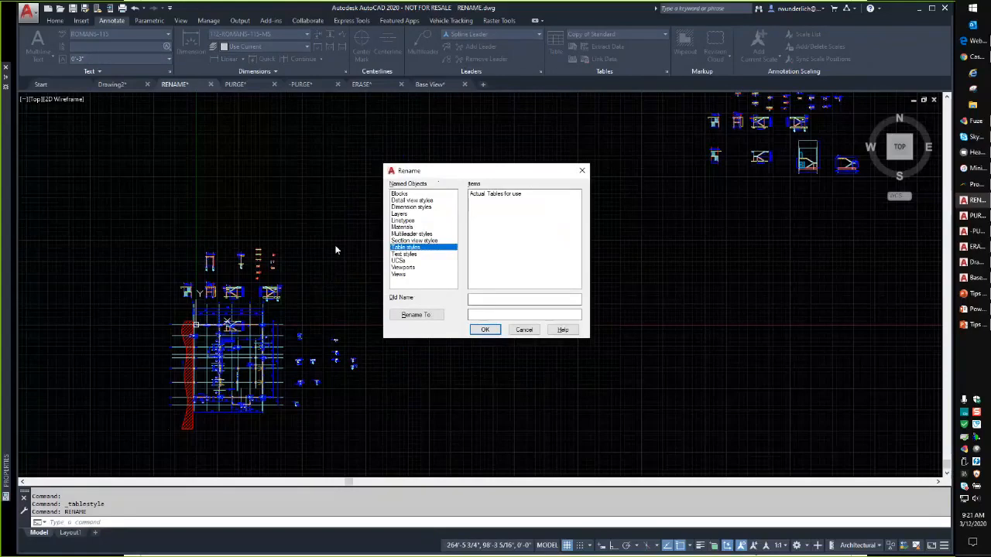
left_click(399, 194)
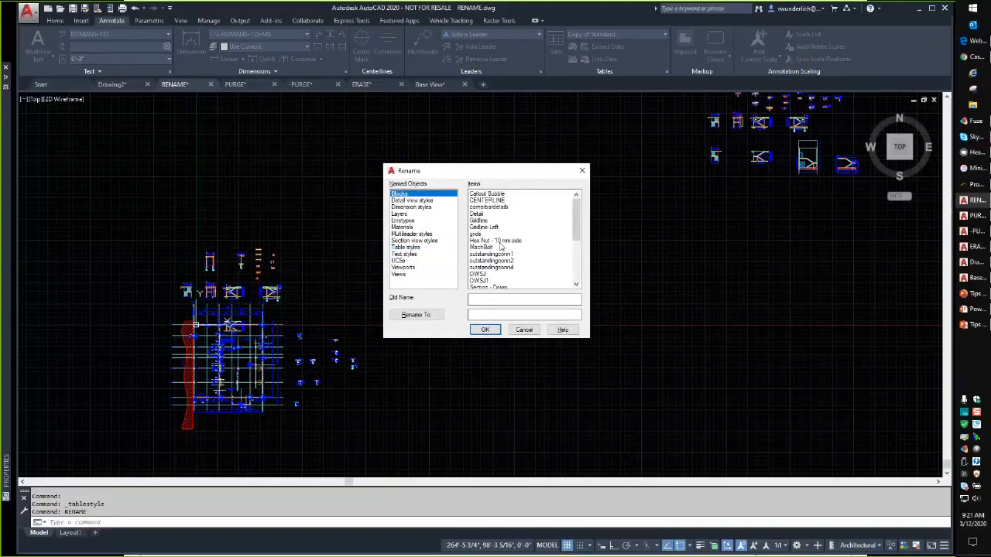
scroll(519, 262, "down", 1)
scroll(519, 261, "down", 3)
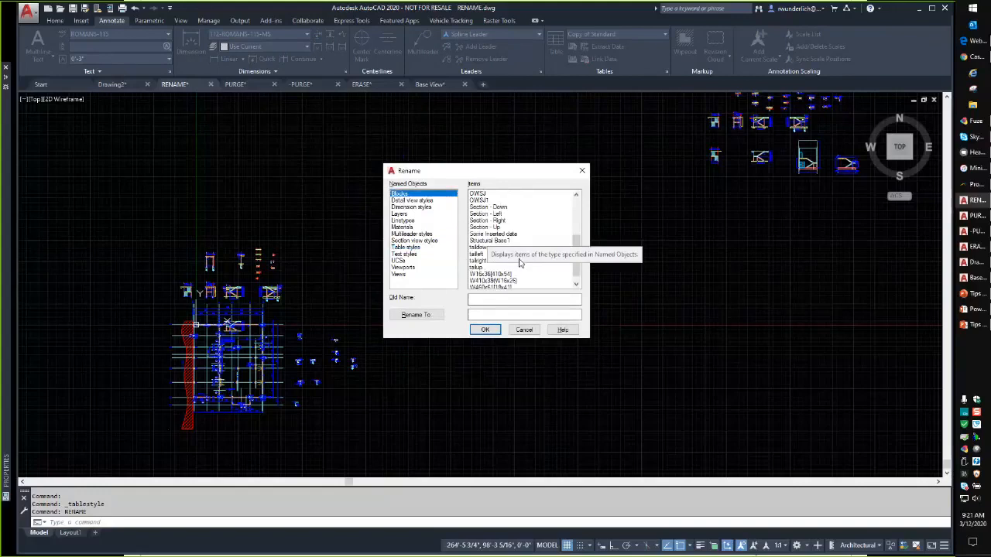
left_click(482, 249)
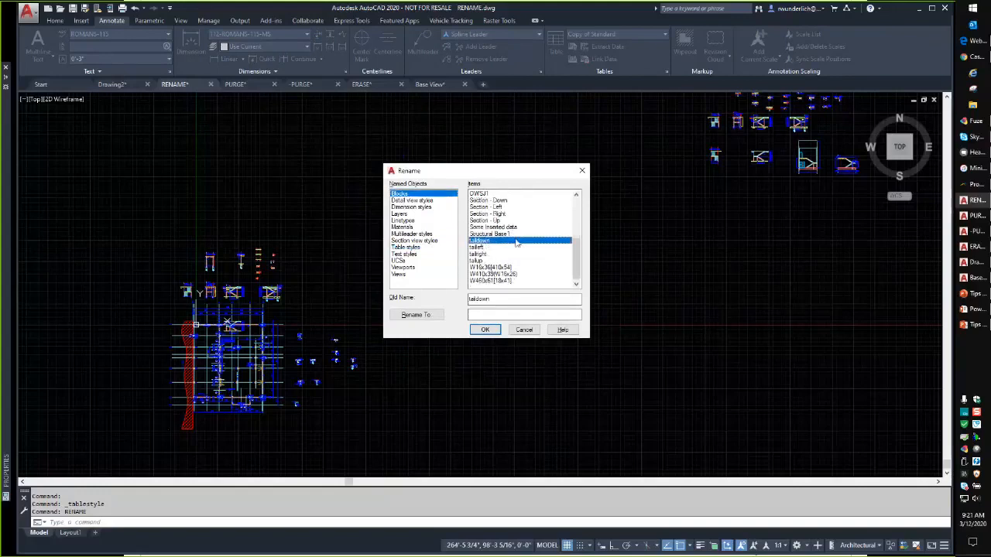
left_click(494, 267)
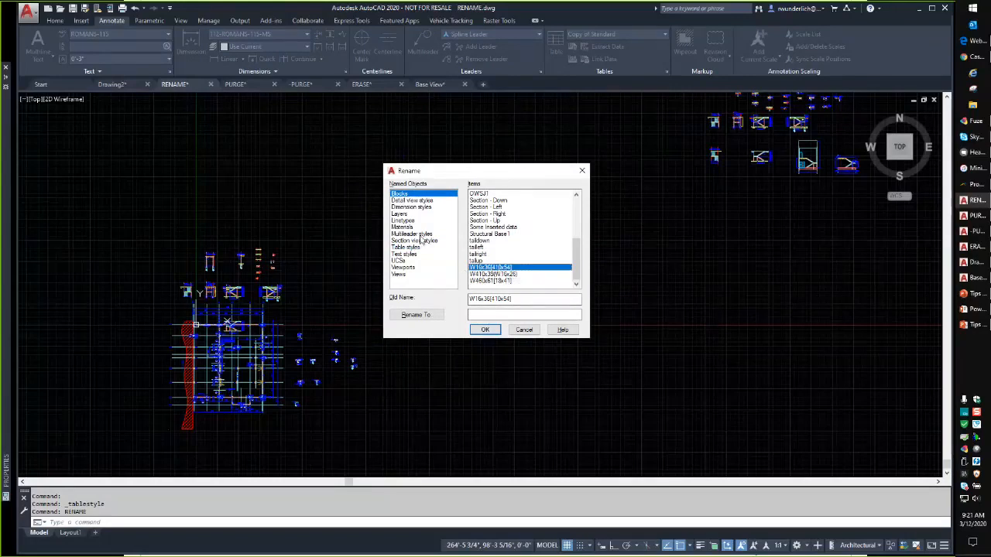
scroll(495, 217, "up", 5)
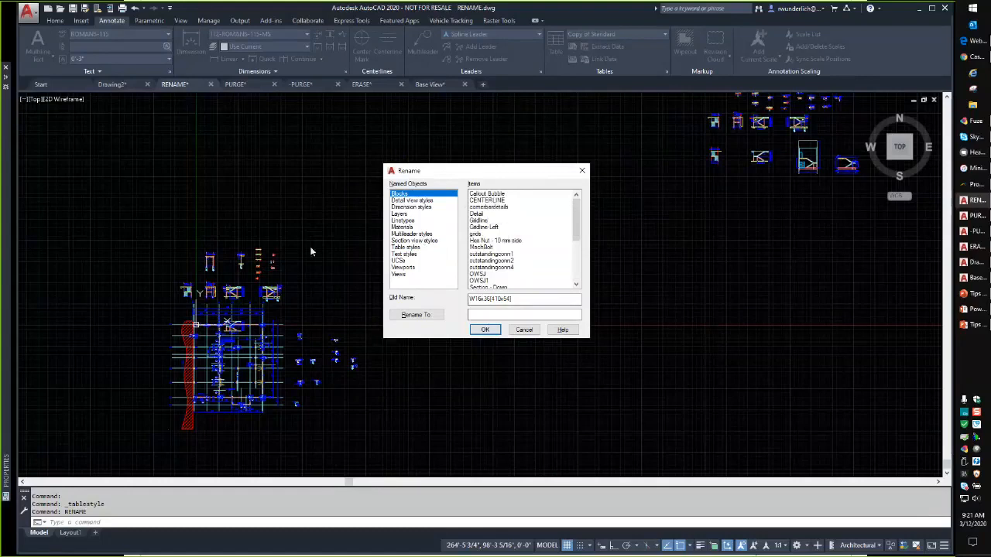
left_click(523, 330)
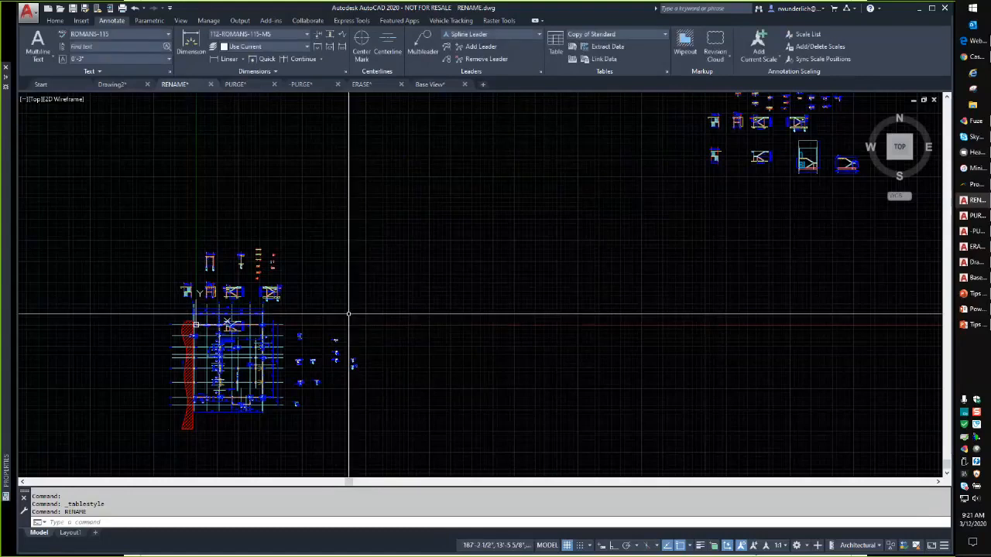
Copy the upper T-shaped section detail with its annotations and paste it as a block in the empty space beside the original.
scroll(349, 321, "up", 5)
scroll(342, 277, "up", 2)
left_click(343, 261)
left_click(233, 312)
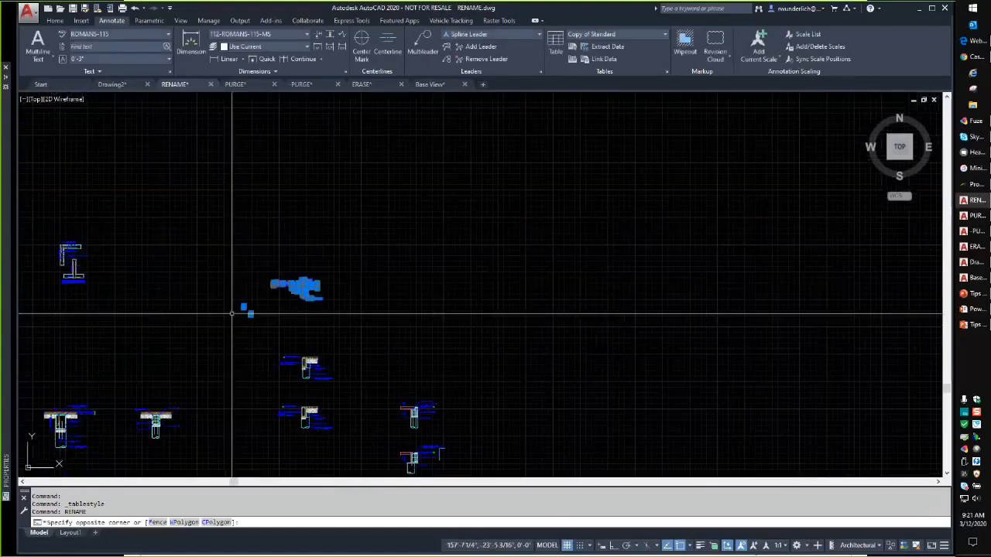
key("ctrl+c")
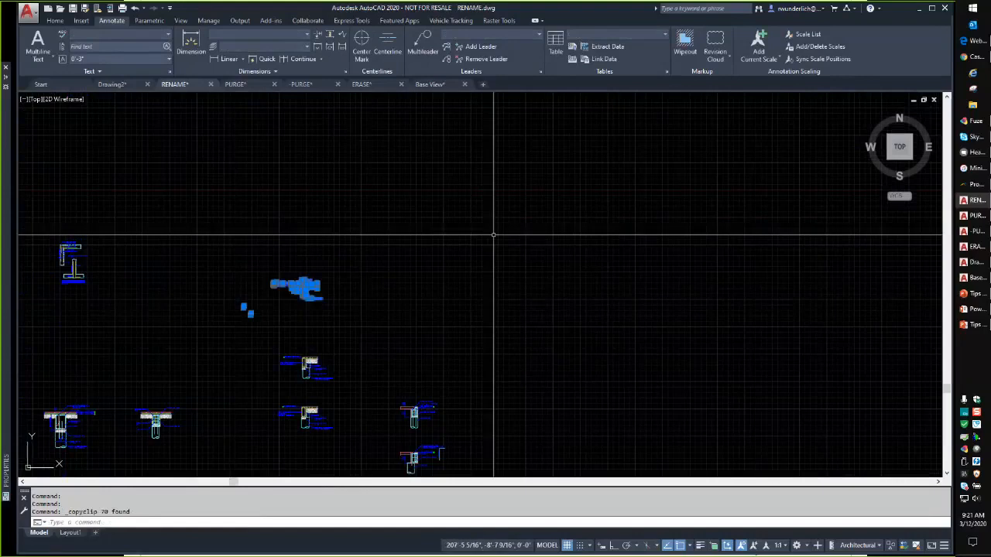
key("Escape")
key("ctrl+shift+v")
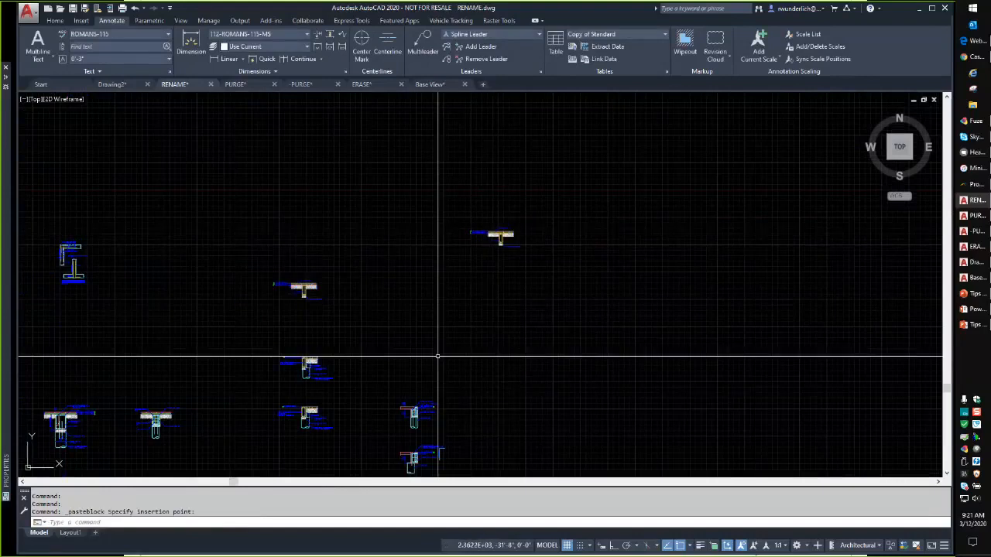
Look up the pasted block's automatically generated name among the blocks in the Rename dialog.
type("reaname")
key("Return")
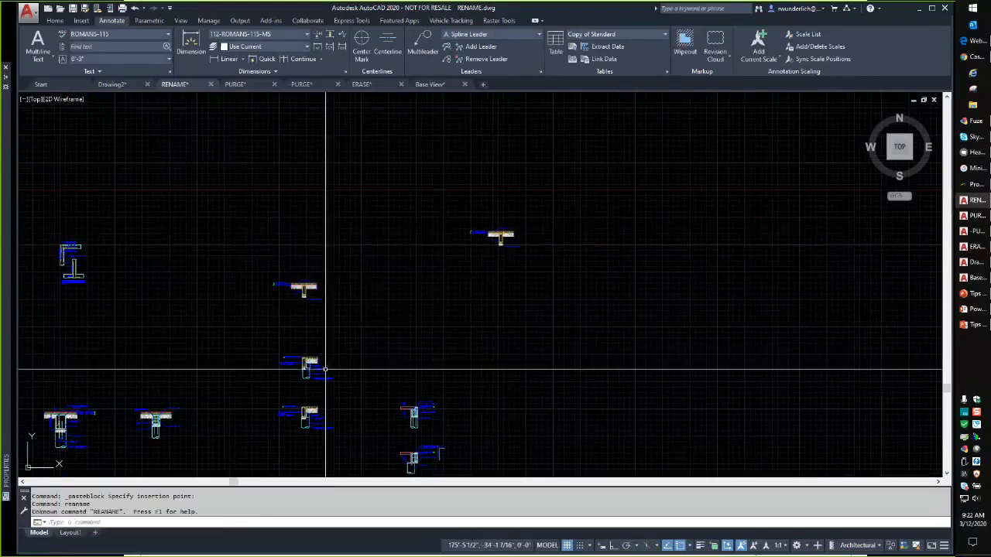
key("Escape")
key("Escape")
type("rename")
key("Return")
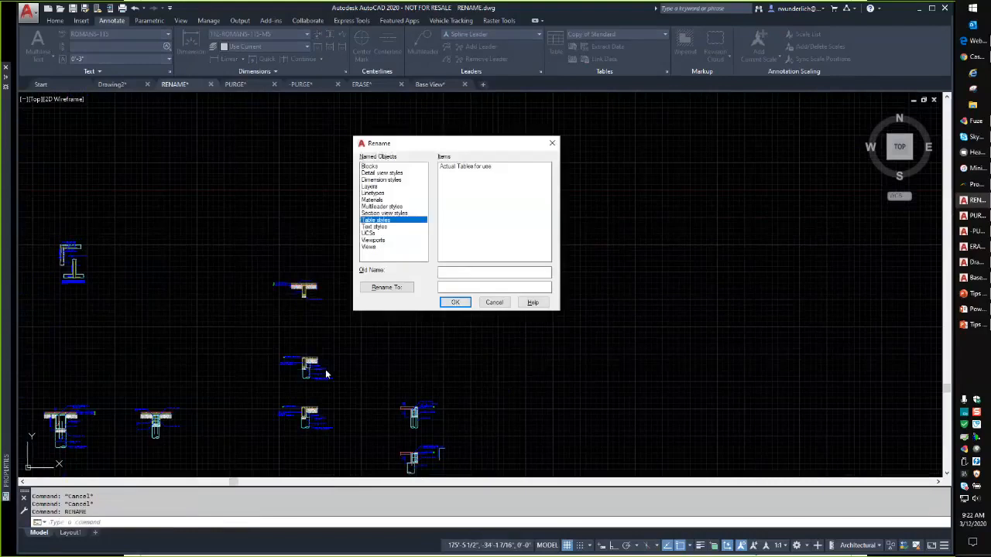
left_click(373, 166)
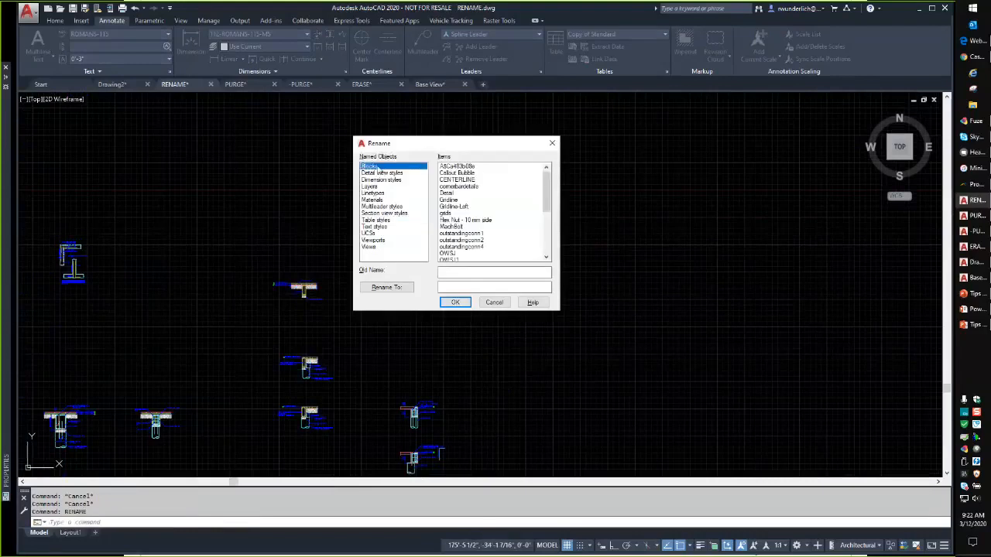
left_click(483, 168)
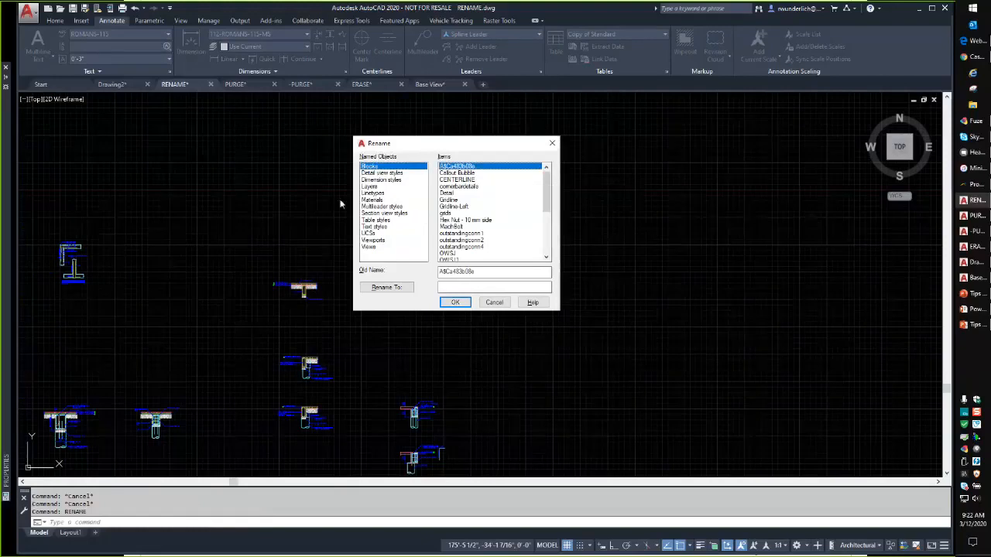
left_click_drag(546, 206, 559, 160)
Check the text styles, UCSs and named views available for renaming, and cancel the Rename dialog.
left_click(377, 226)
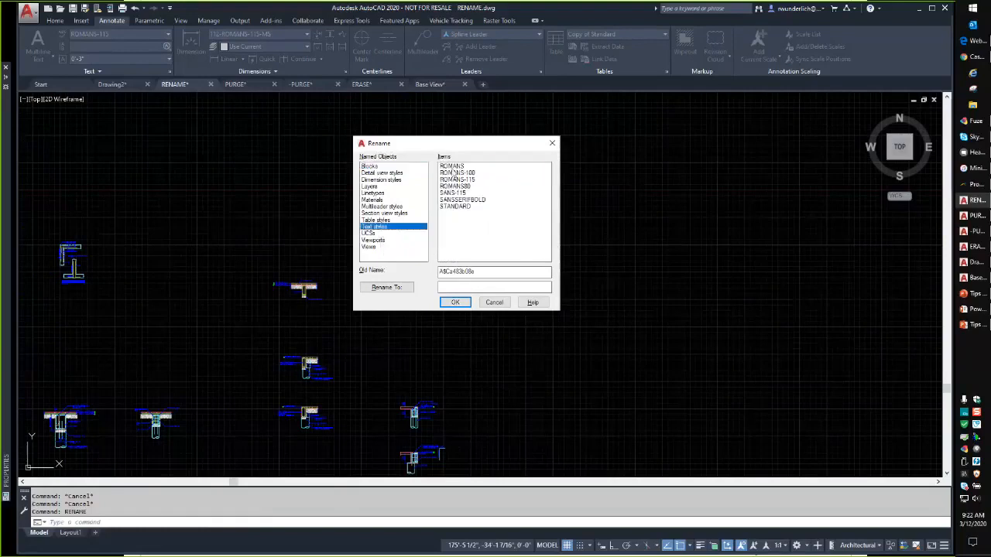
left_click(380, 233)
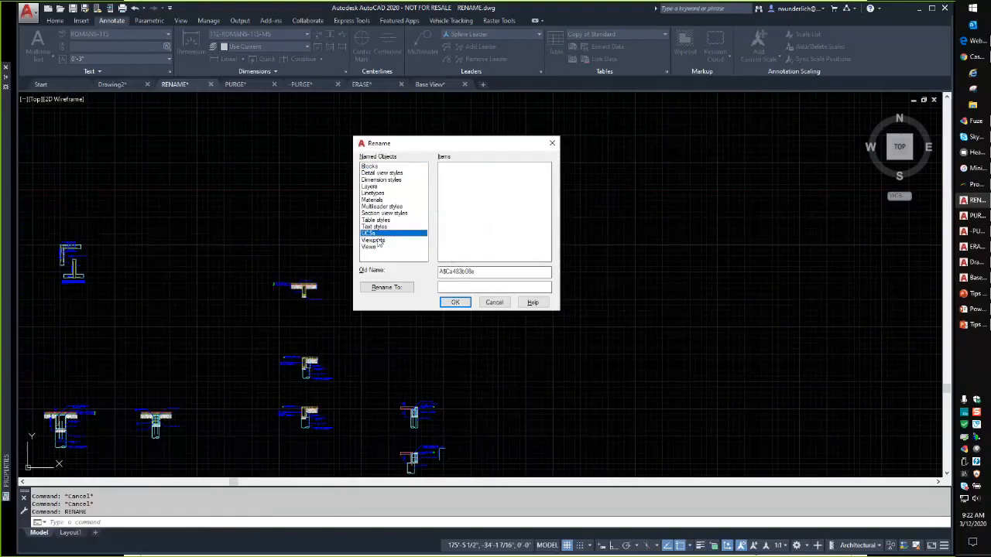
left_click(392, 247)
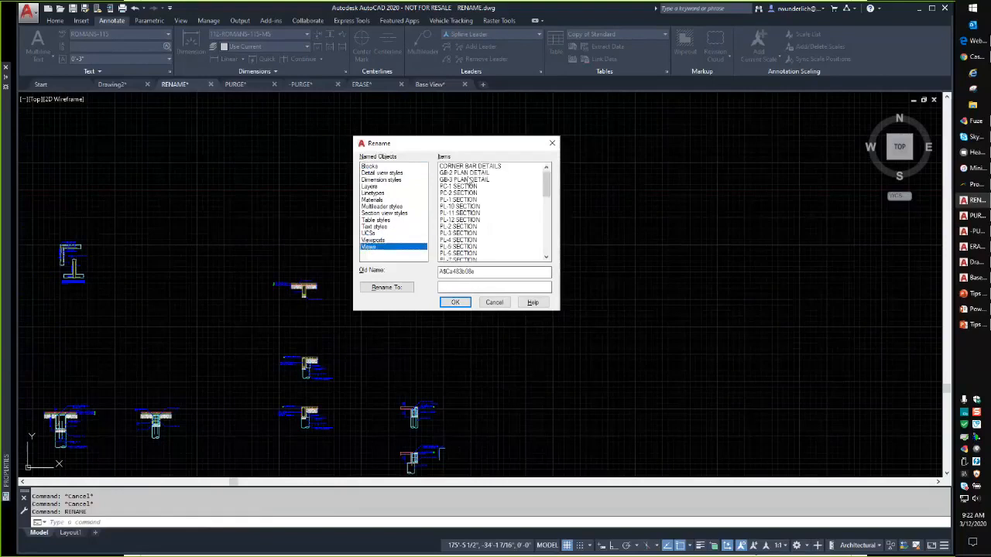
left_click(472, 214)
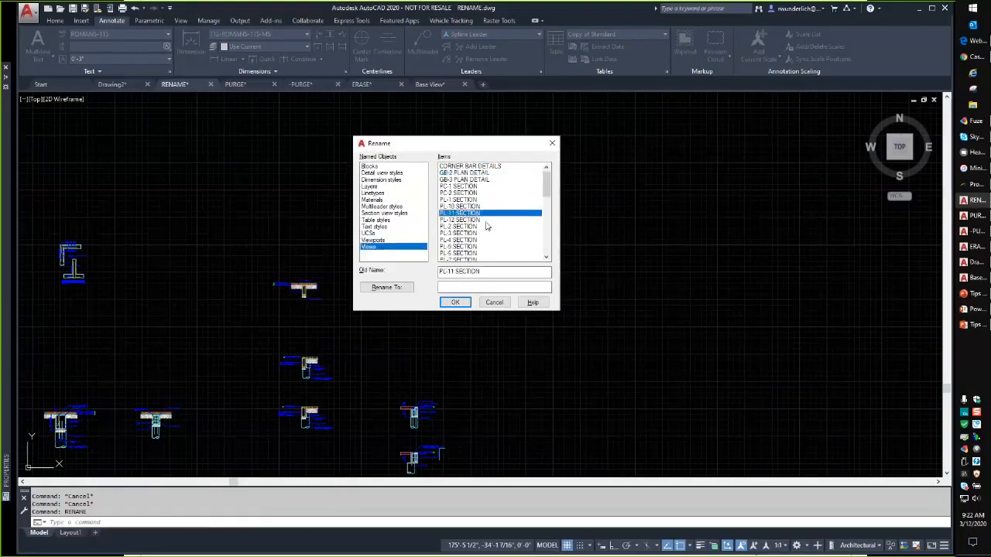
scroll(476, 213, "down", 5)
scroll(473, 209, "down", 5)
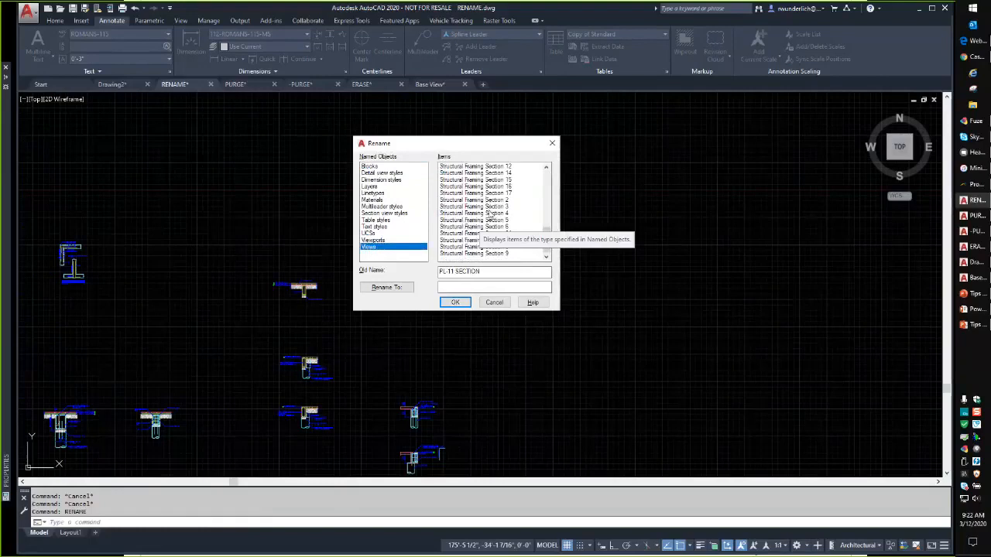
left_click(496, 303)
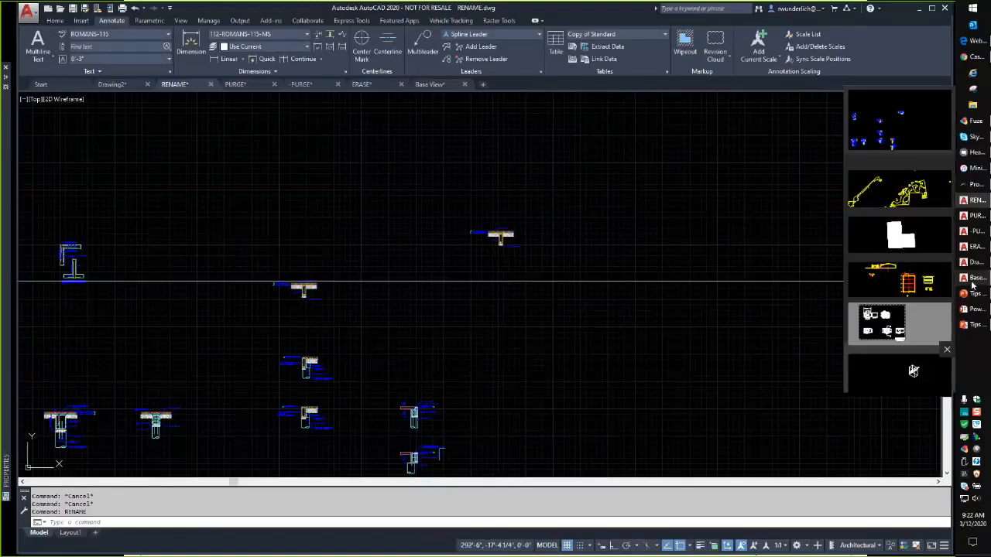
Switch to the PowerPoint slide show of the tips presentation.
mouse_move(974, 323)
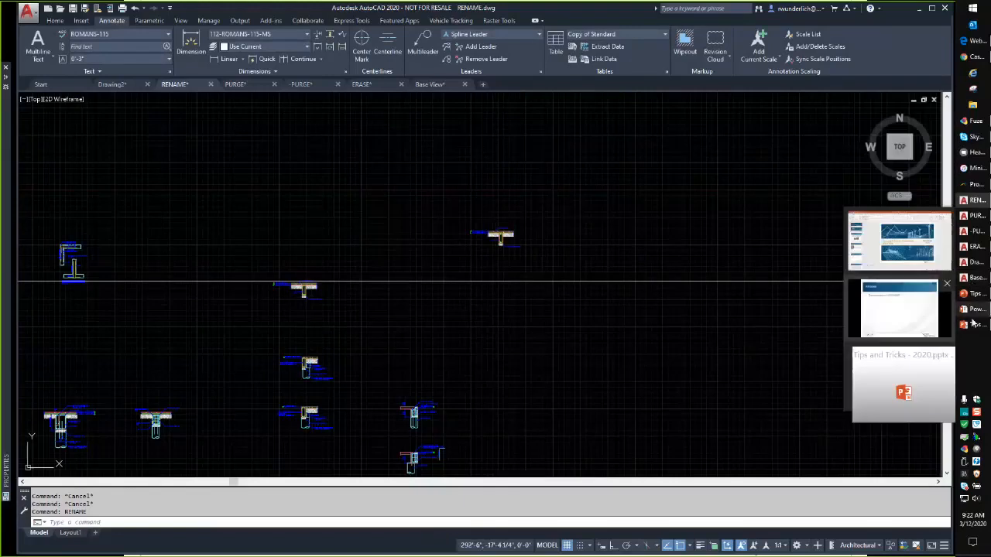
left_click(919, 318)
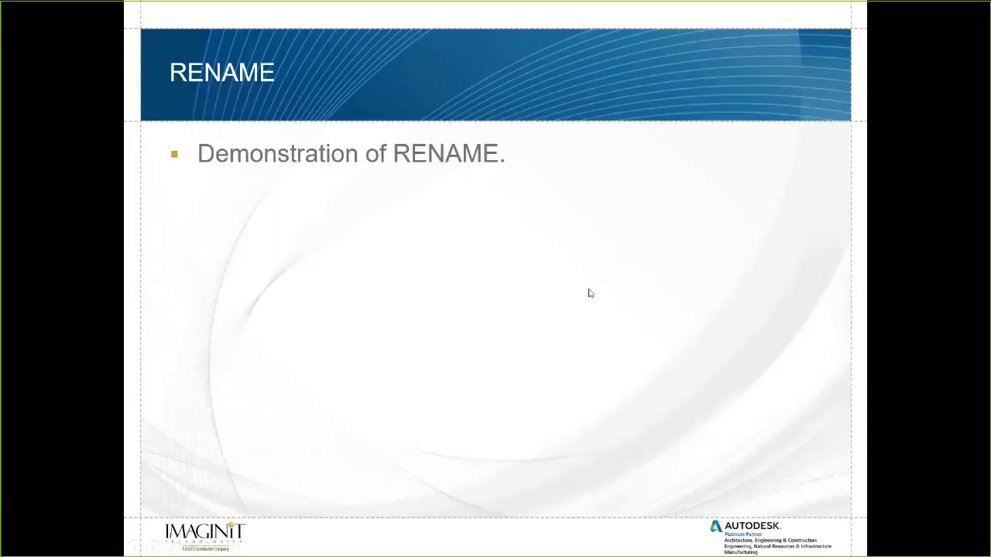
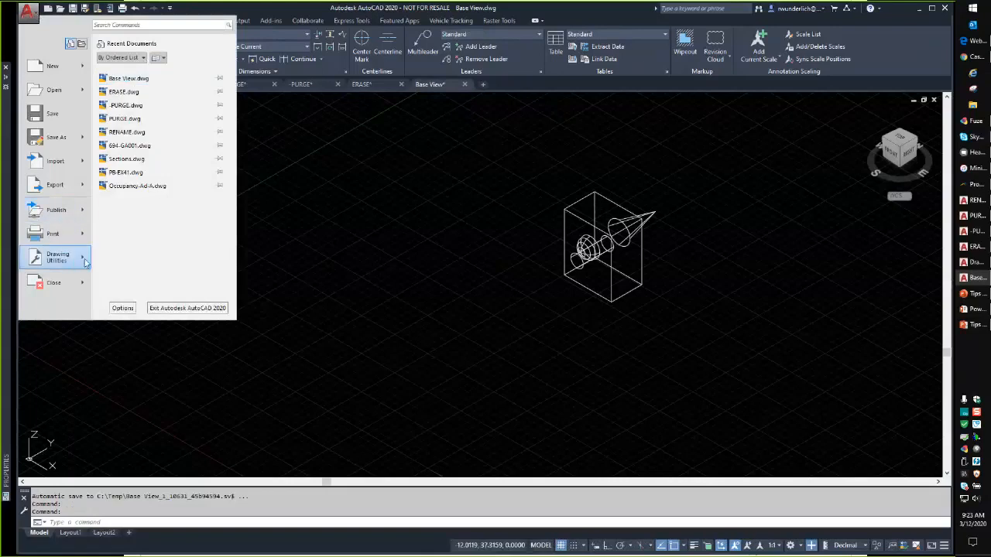
Run Recover on RECOVER.dwg from the Webinar folder, dismiss the damaged-file report and continue opening the drawing.
mouse_move(82, 263)
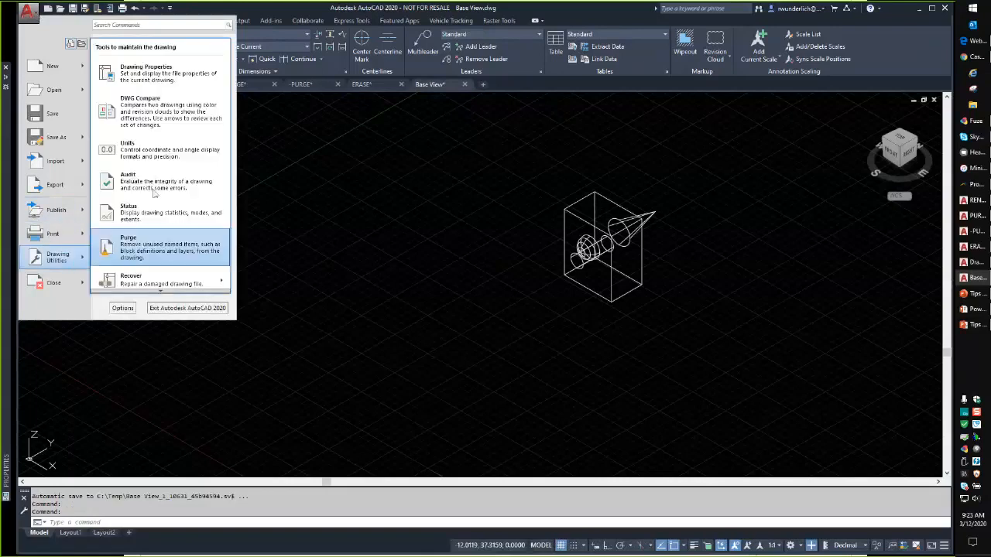
mouse_move(140, 281)
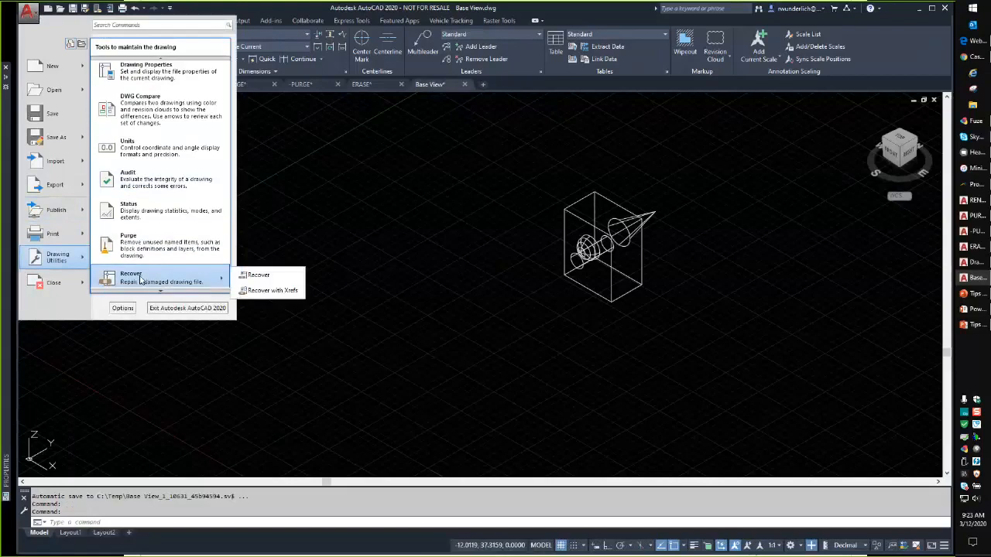
left_click(259, 275)
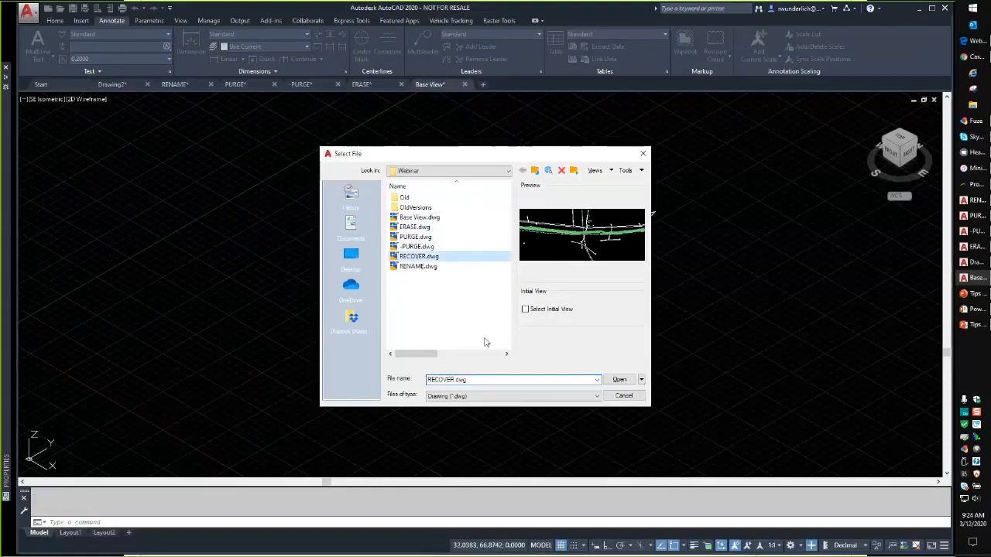
left_click(620, 380)
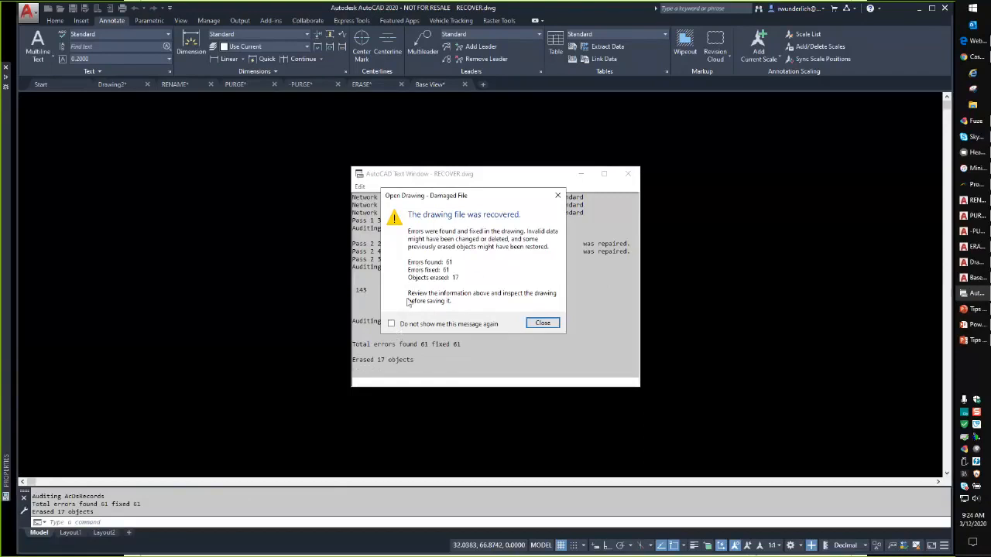
left_click(544, 324)
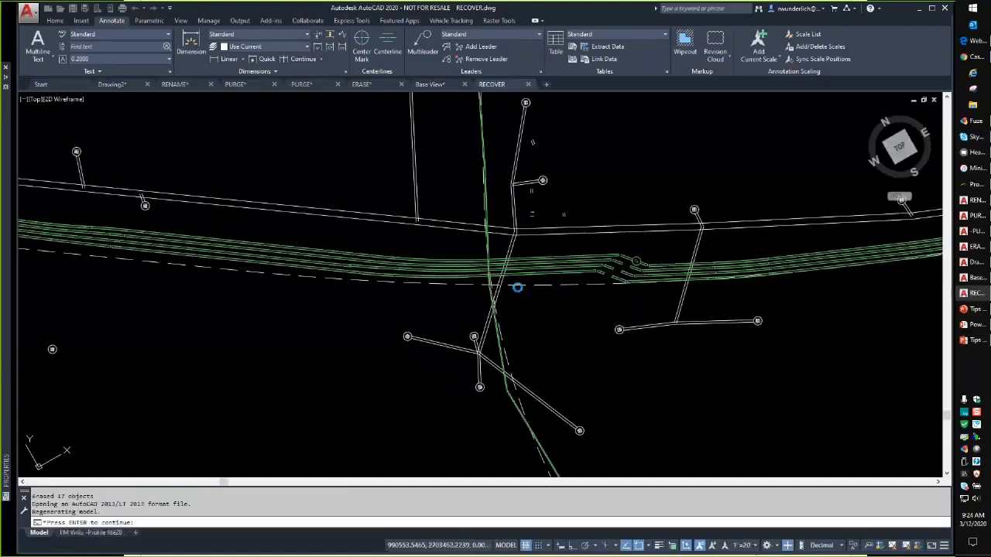
key("Return")
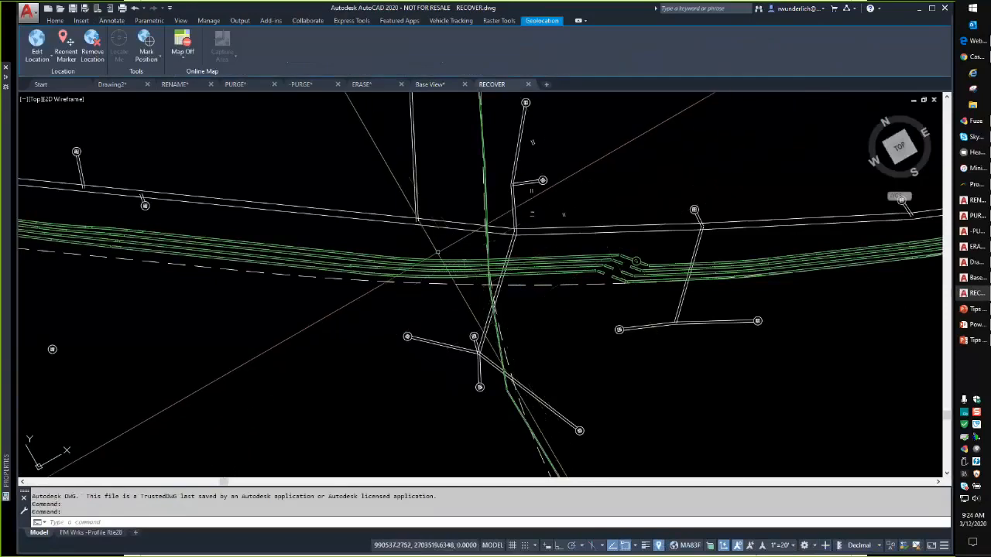
Open the text window and examine the first audit pass for the network rule, part list and network structure entries.
key("F2")
scroll(482, 275, "up", 8)
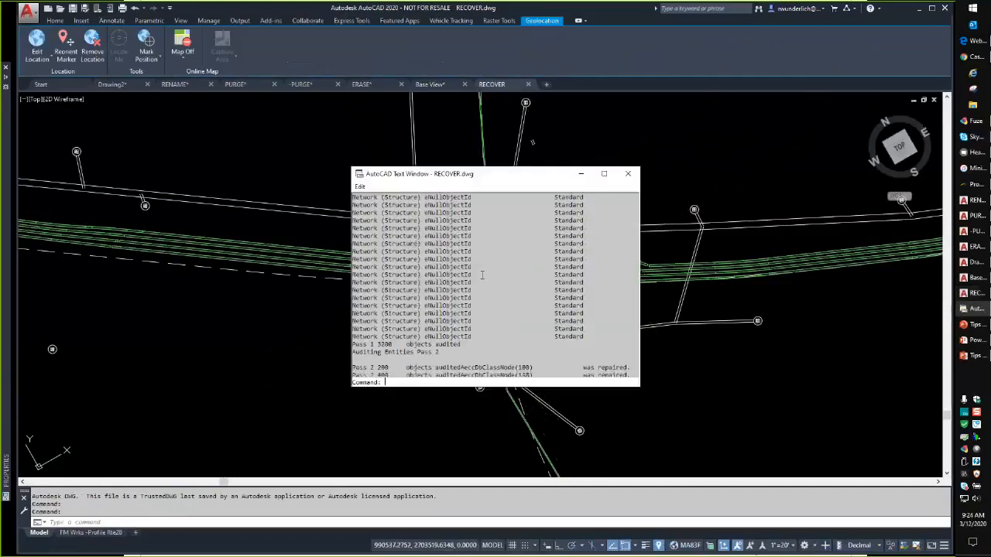
scroll(481, 275, "up", 5)
scroll(475, 255, "up", 6)
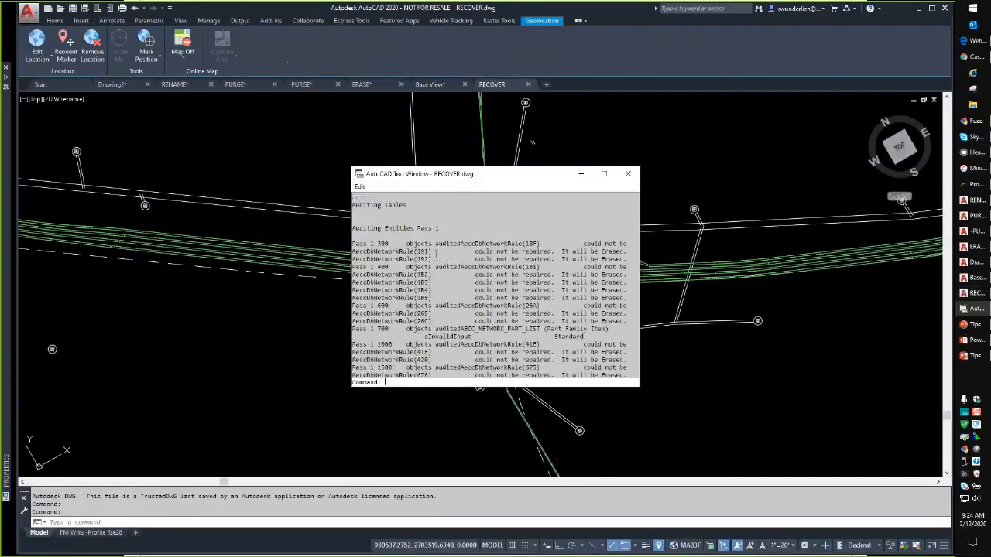
scroll(437, 253, "down", 2)
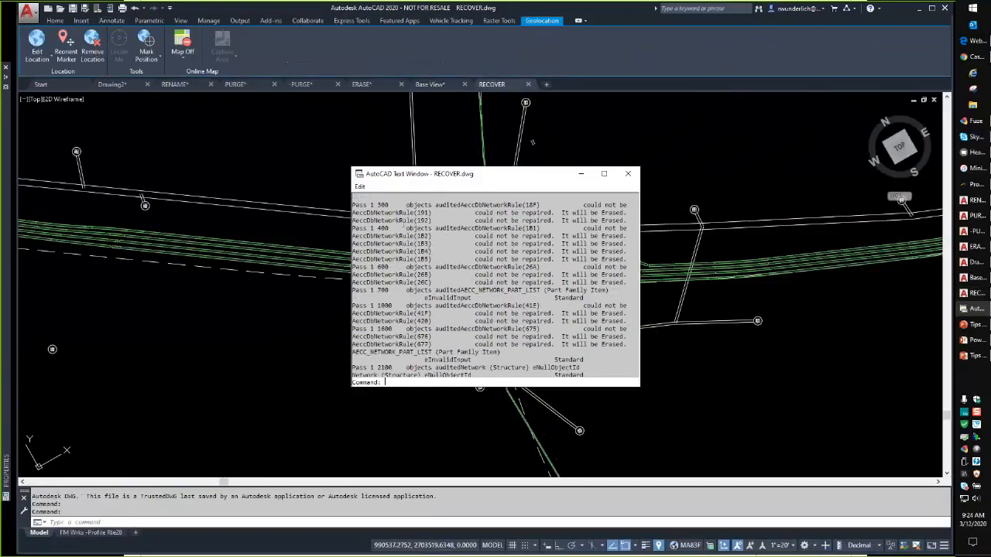
left_click_drag(354, 213, 446, 229)
scroll(464, 277, "down", 5)
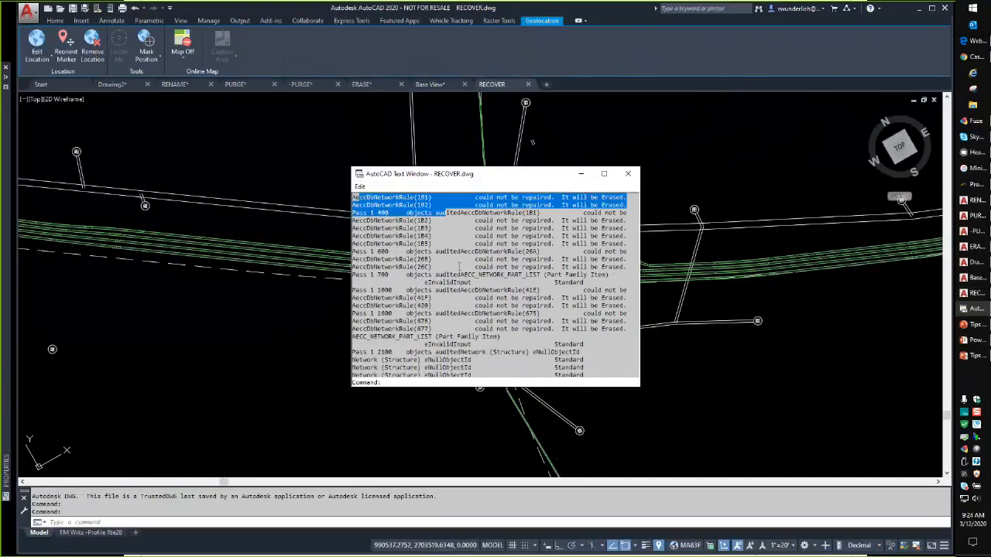
left_click(357, 251)
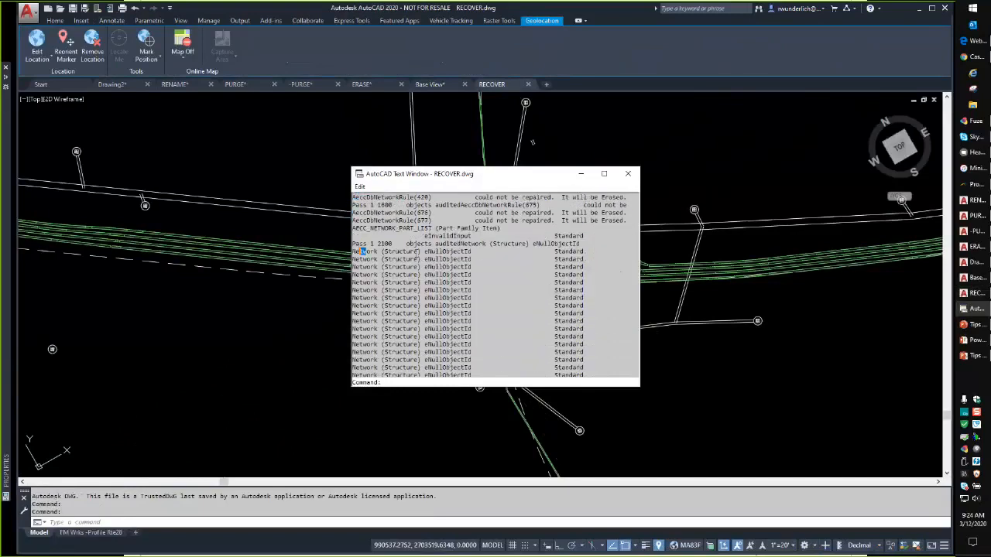
left_click(491, 323, "shift")
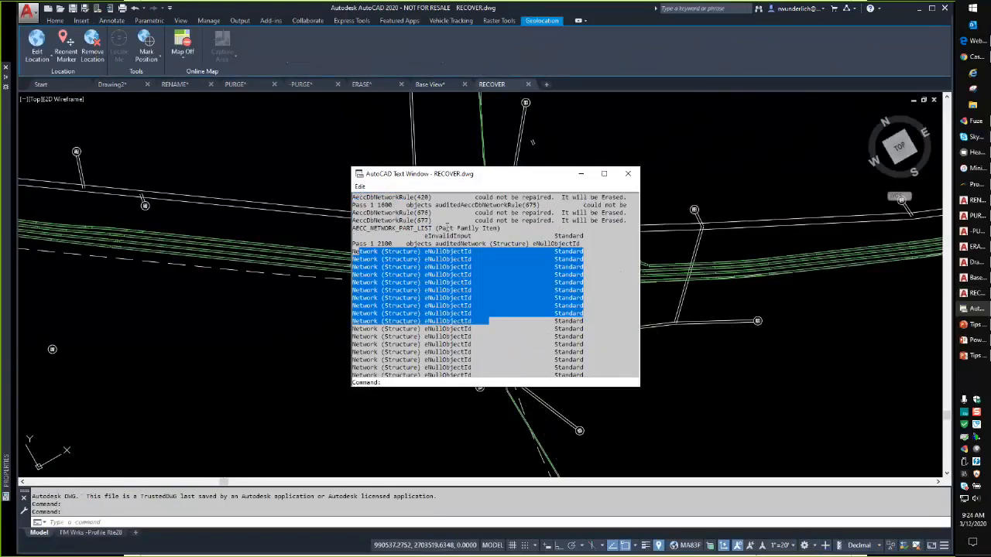
left_click_drag(353, 227, 500, 236)
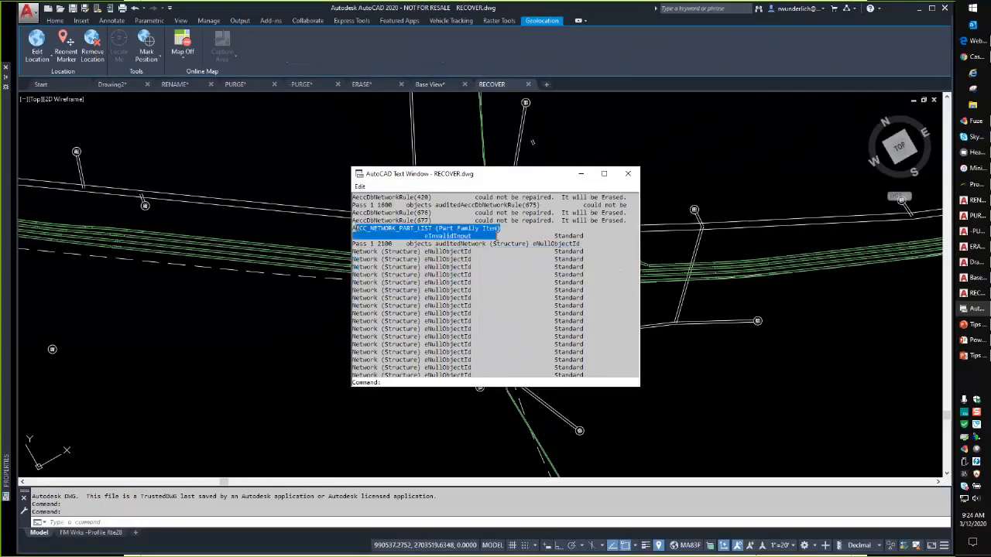
Read the rest of the recovery log through the error totals, and return to the recovered drawing to view its full extent.
scroll(496, 260, "down", 1)
scroll(496, 263, "down", 10)
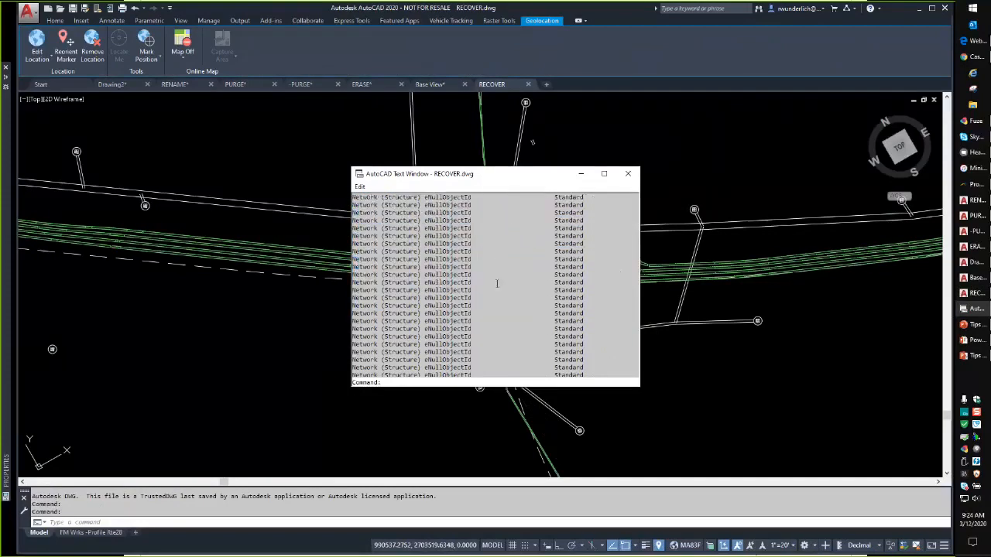
scroll(470, 301, "down", 4)
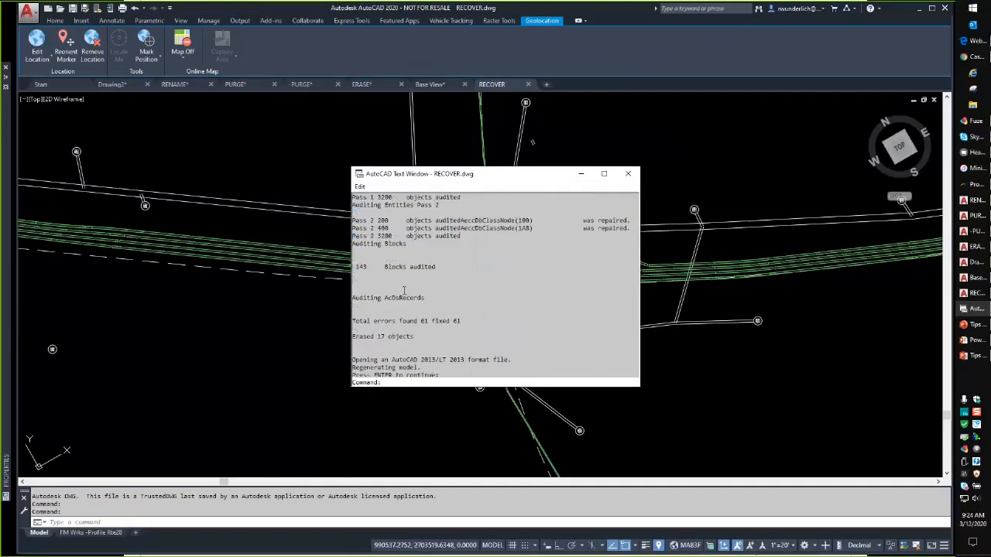
scroll(403, 290, "down", 4)
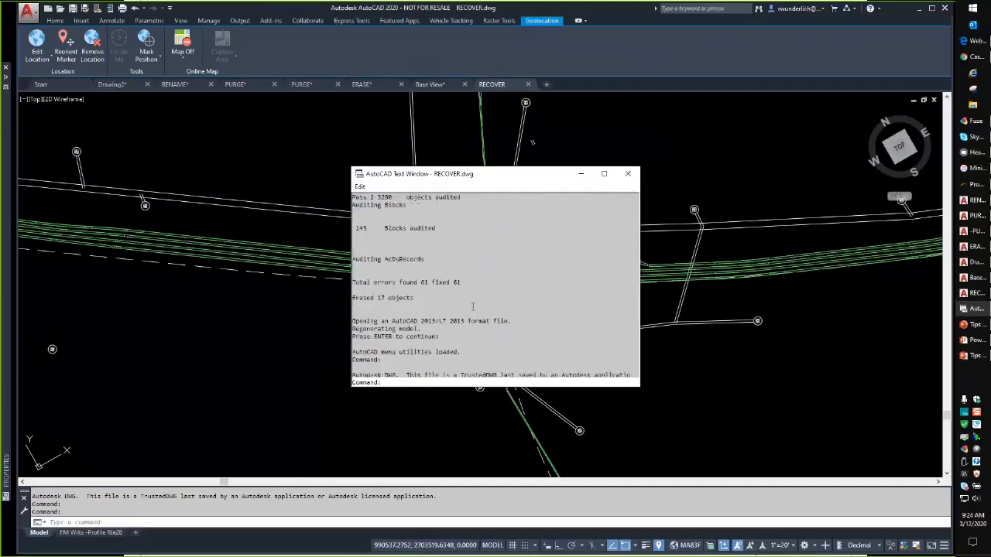
left_click(307, 368)
key("Escape")
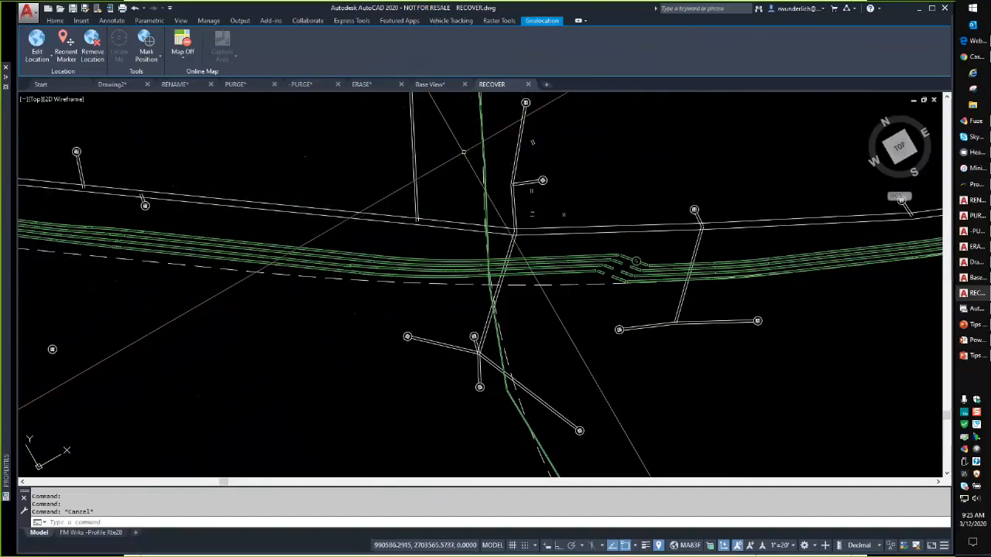
scroll(483, 261, "down", 3)
middle_click_drag(480, 262, 529, 322)
scroll(529, 321, "down", 2)
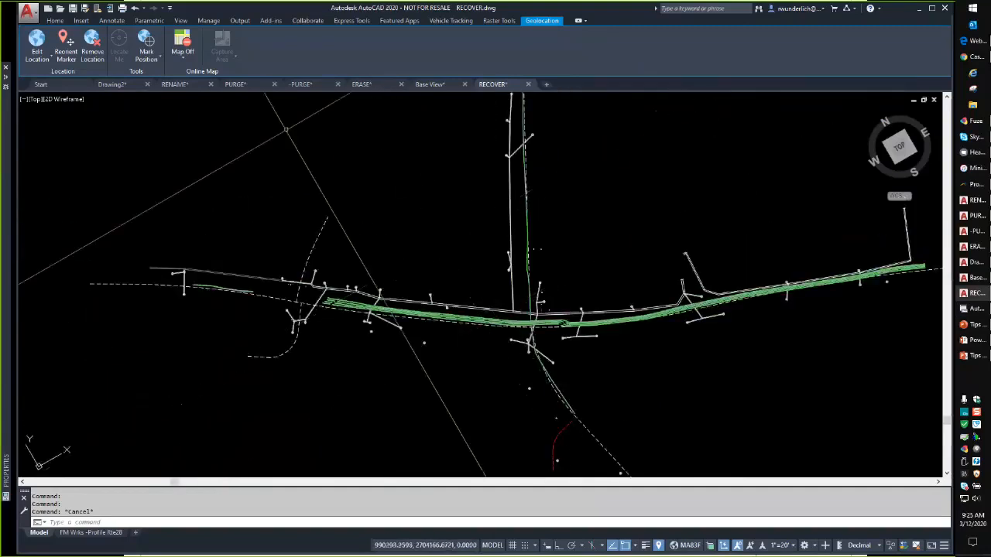
Switch to the PURGE drawing, start the PURGE command, and reposition and enlarge its dialog.
left_click(237, 84)
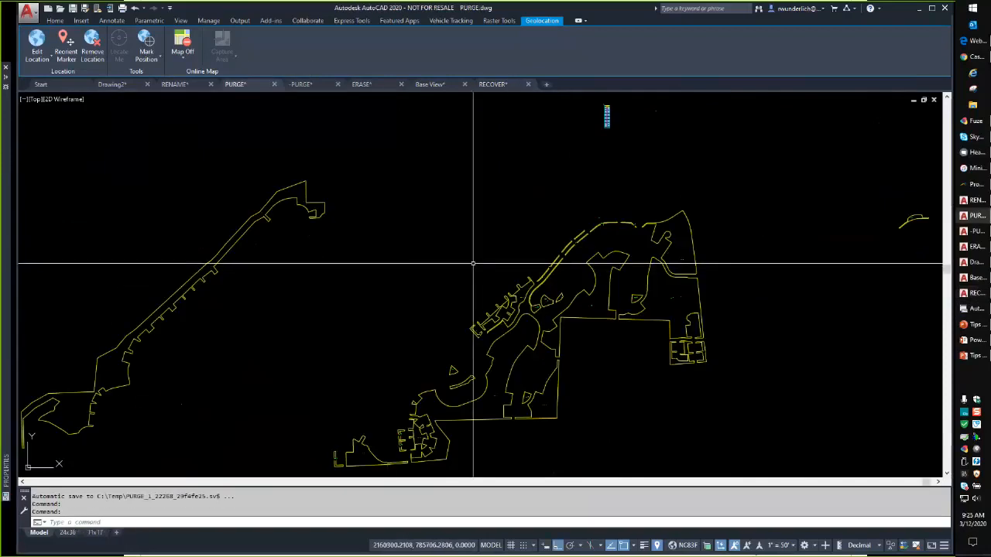
type("purge")
key("Return")
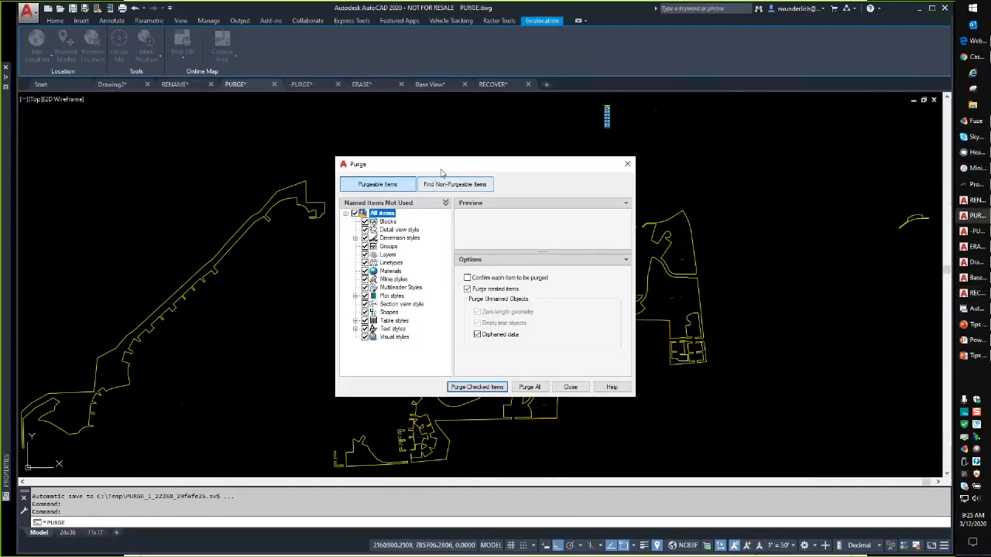
left_click_drag(425, 165, 365, 122)
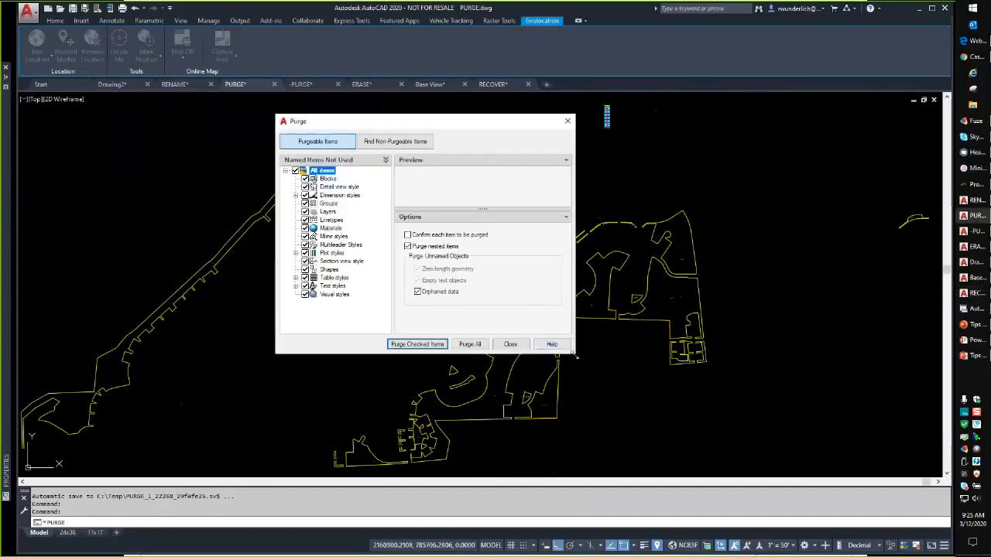
left_click_drag(574, 354, 730, 421)
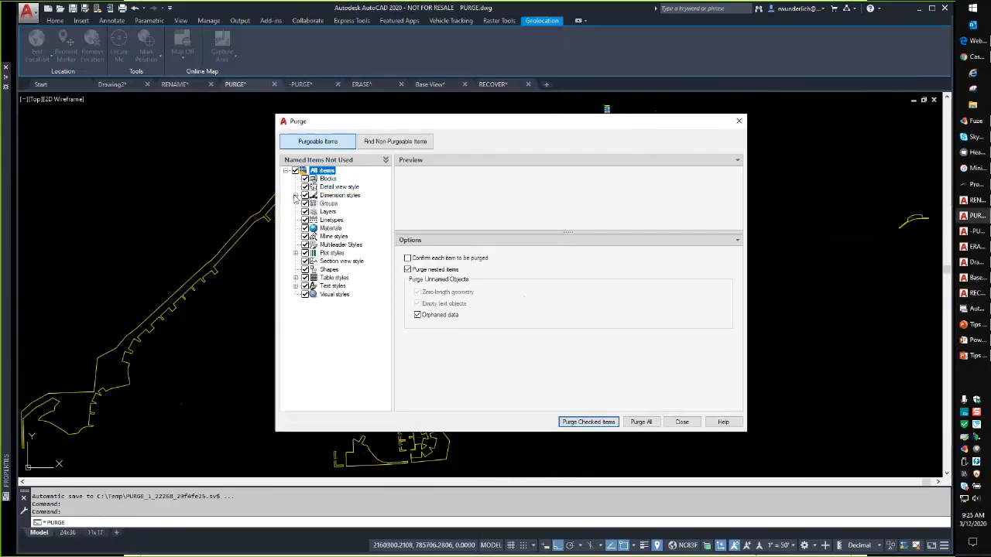
Expand the unused dimension, plot, table and text styles, and purge all checked items.
left_click(295, 195)
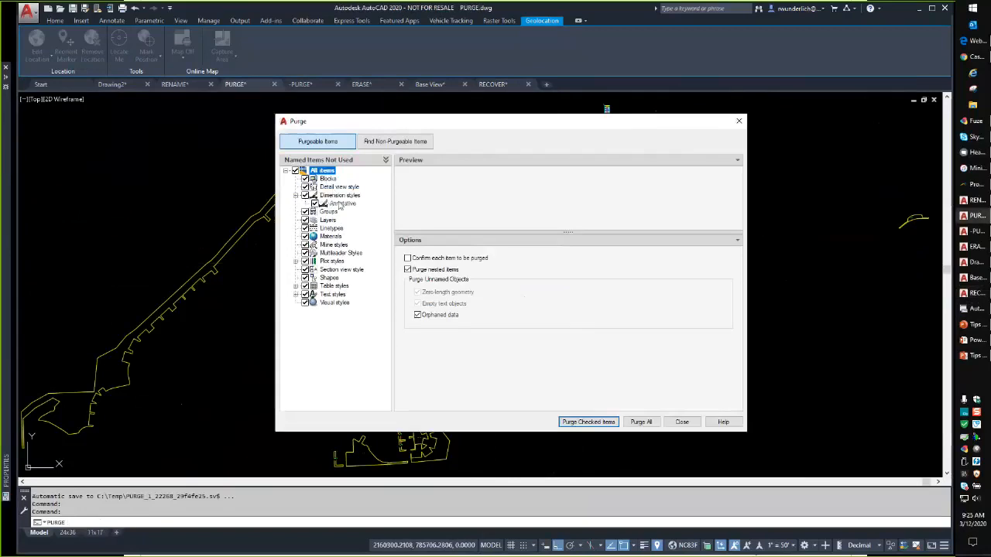
left_click(295, 262)
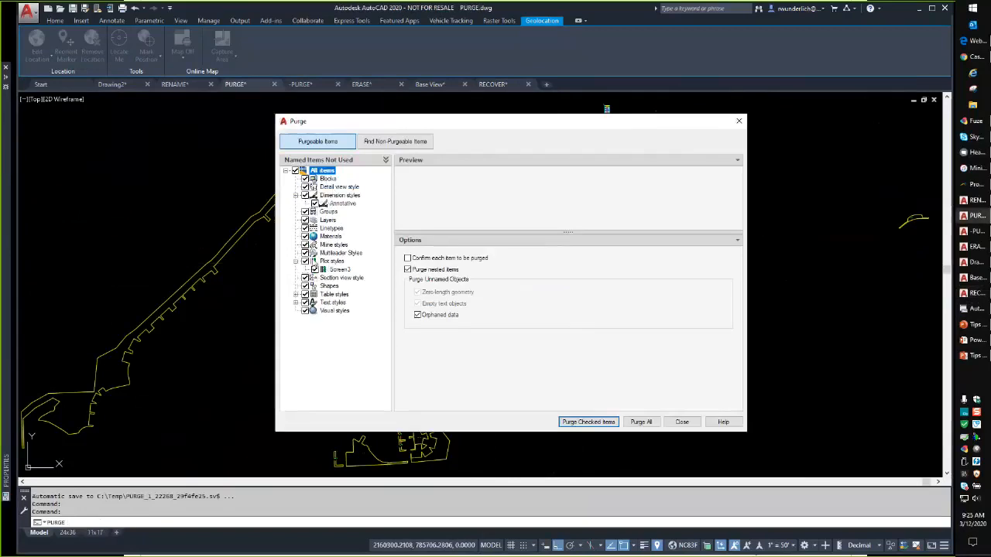
left_click(295, 294)
left_click(295, 311)
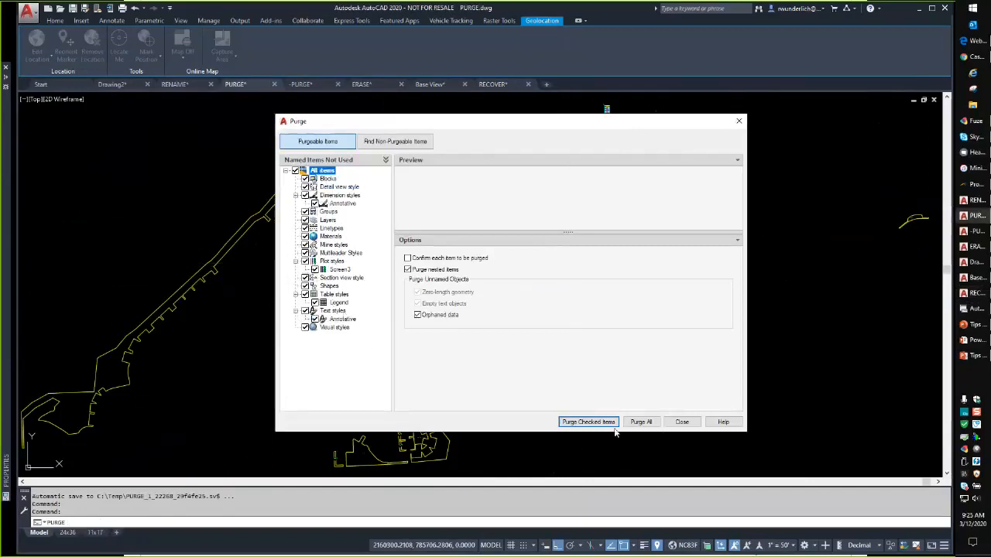
left_click(586, 423)
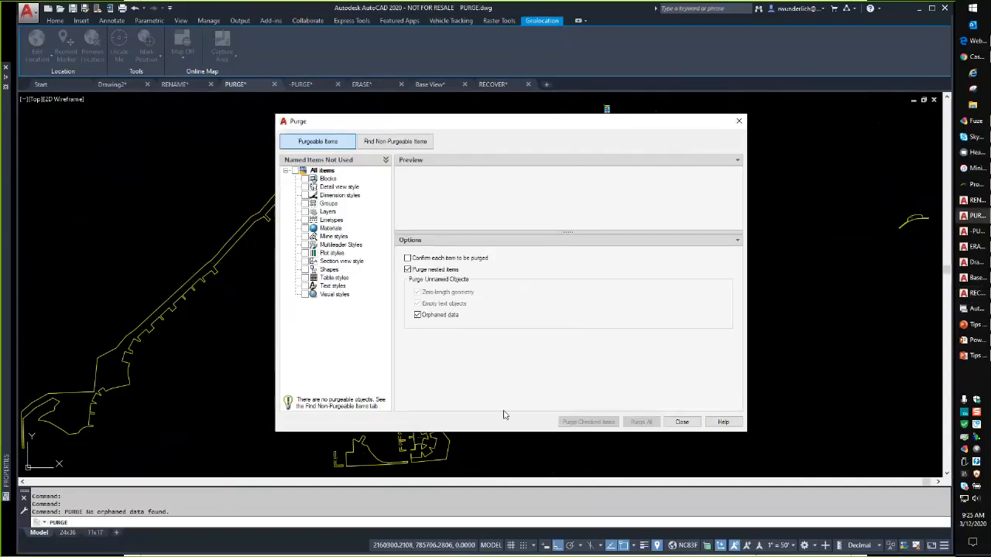
Inspect the non-purgeable dimension styles and layers, recheck the purgeable items, and close the Purge dialog.
left_click(398, 144)
left_click(296, 196)
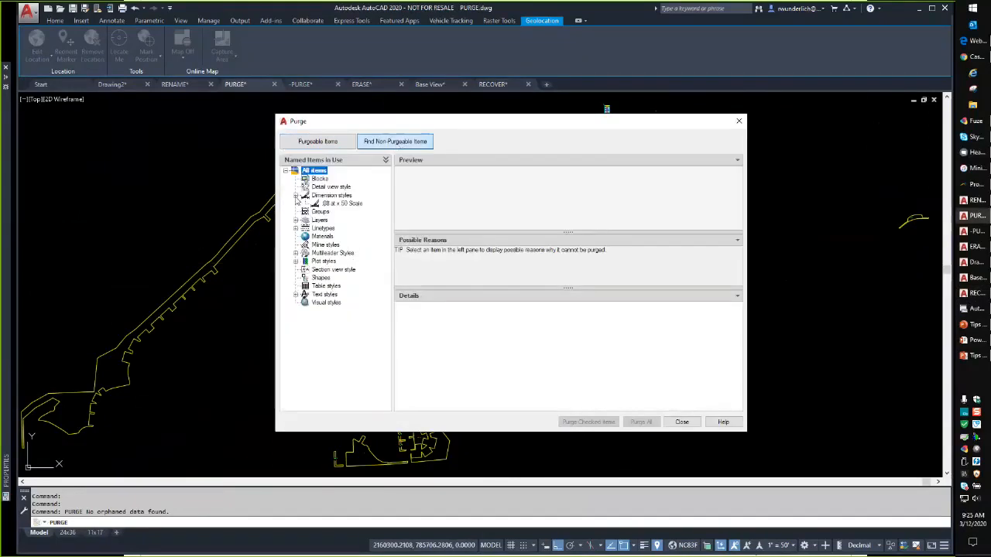
left_click(296, 221)
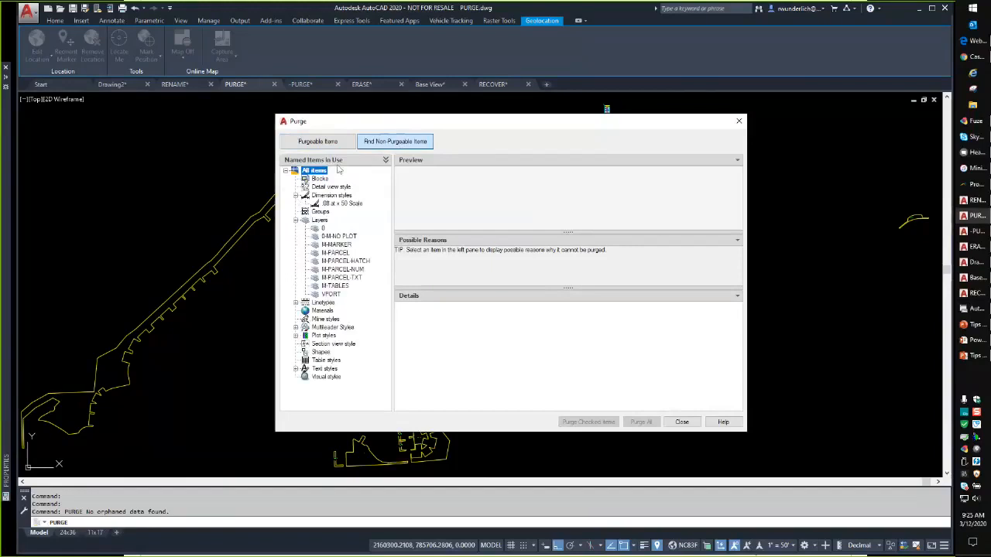
left_click(317, 142)
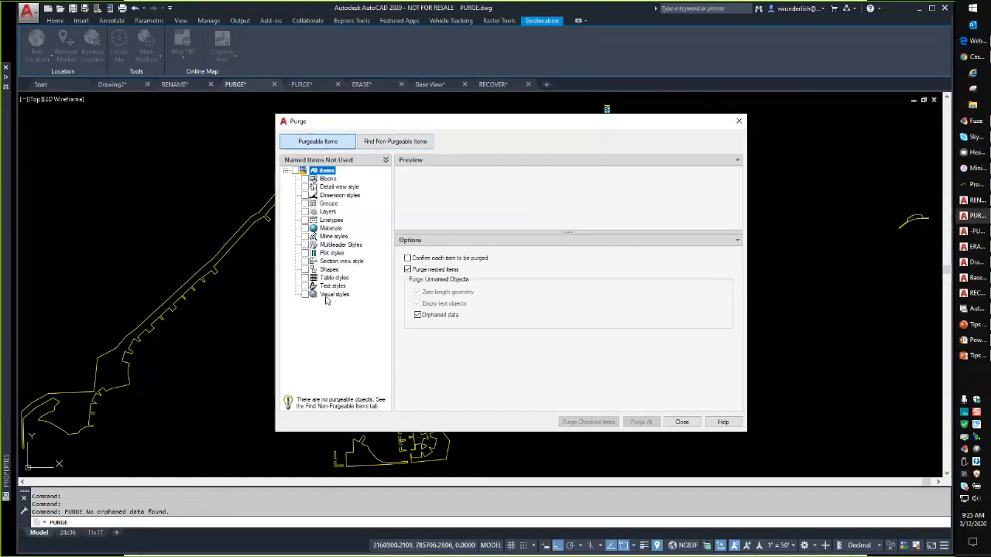
left_click(682, 422)
Switch to the -PURGE drawing, purge all unused named items with every category checked, and close the dialog.
left_click(304, 84)
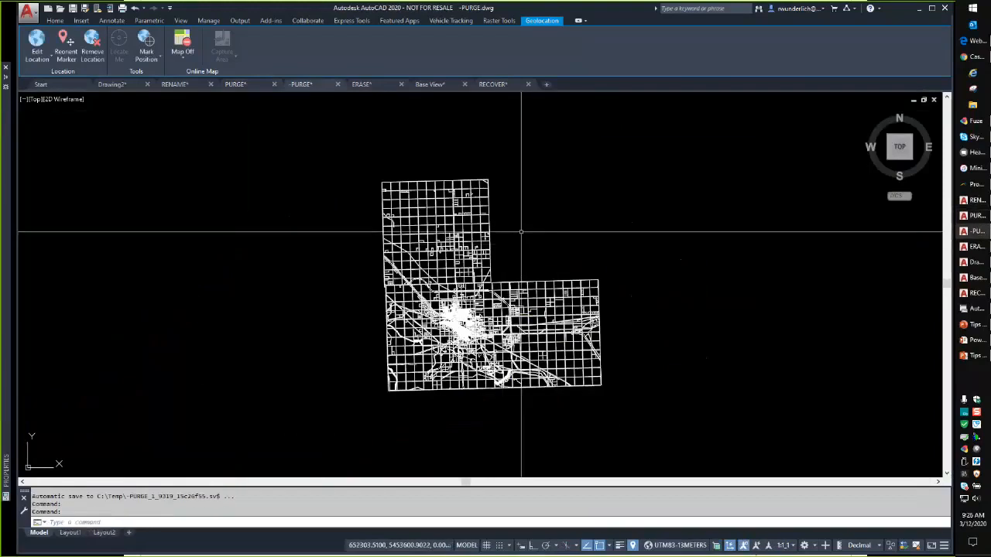
type("purge")
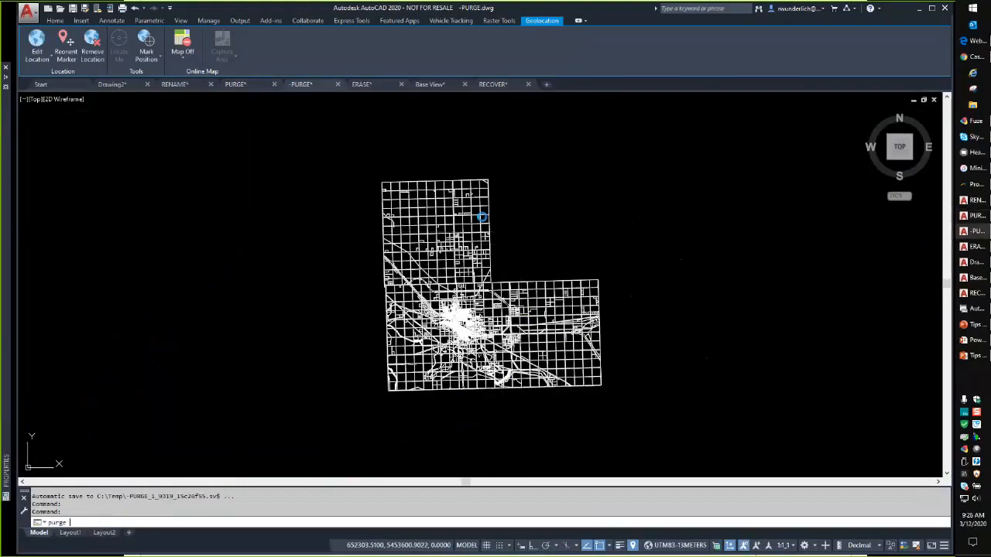
key("Return")
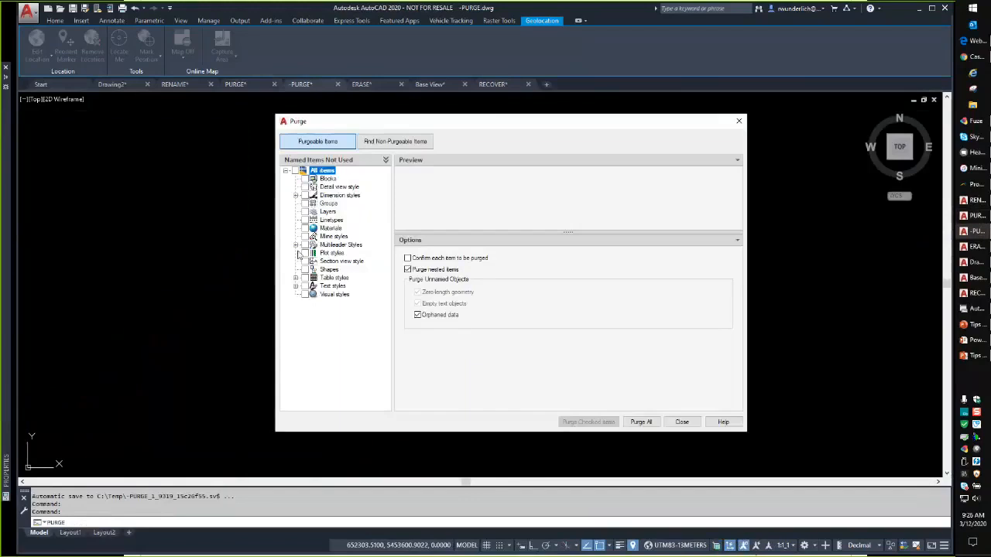
left_click(295, 171)
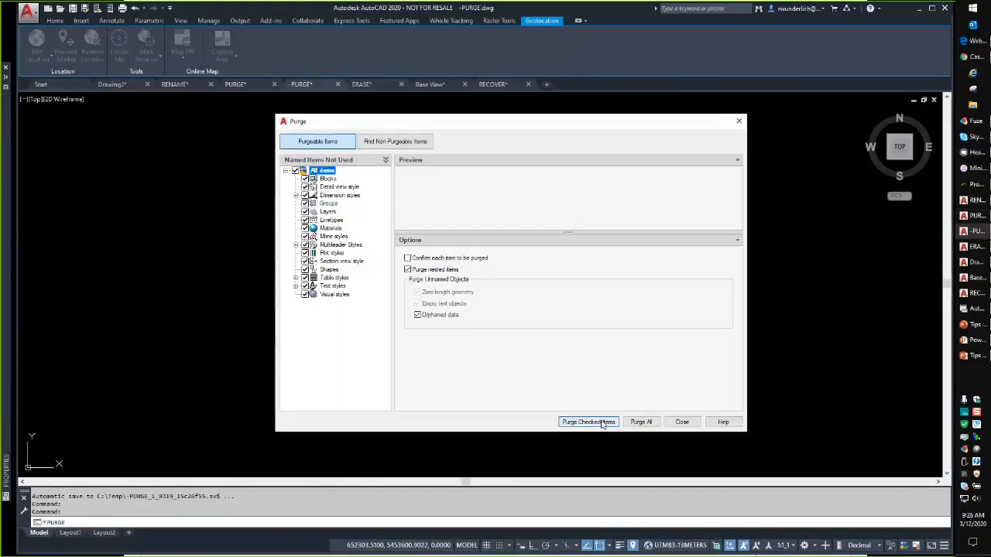
left_click(585, 422)
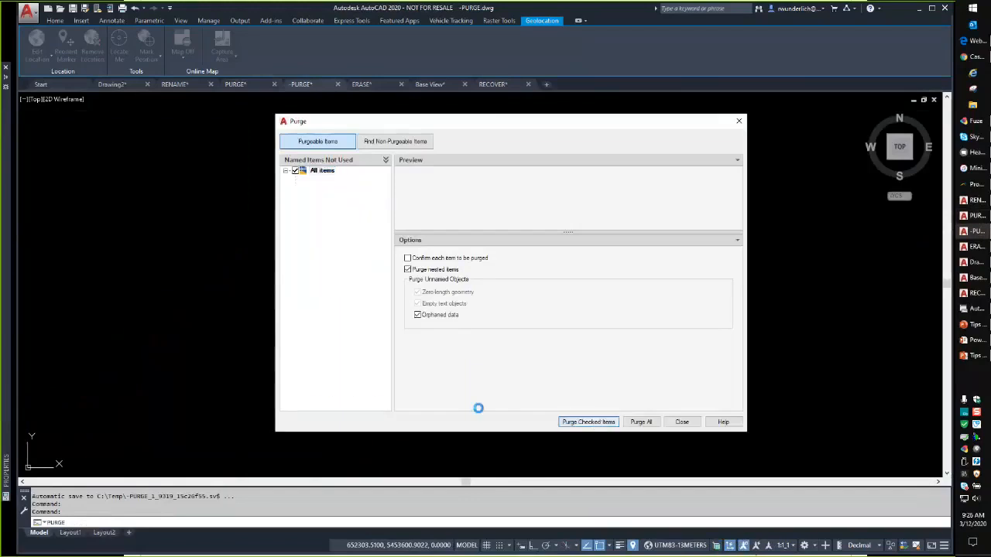
left_click(682, 422)
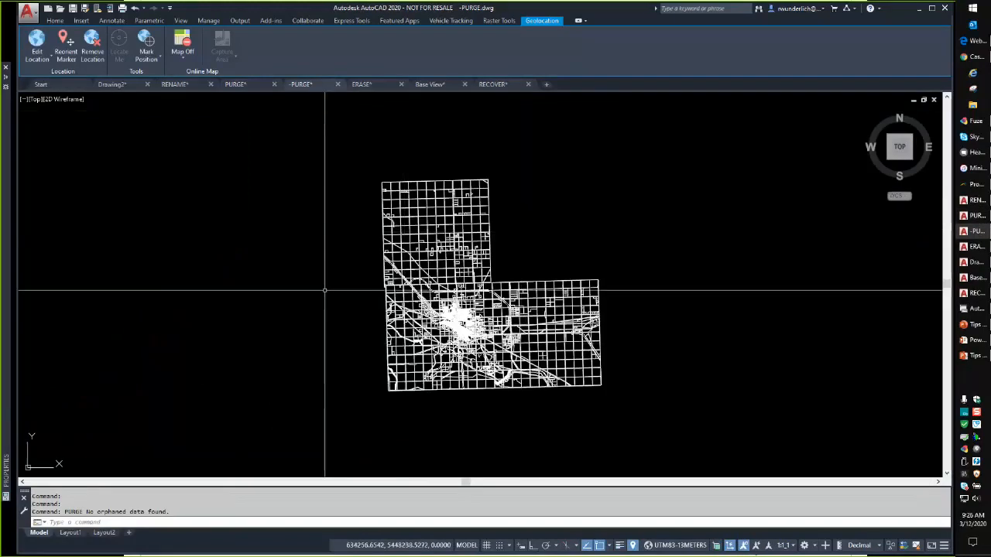
Run -PURGE on all unused registered applications (Regapps) without verifying each name.
type("-purge")
key("Return")
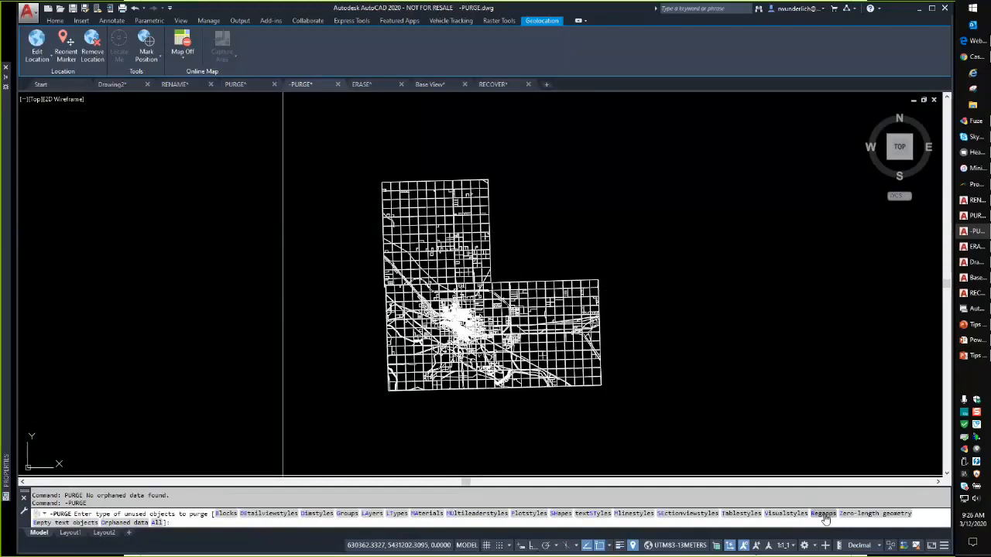
left_click(824, 515)
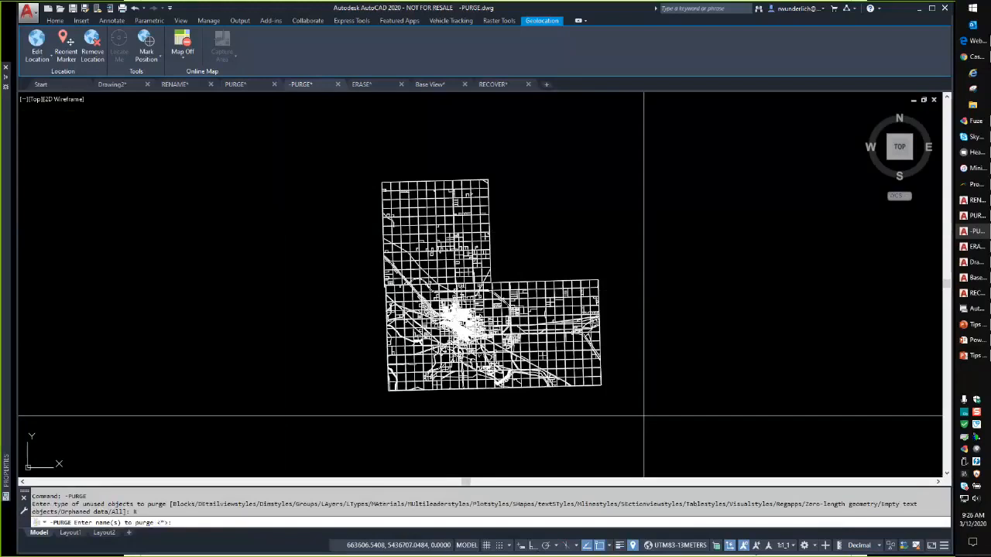
key("Return")
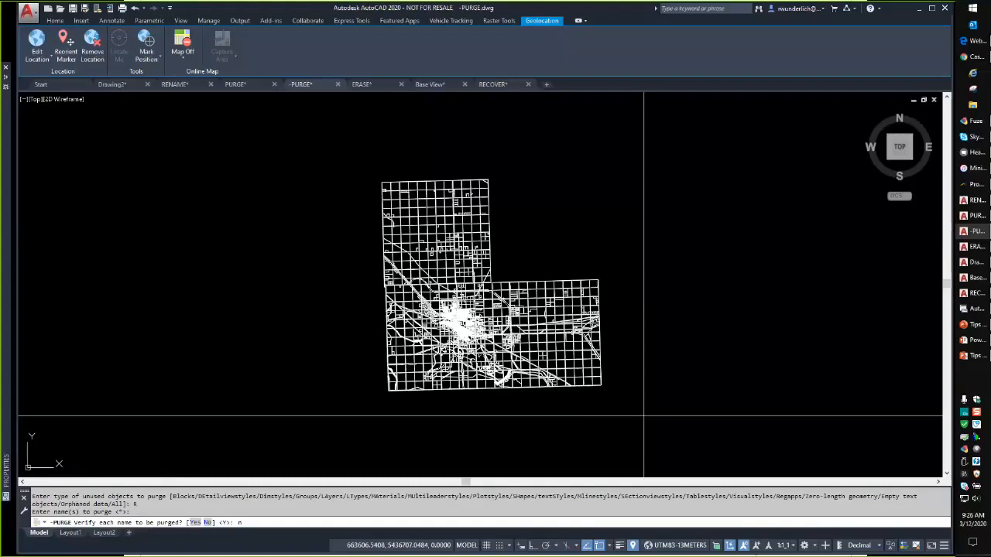
key("Return")
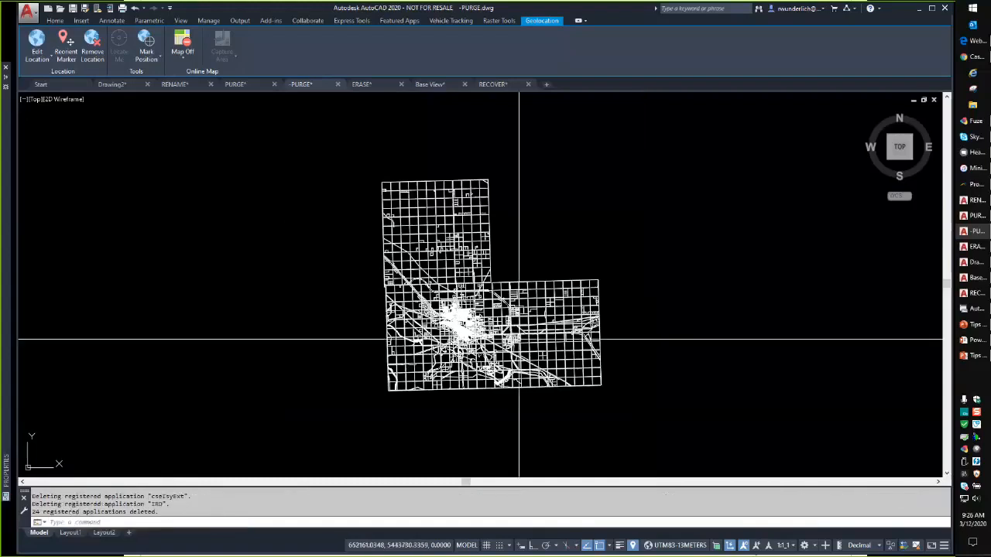
Open the AutoCAD text window for the -PURGE history, reposition it, and enlarge it to fit the deletion list.
key("F2")
scroll(495, 286, "up", 5)
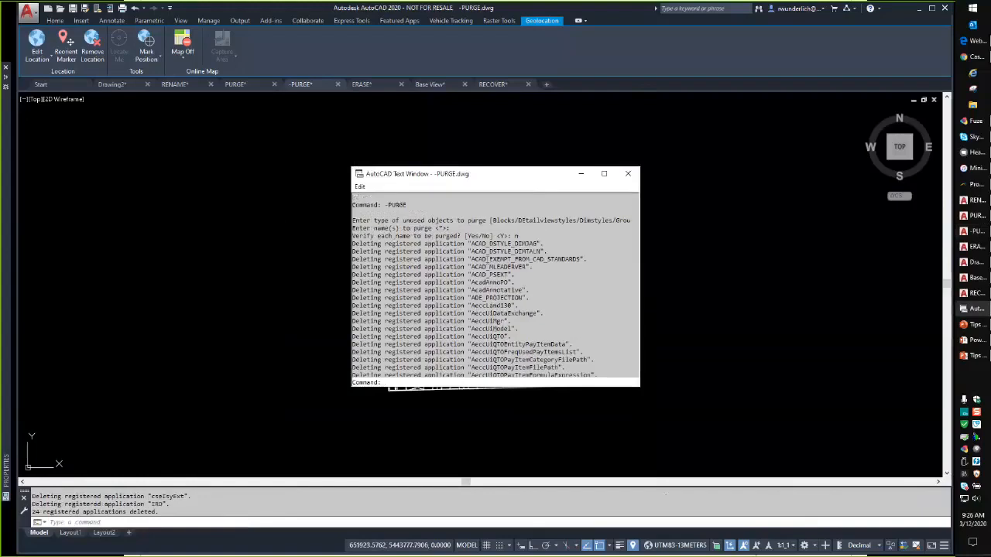
scroll(495, 286, "down", 1)
scroll(463, 232, "down", 1)
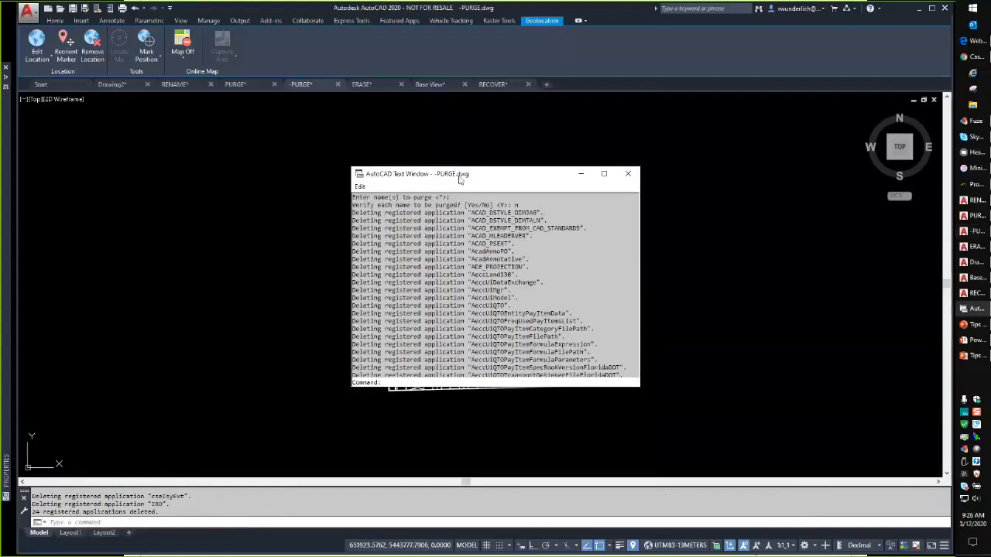
left_click_drag(460, 177, 408, 141)
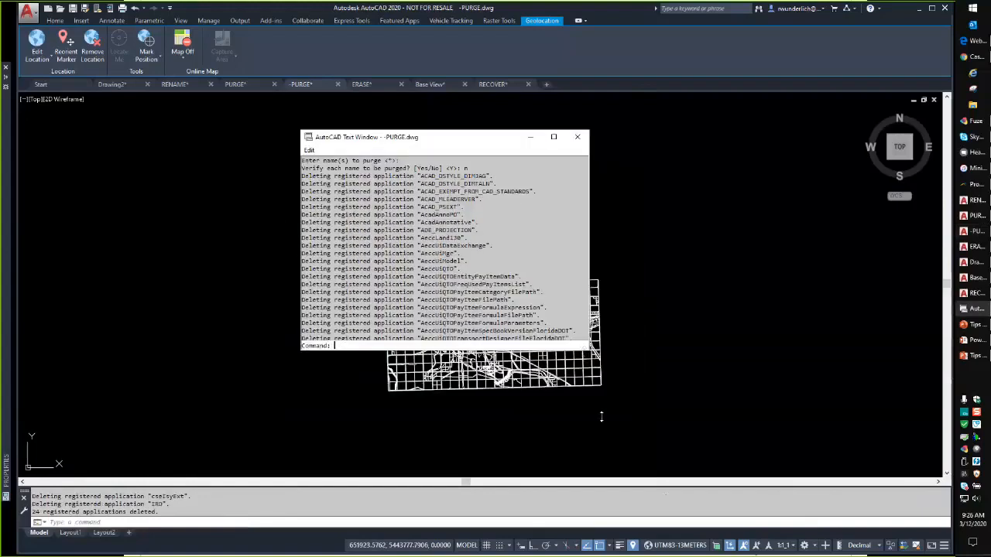
left_click_drag(585, 349, 585, 421)
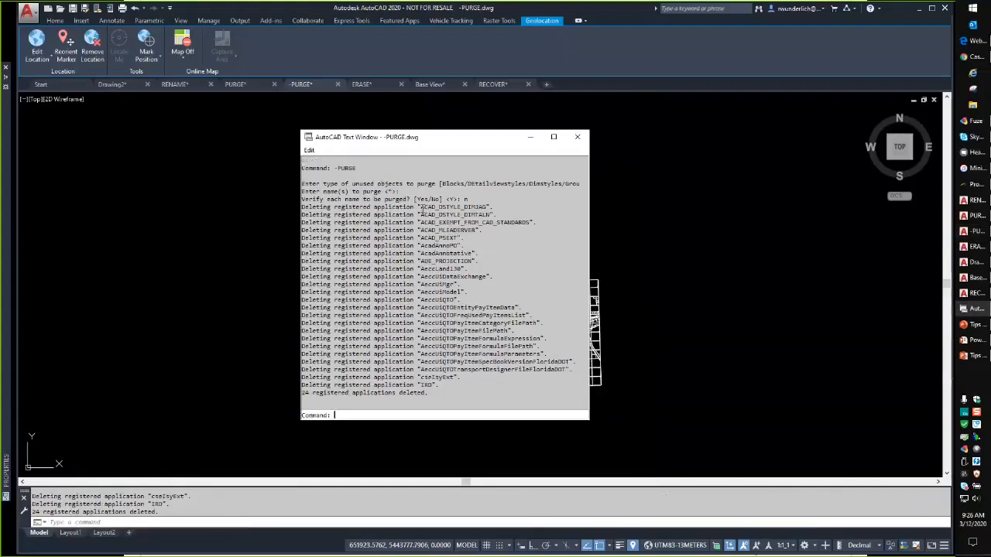
Examine the names of the deleted registered applications in the command history and close the text window.
double_click(494, 207)
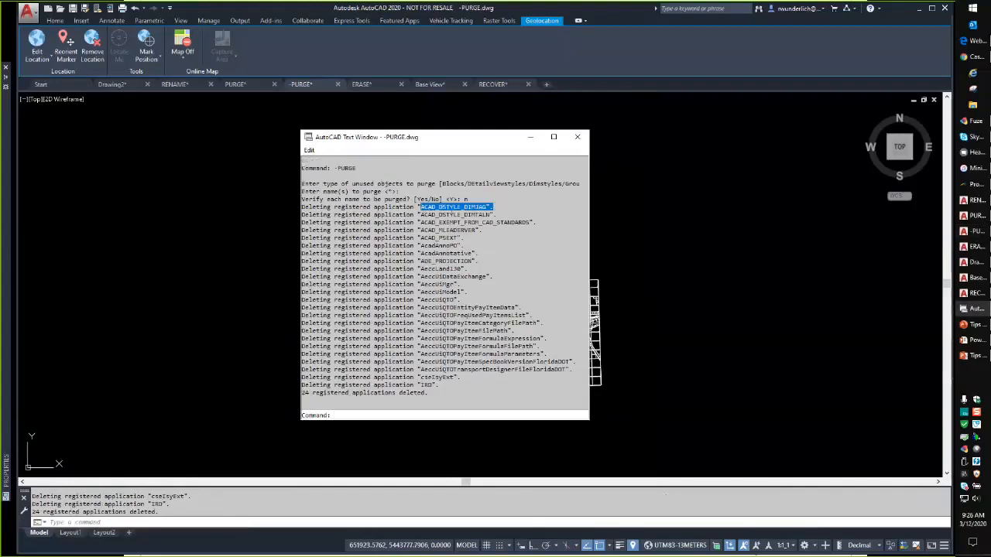
double_click(481, 222)
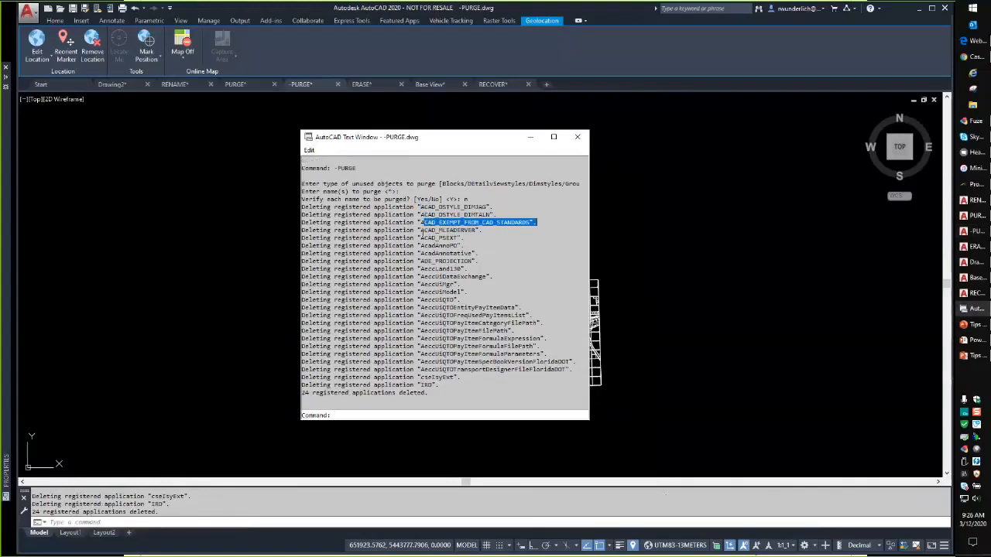
left_click_drag(420, 230, 468, 238)
double_click(464, 261)
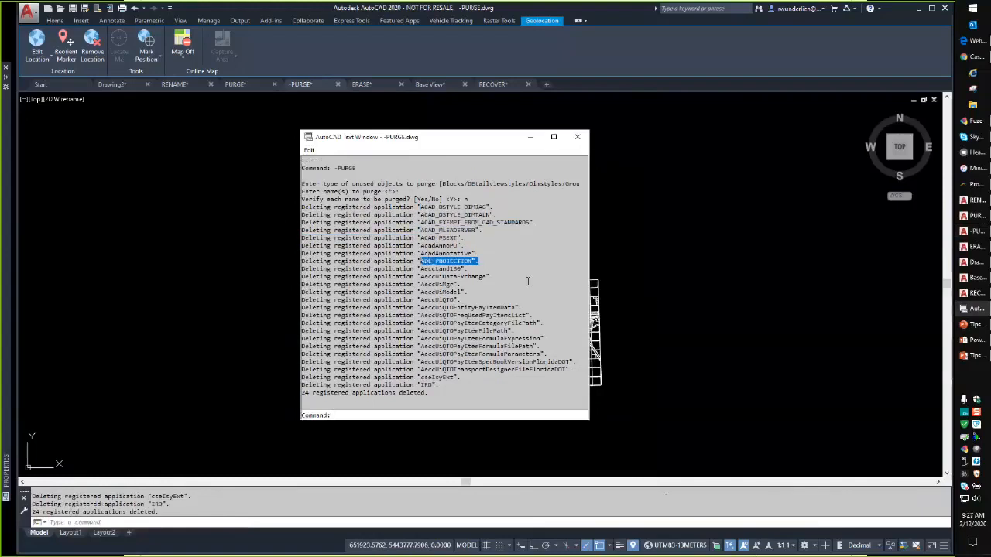
left_click_drag(420, 269, 527, 375)
left_click(458, 391)
left_click_drag(443, 385, 314, 378)
left_click_drag(302, 384, 303, 378)
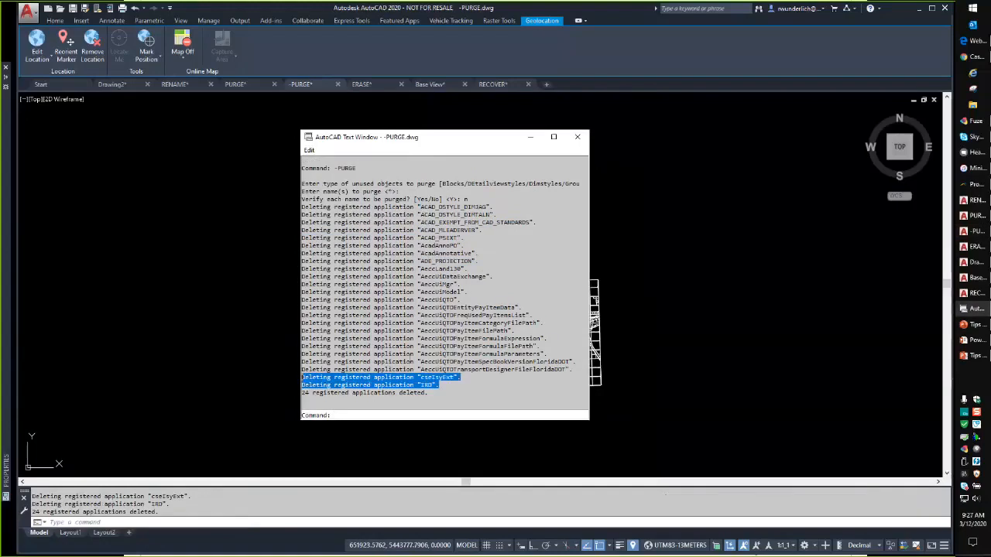
left_click(441, 387)
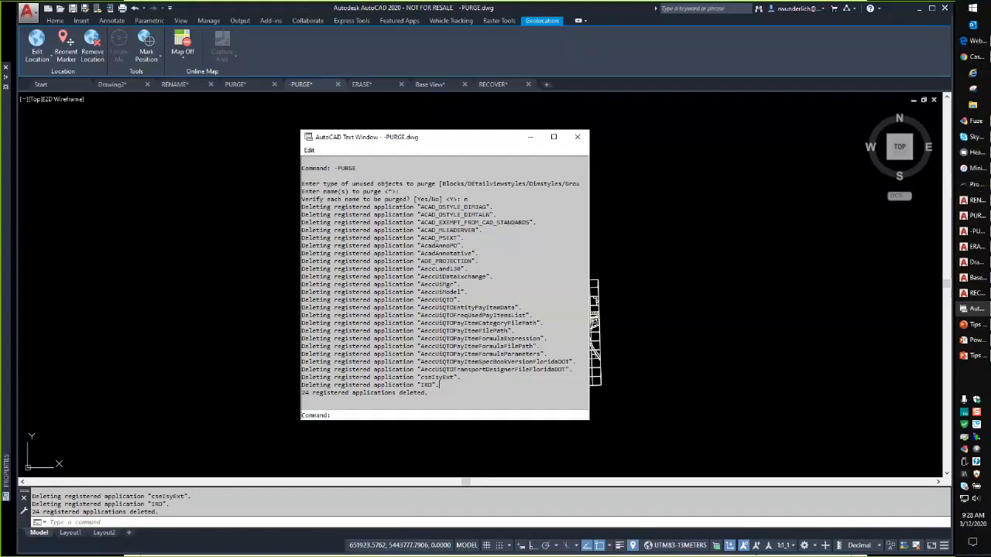
key("F2")
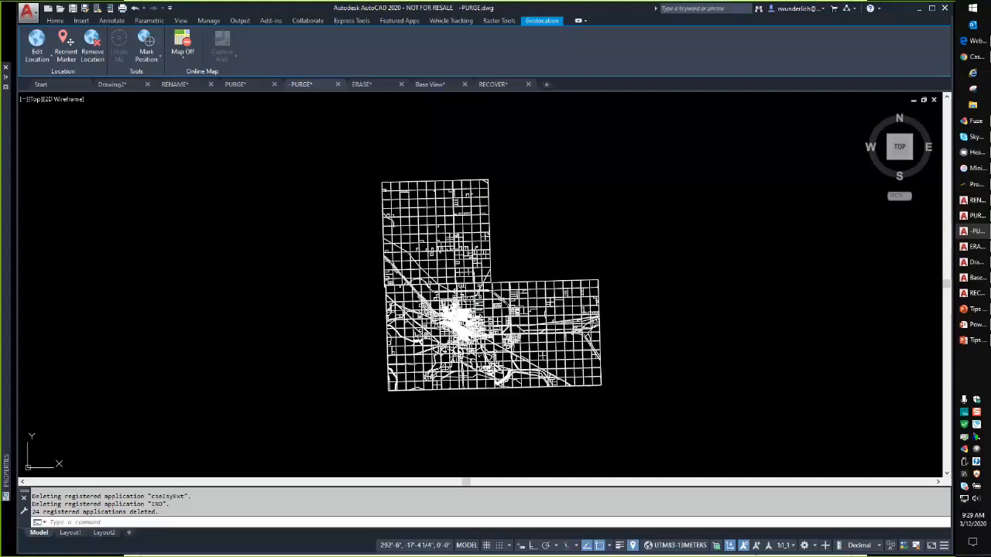
Open the classic Insert dialog with CLASSICINSERT in Drawing2's model space and cancel it without inserting a block.
left_click(111, 84)
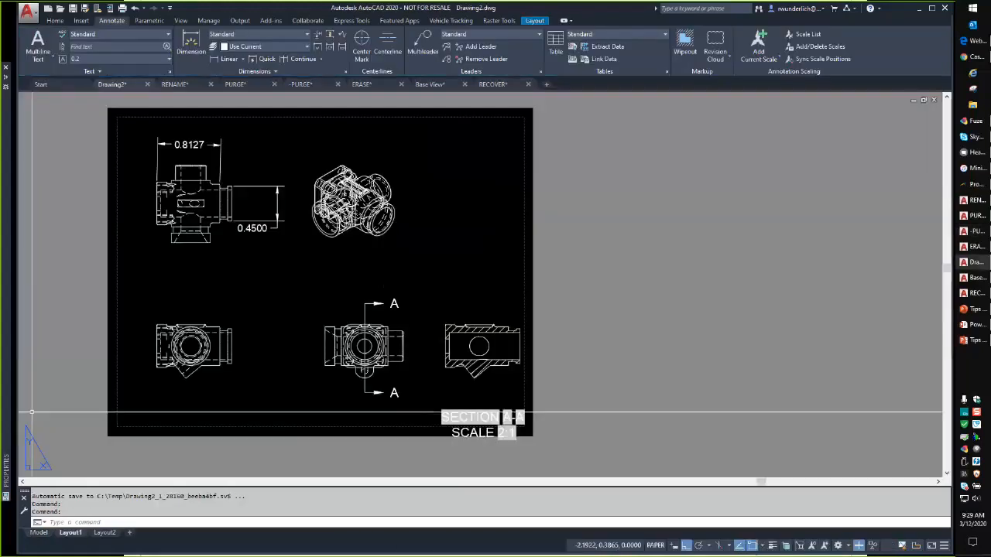
left_click(38, 532)
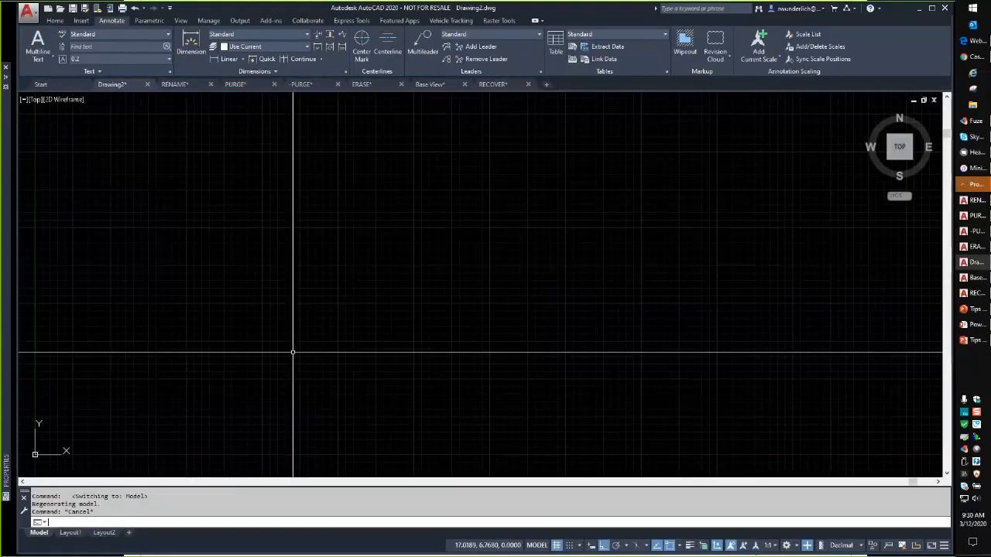
type("class")
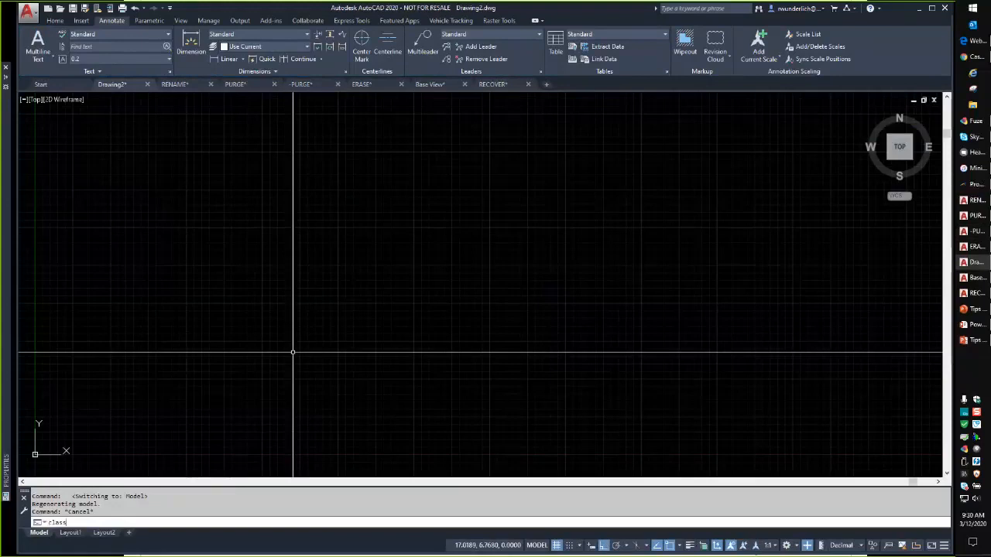
type("icinsert")
key("Return")
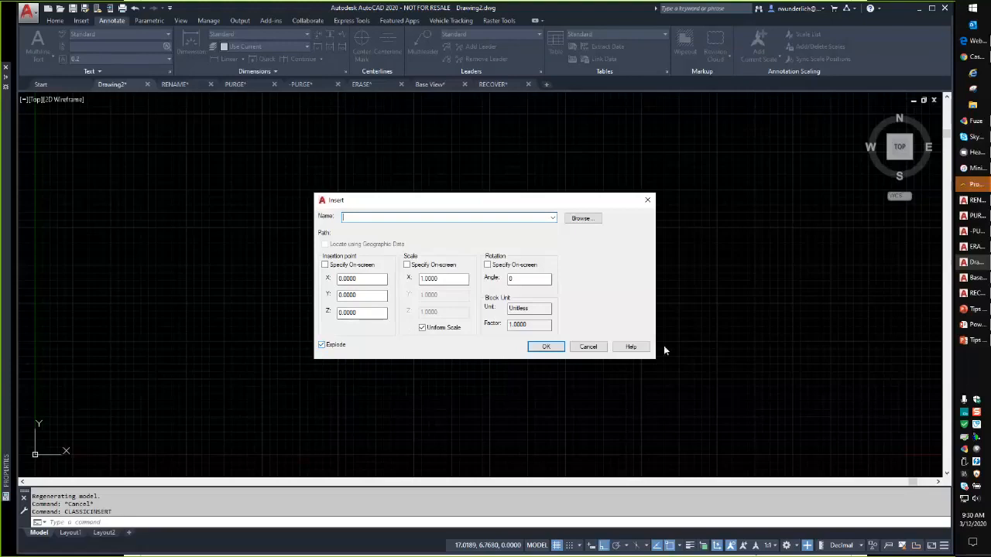
left_click(974, 186)
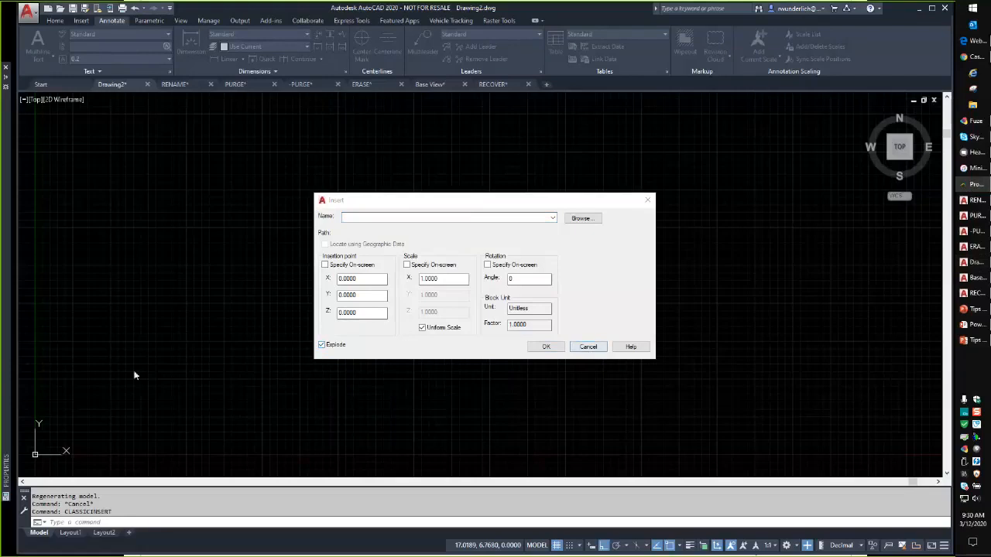
left_click(595, 347)
Switch to the ERASE drawing and frame all of its views with empty space around them.
left_click(366, 84)
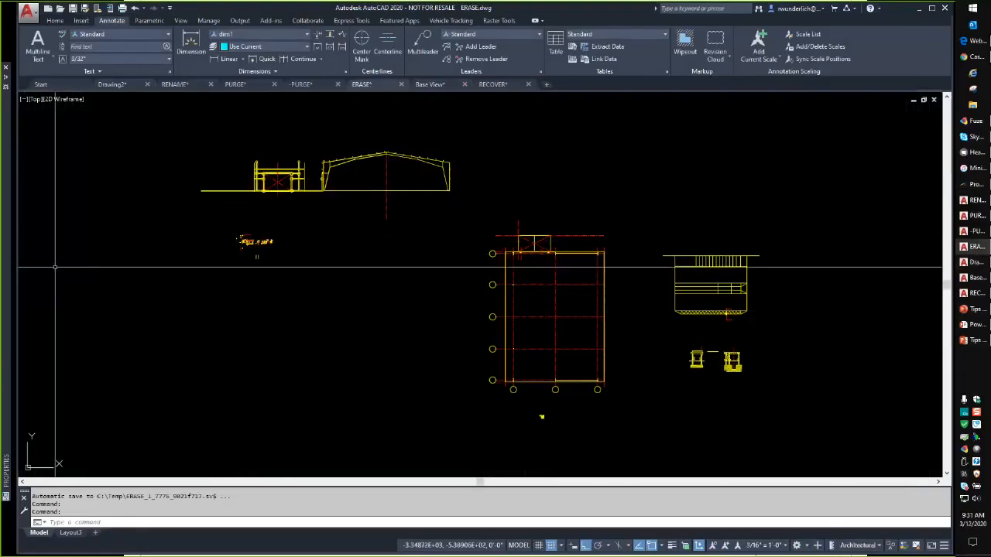
scroll(345, 273, "down", 2)
middle_click_drag(375, 286, 404, 274)
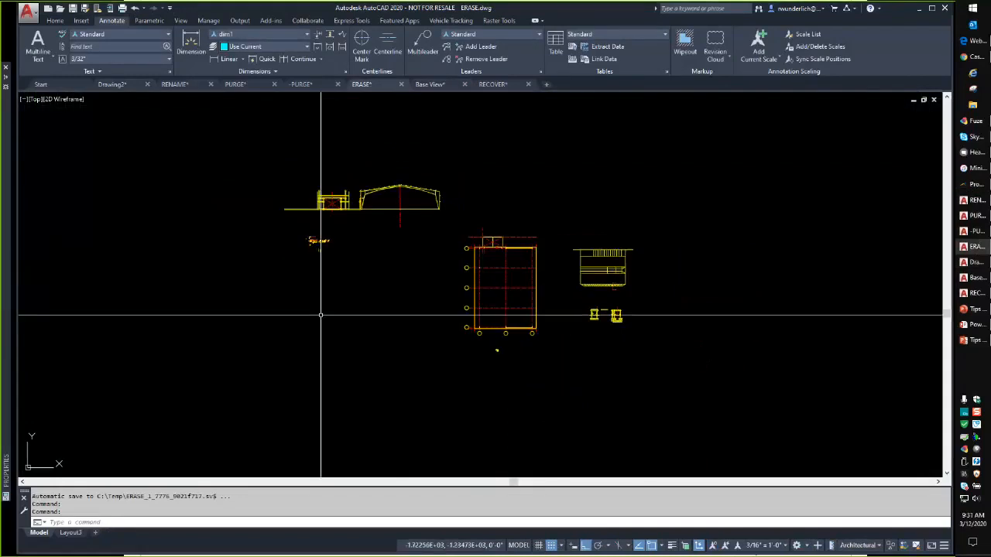
Try erasing every object in the ERASE drawing with the All selection option and undo the erase.
type("e")
key("Return")
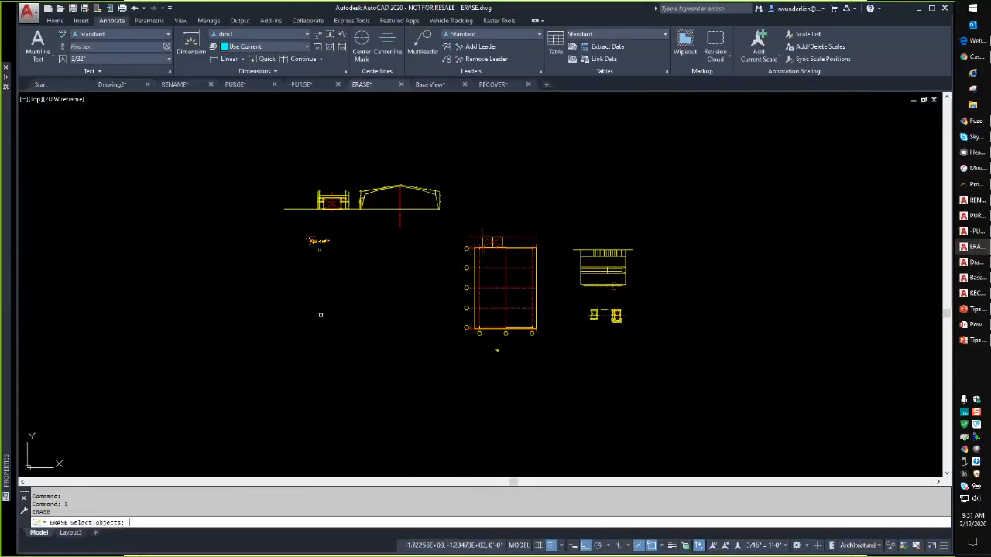
type("all")
key("Return")
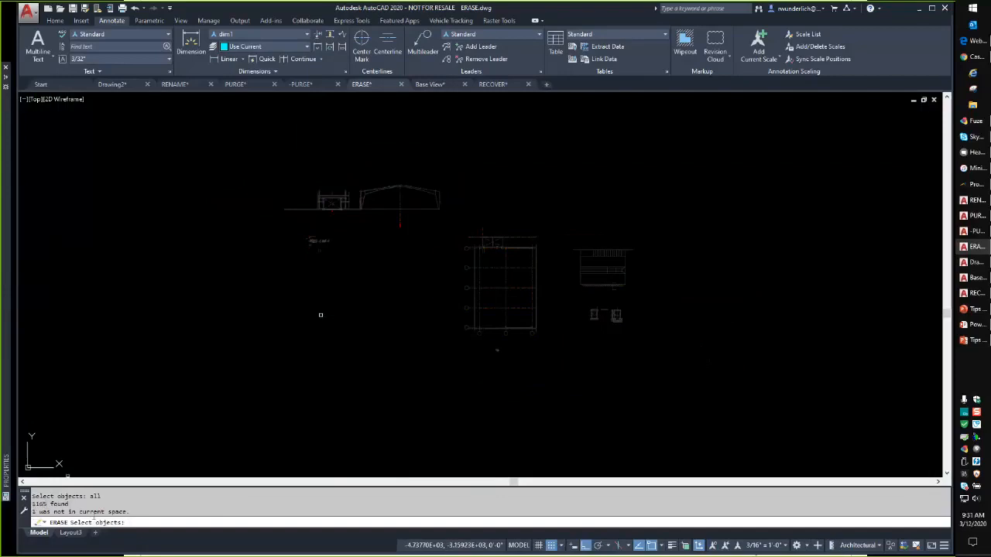
mouse_move(69, 535)
key("Return")
type("u")
key("Return")
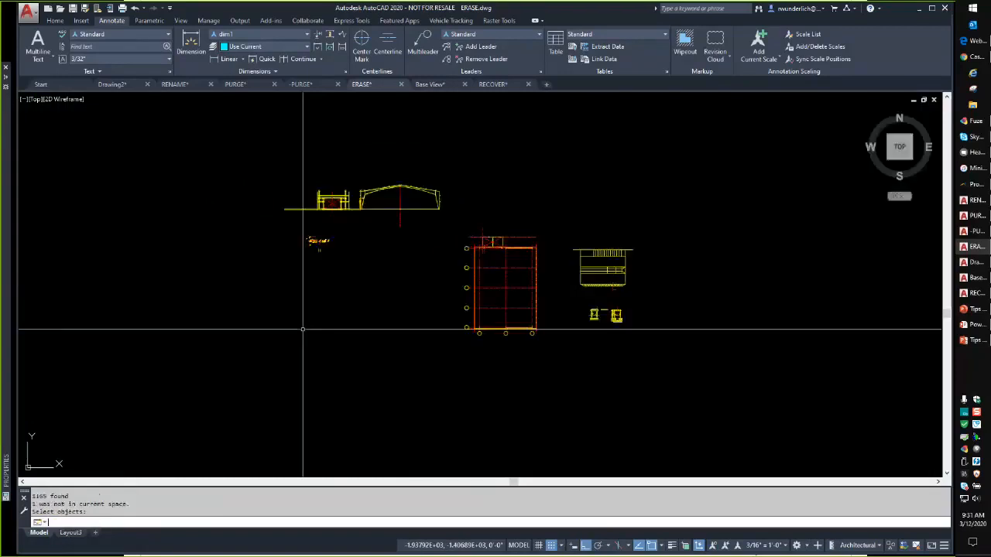
Erase all objects except the visible views, removing these from the All selection with a window and checking the remaining selection in the text history.
type("e")
key("Return")
type("all")
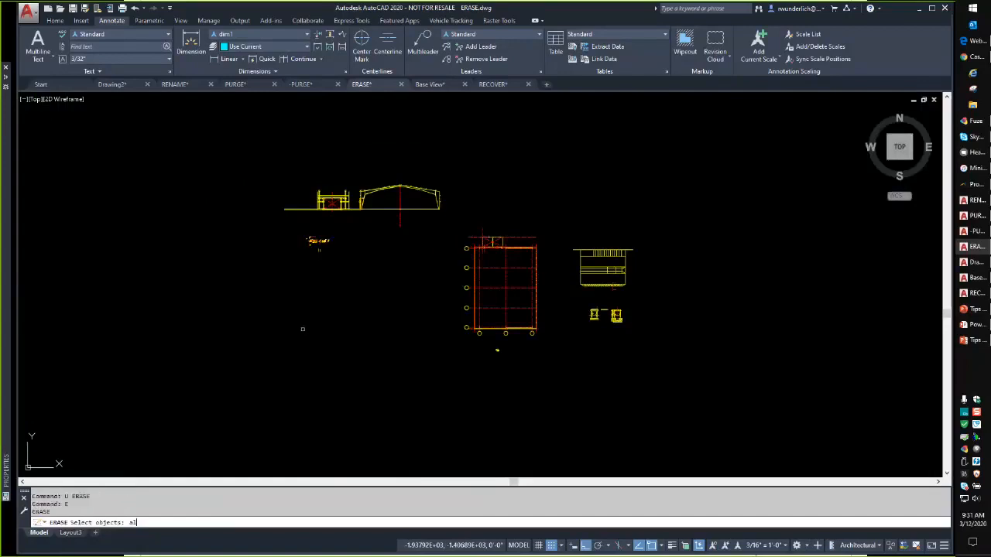
key("Return")
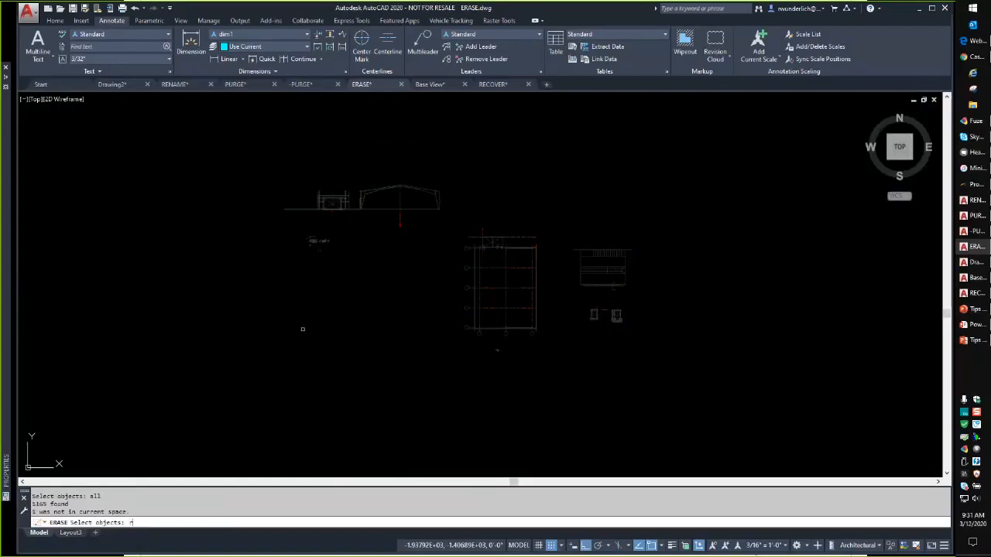
type("r")
key("Return")
left_click(155, 474)
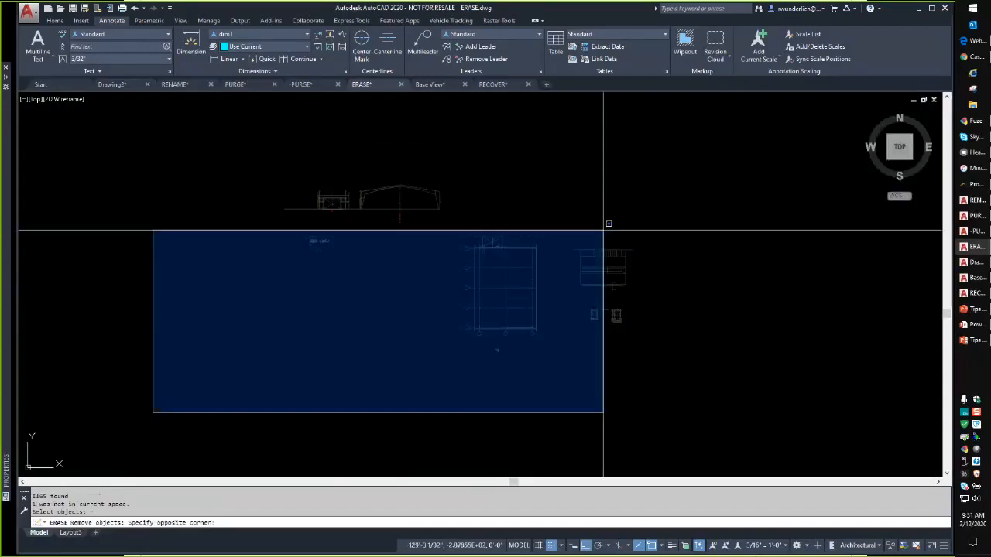
left_click(778, 119)
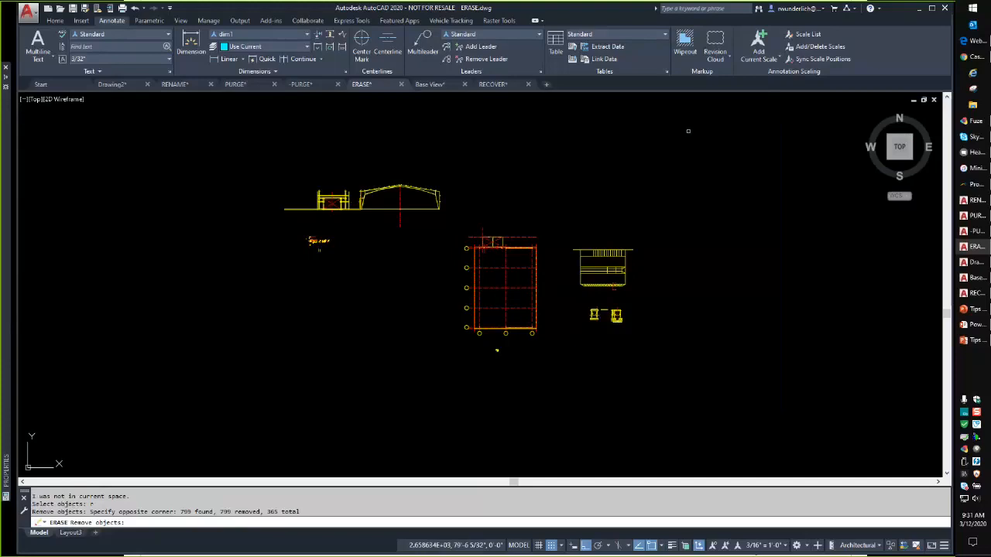
key("F2")
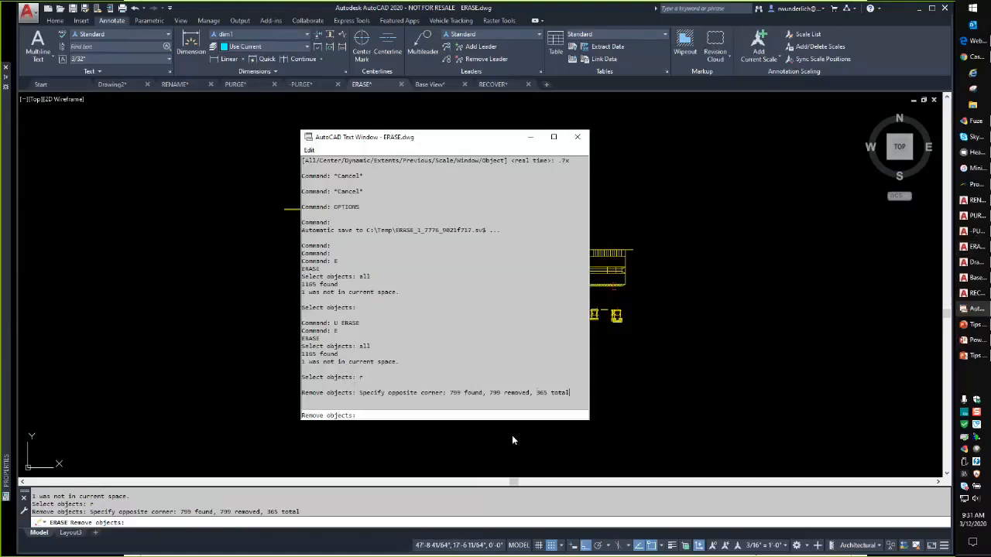
left_click_drag(570, 394, 534, 393)
key("F2")
key("Return")
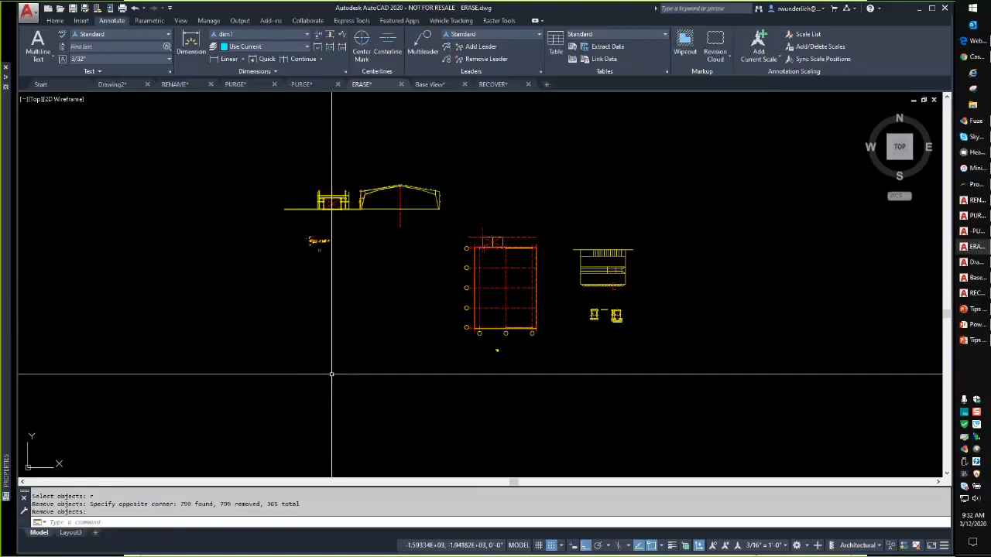
Run PURGE in the ERASE drawing and preview several unused blocks, from the dimension blocks to the revision history table block.
type("purge")
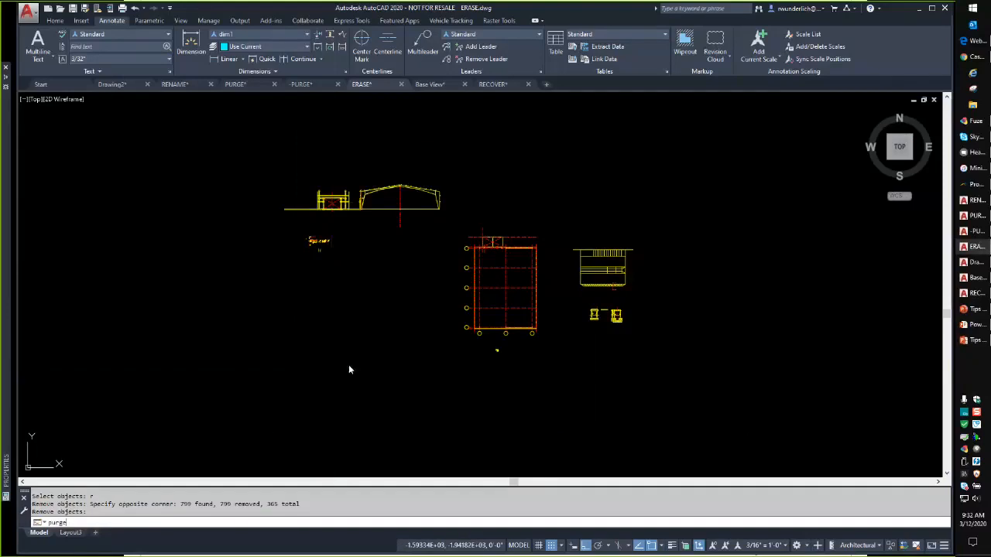
key("Return")
double_click(328, 171)
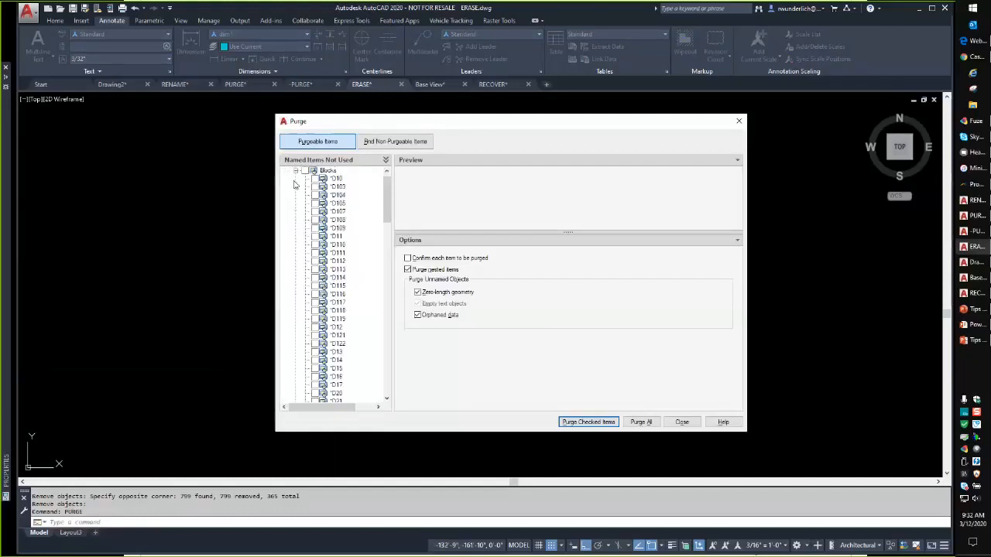
left_click(336, 179)
left_click_drag(390, 192, 378, 348)
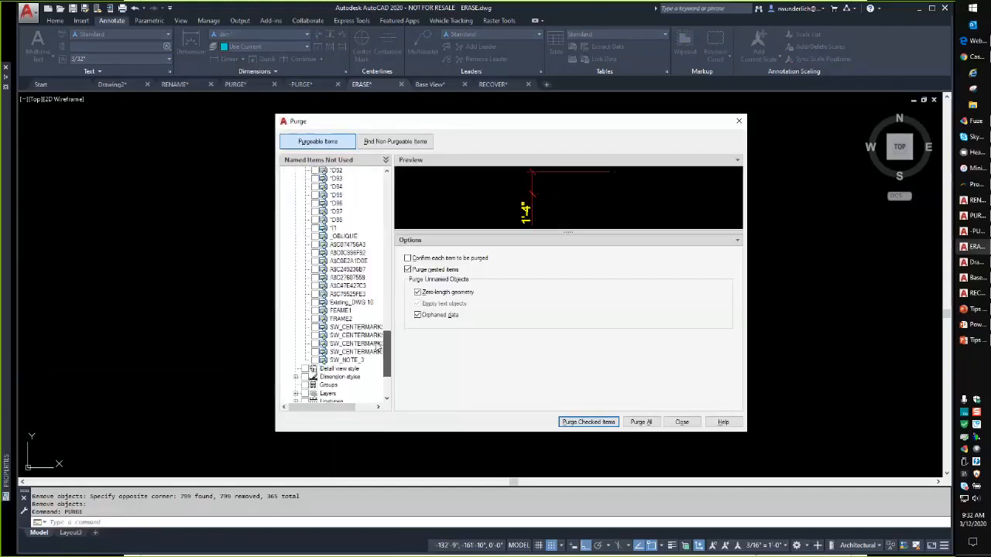
left_click(336, 211)
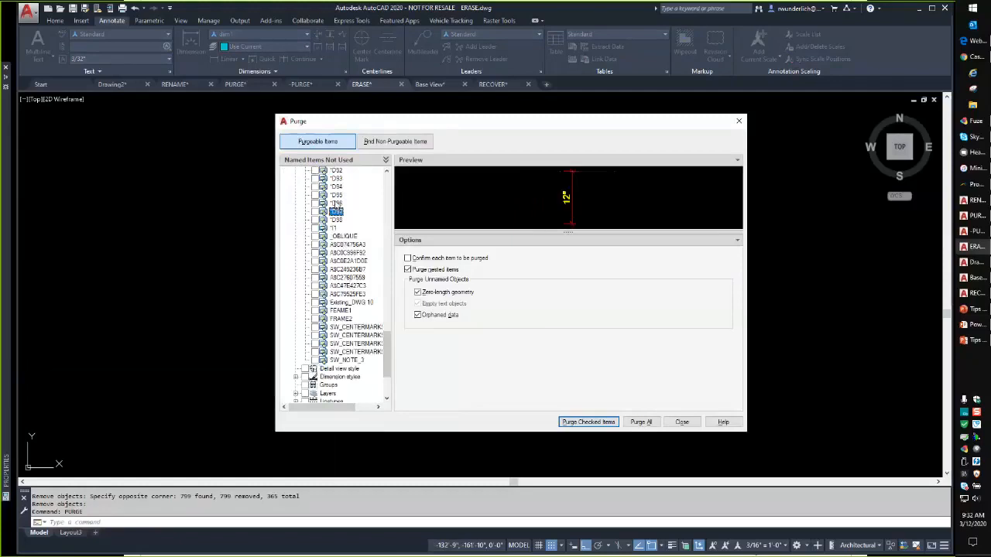
left_click(336, 188)
key("Up")
key("Up")
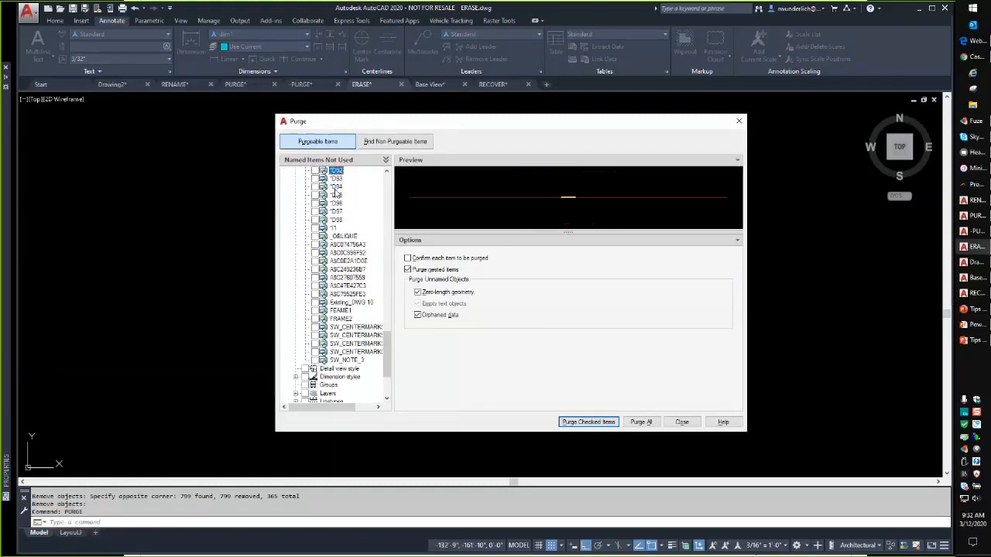
key("Down")
key("Down")
key("Down")
key("Down")
key("Down")
key("Down")
key("Down")
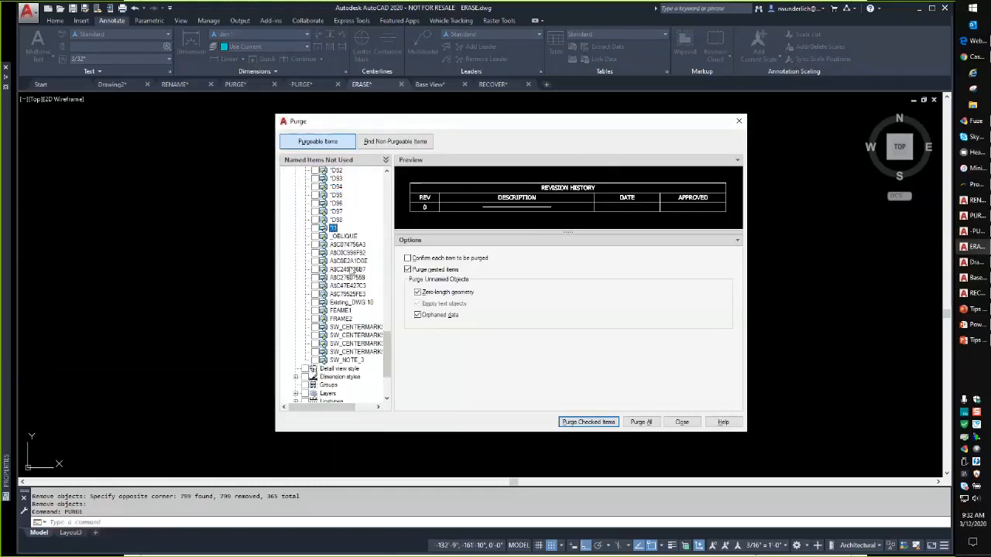
Purge all unused items from the ERASE drawing, including nested items, zero-length geometry and orphaned data.
left_click(650, 424)
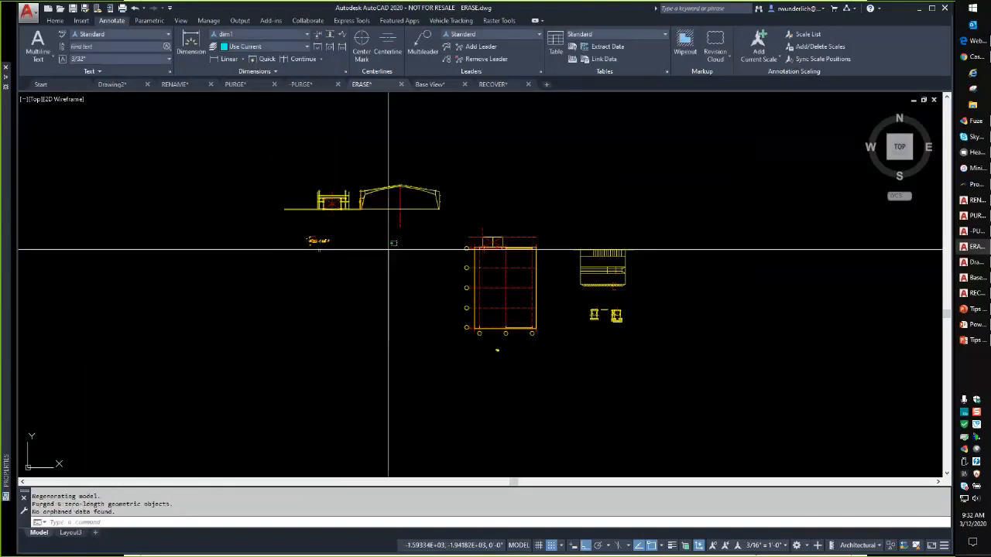
left_click(389, 343)
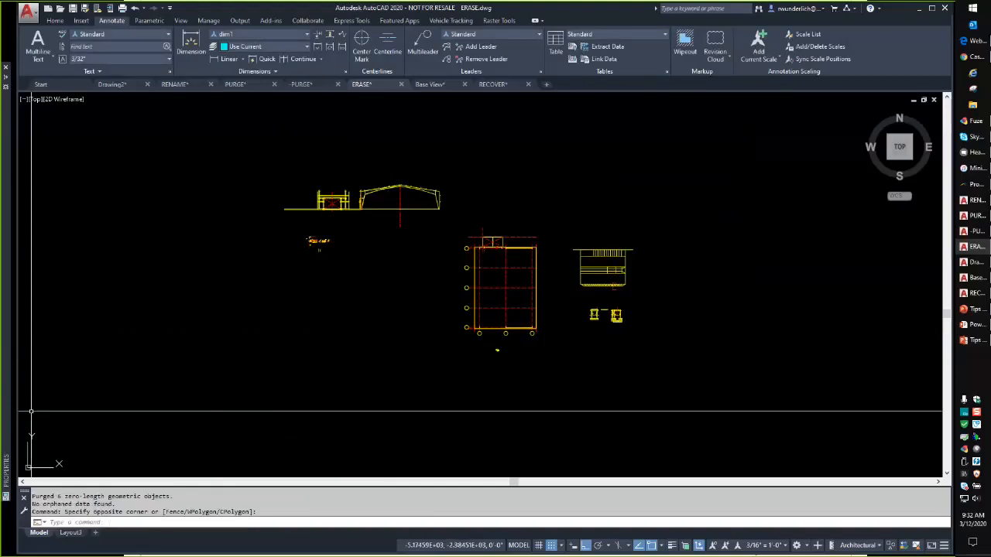
key("Escape")
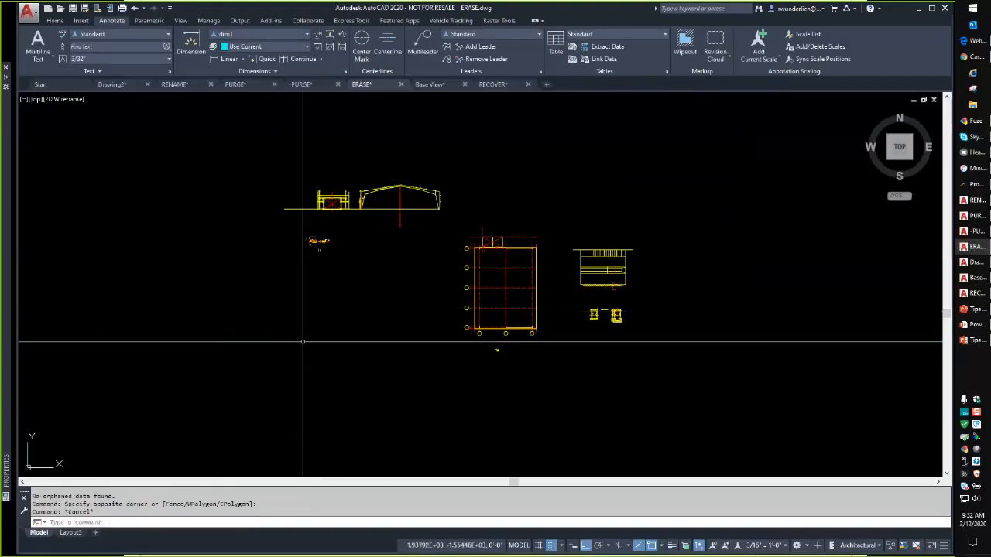
Run PURGE again and examine the reason and usage details for the Grid layer among the non-purgeable items.
type("purge")
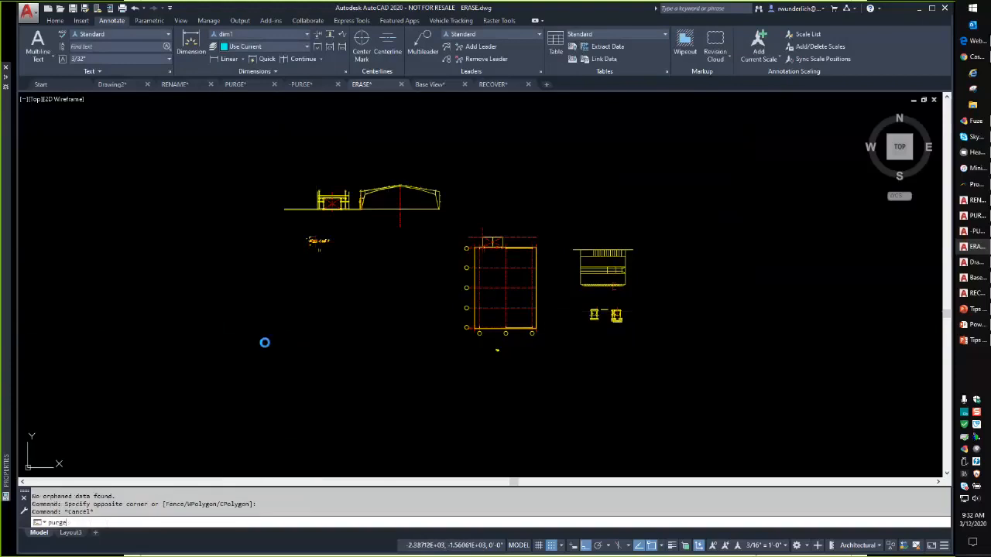
key("Return")
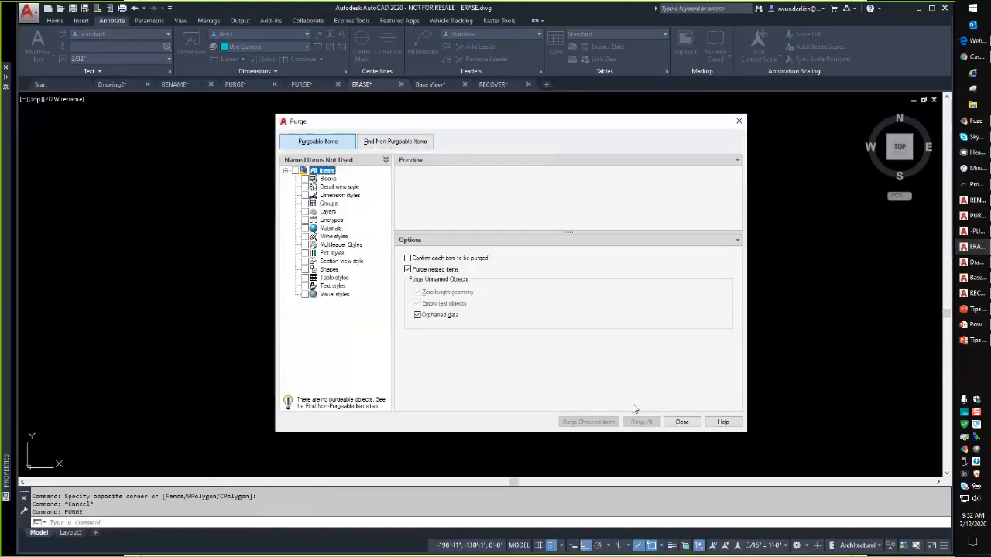
left_click(379, 145)
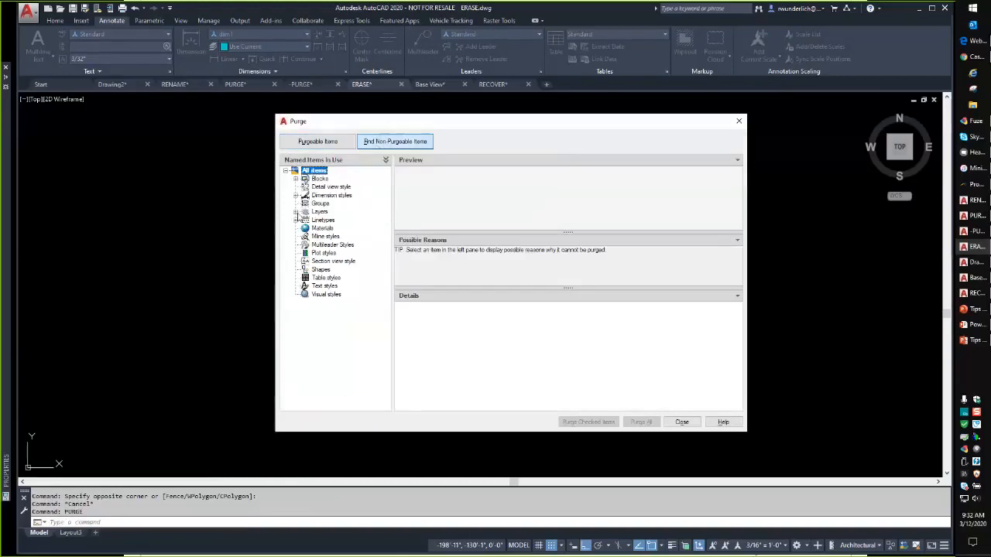
left_click(296, 212)
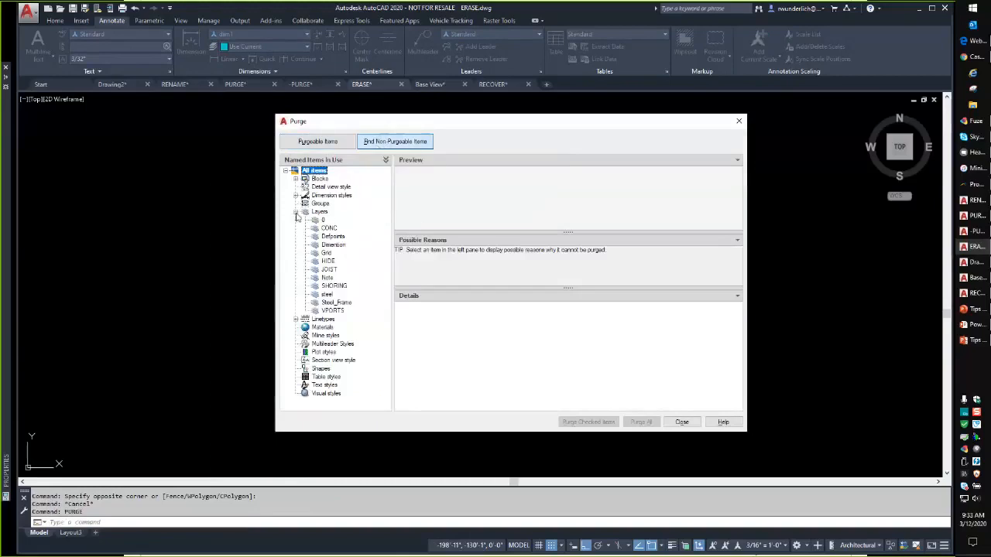
left_click(326, 253)
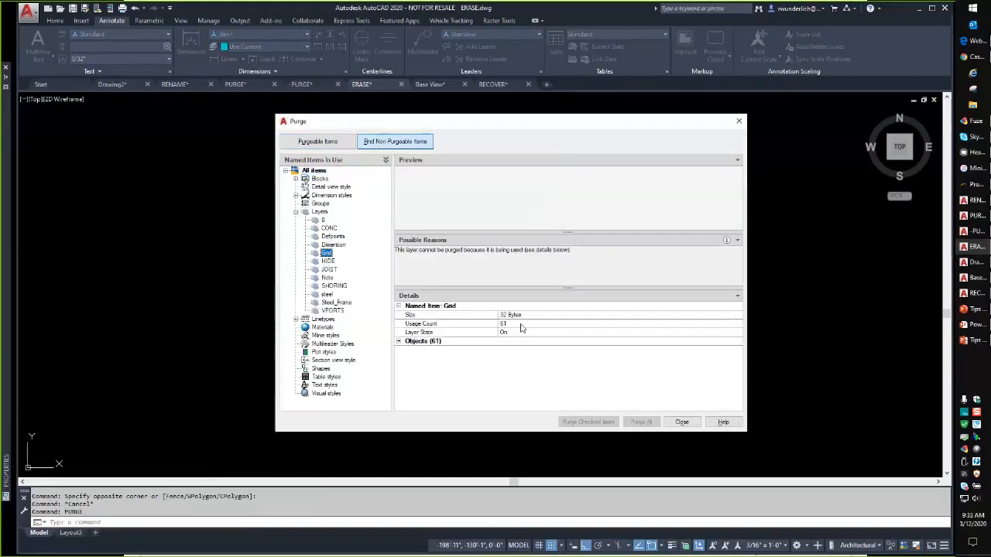
left_click(511, 326)
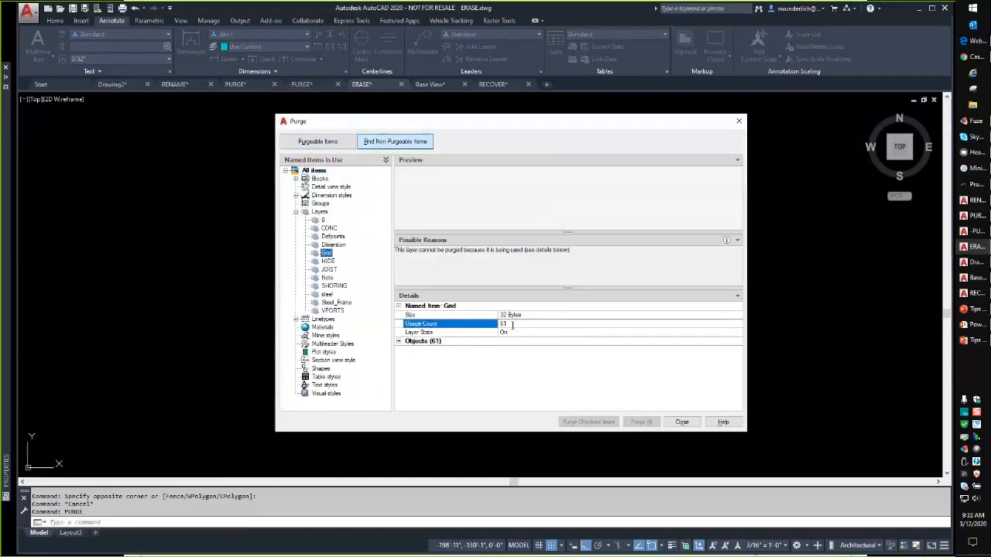
Select the lines that use the Grid layer in the drawing from its purge details and clear the selection.
left_click(402, 343)
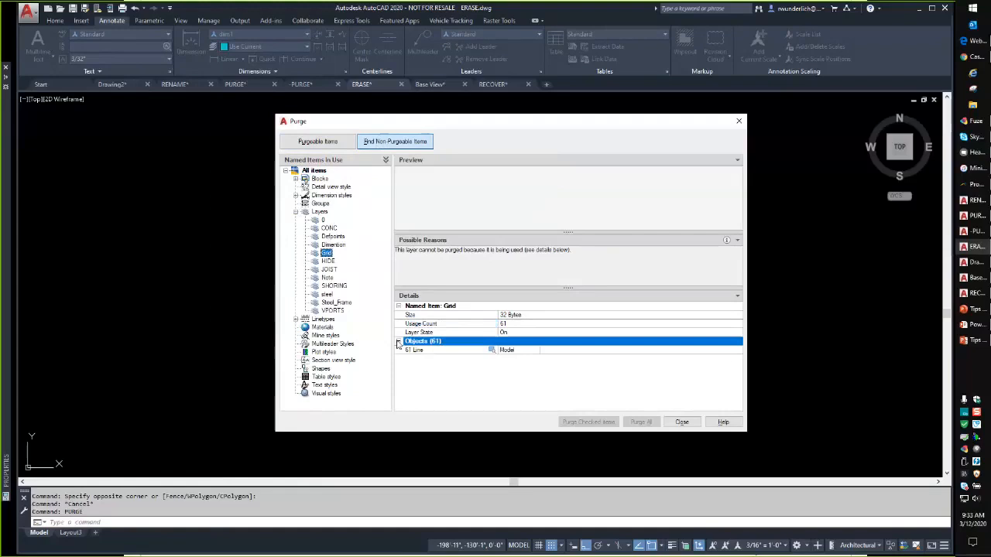
left_click(493, 350)
left_click(491, 351)
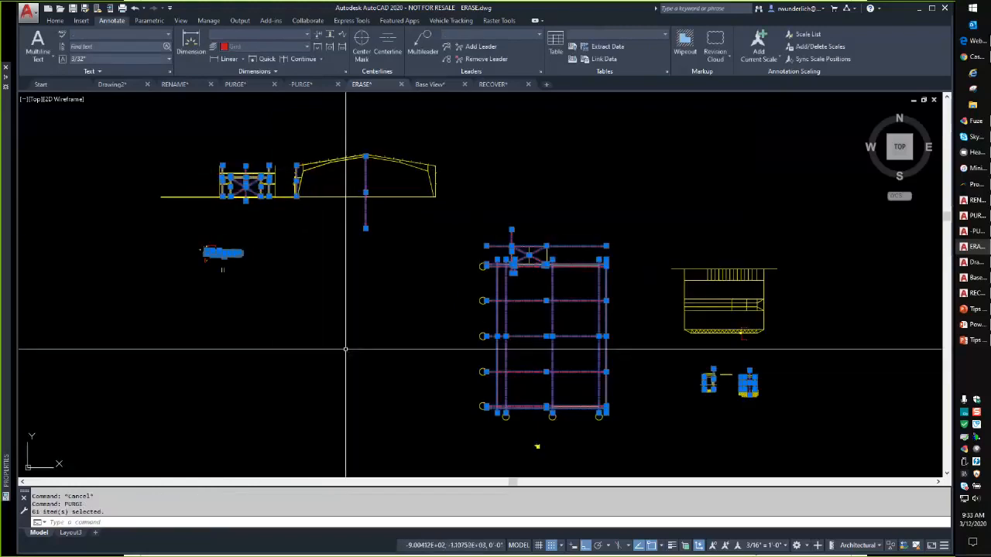
key("Escape")
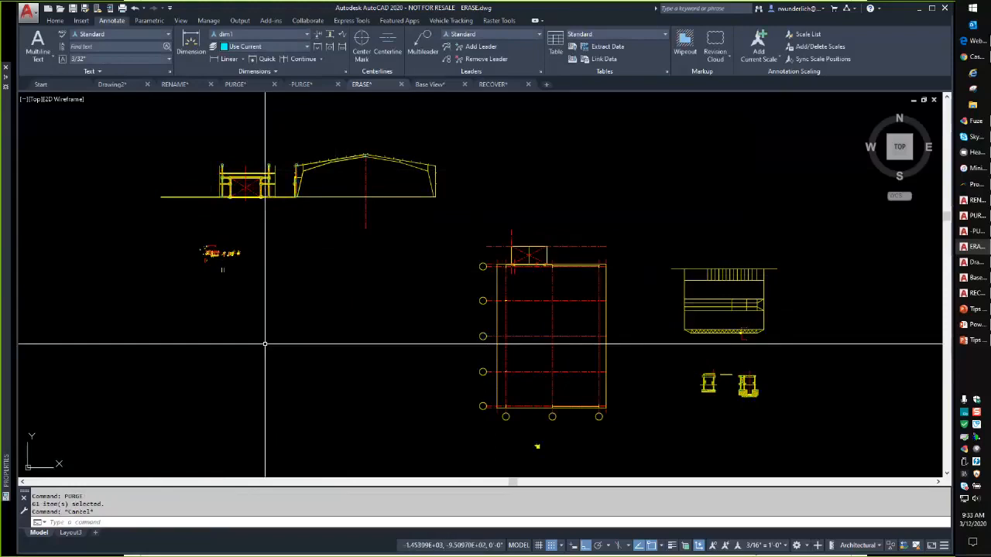
key("Escape")
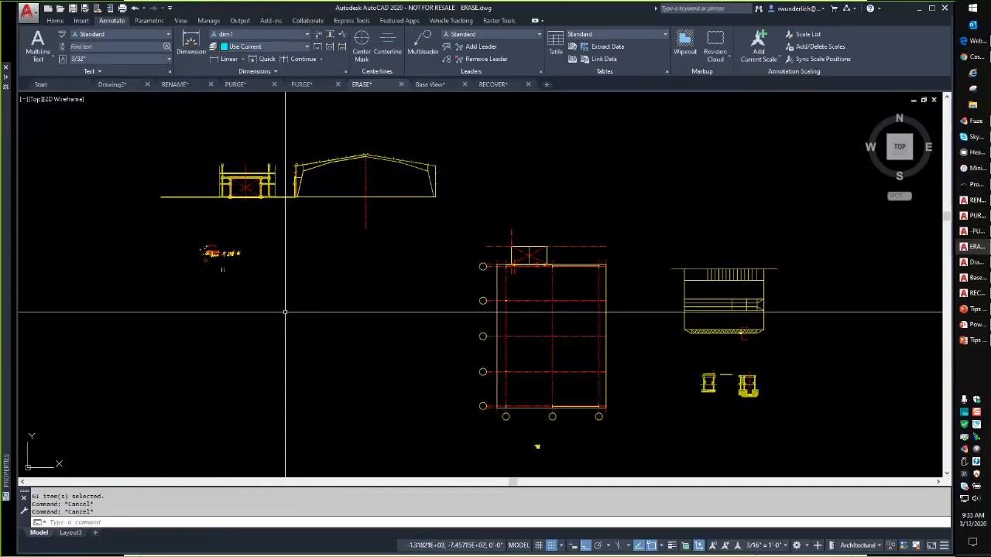
Start merging layers by name with LAYMRG, choose Note as a layer to merge, and cancel the command.
type("laymrg")
key("Return")
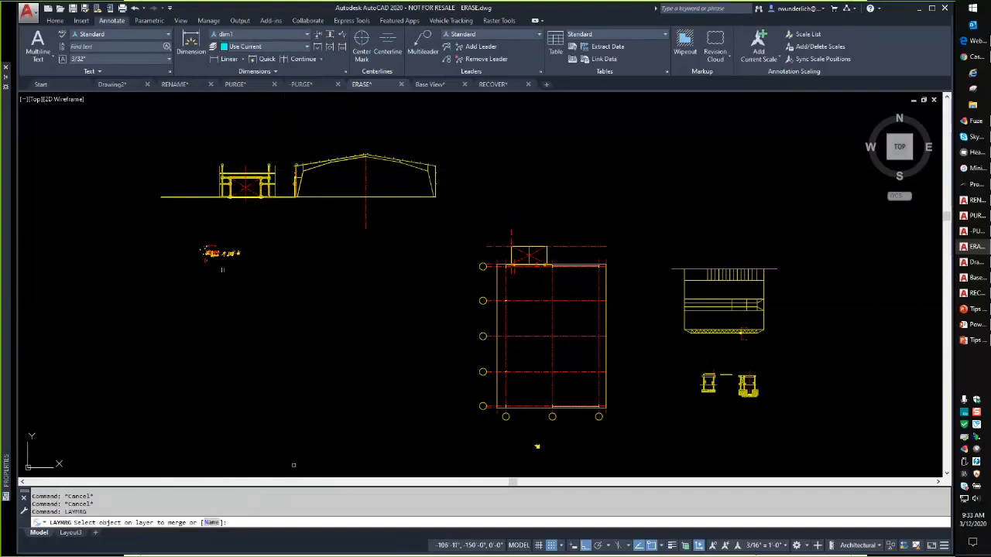
type("n")
key("Return")
left_click(419, 267)
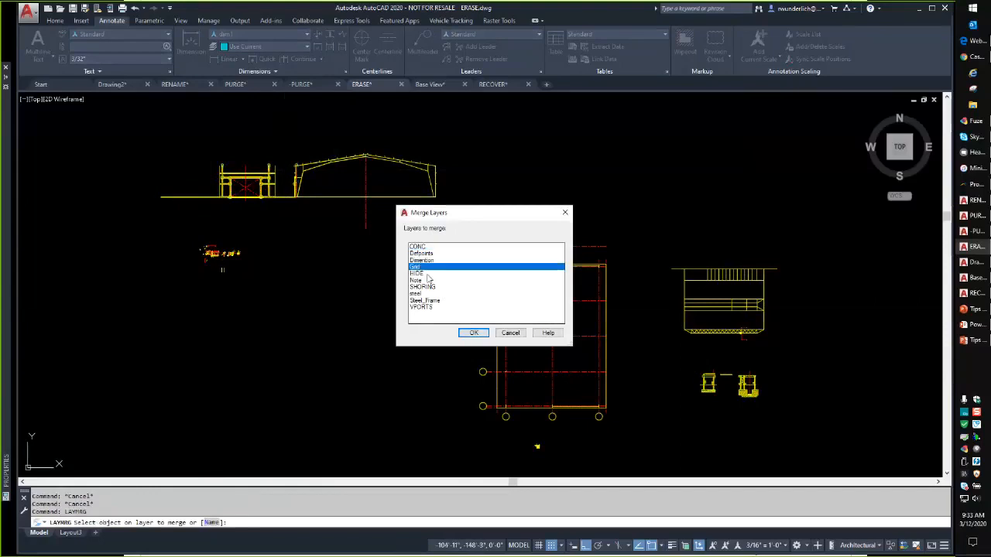
left_click(433, 280)
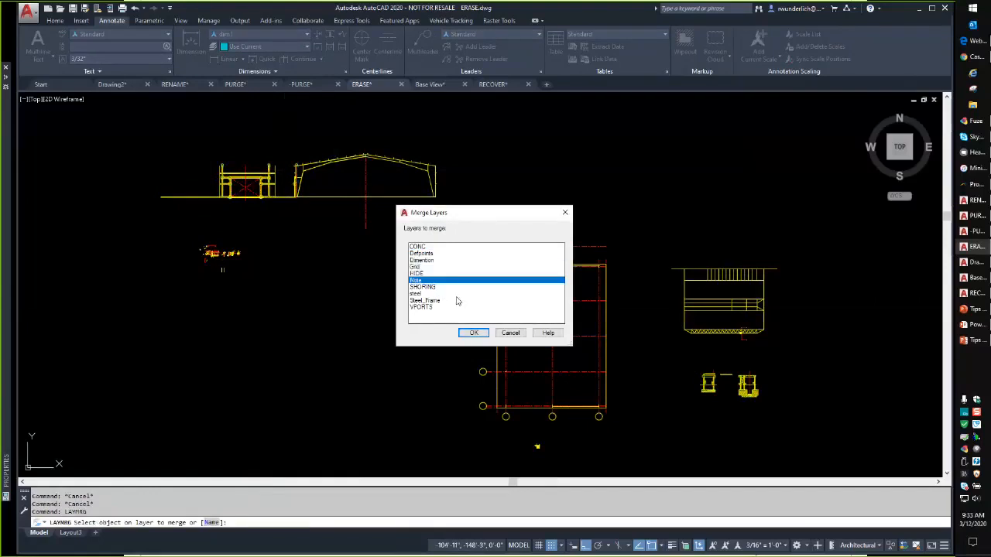
left_click(473, 333)
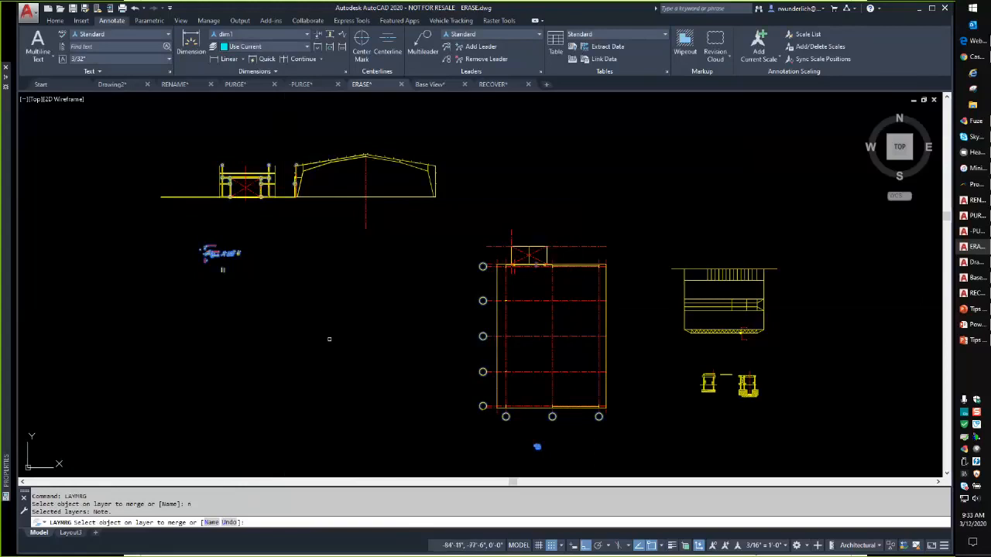
key("Escape")
key("Escape")
key("Escape")
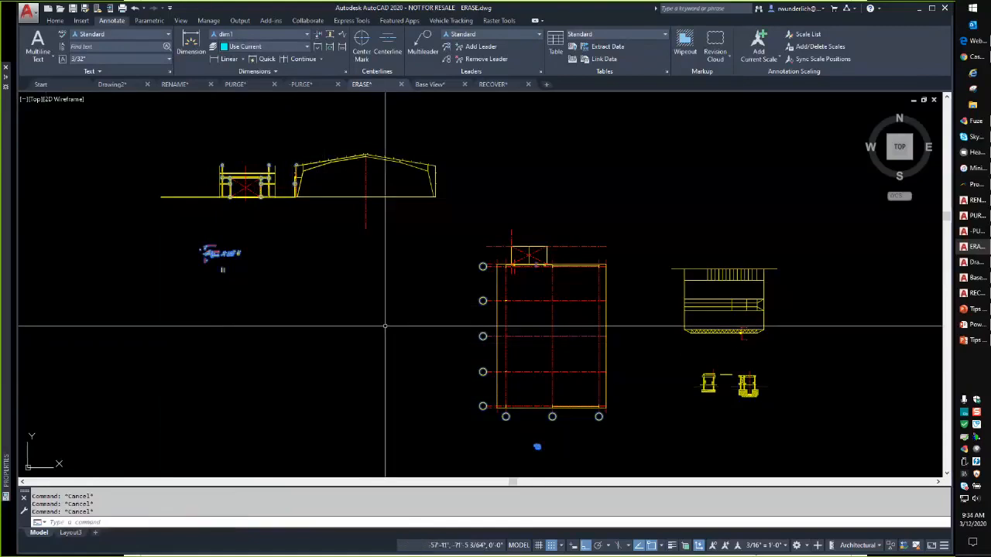
scroll(476, 162, "down", 4)
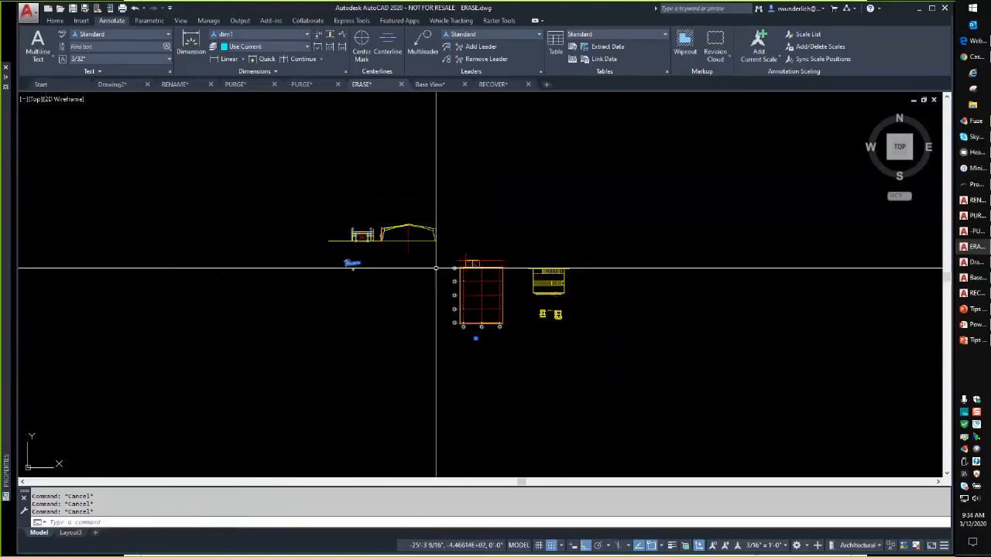
scroll(420, 281, "up", 2)
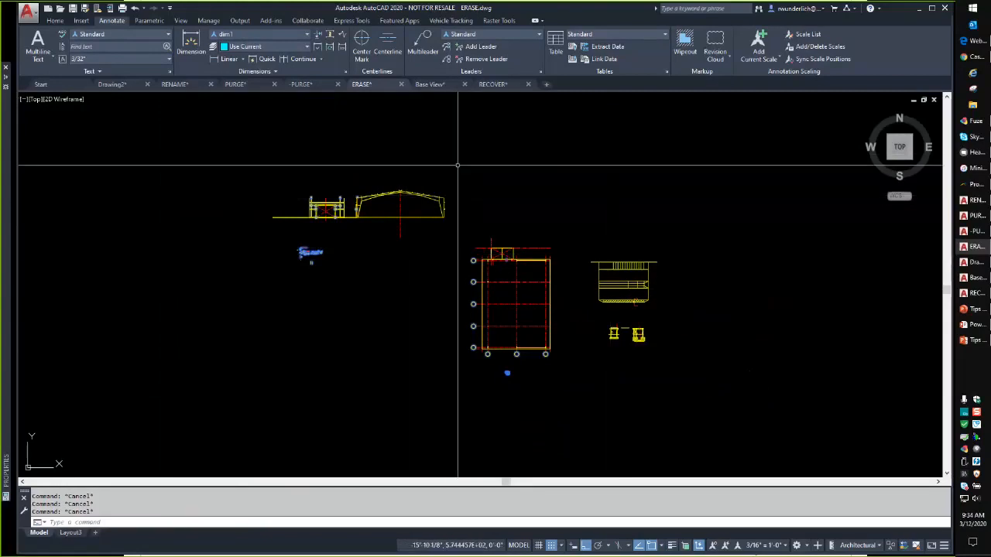
mouse_move(497, 91)
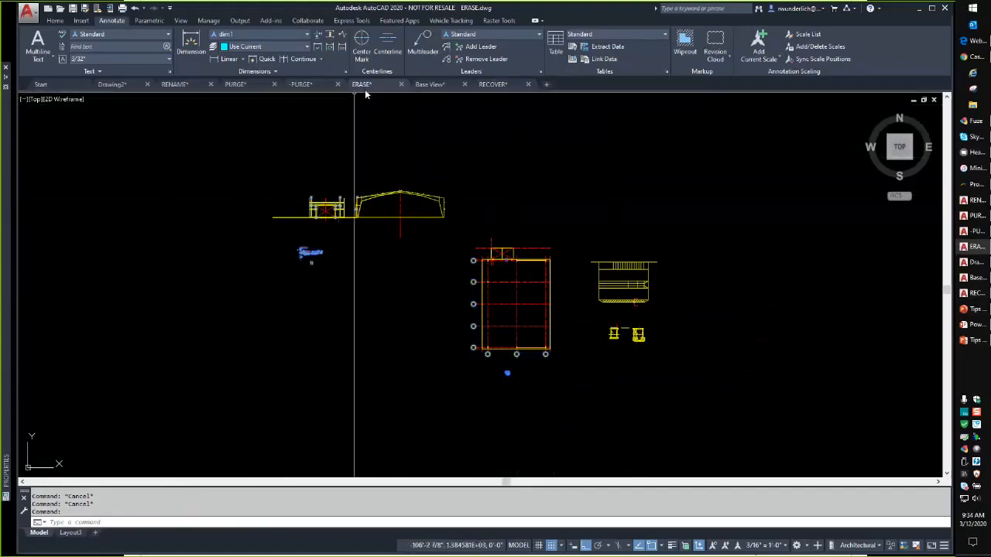
mouse_move(361, 84)
mouse_move(406, 122)
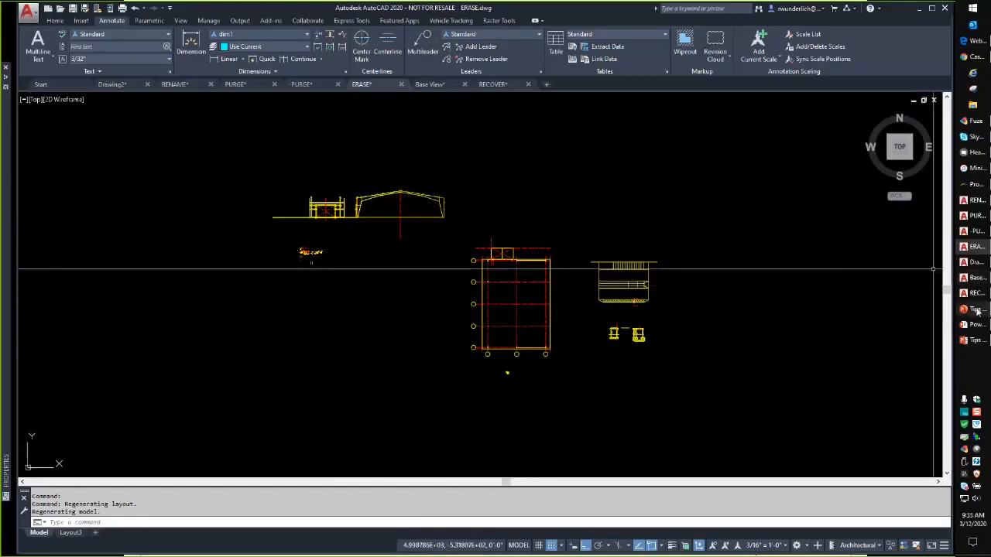
Switch to the PowerPoint slide show and advance to the Establishing a Good Process slide.
mouse_move(977, 309)
left_click(928, 316)
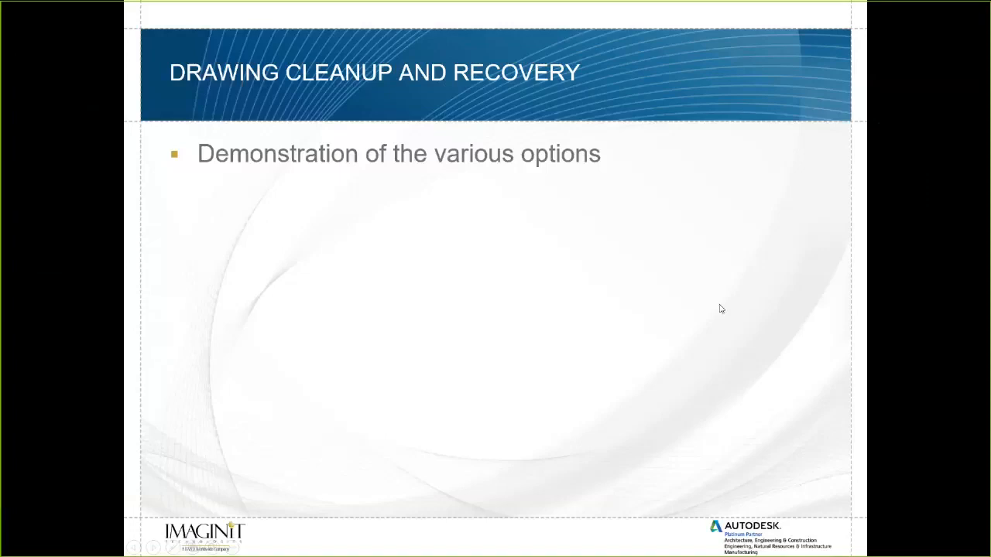
left_click(720, 308)
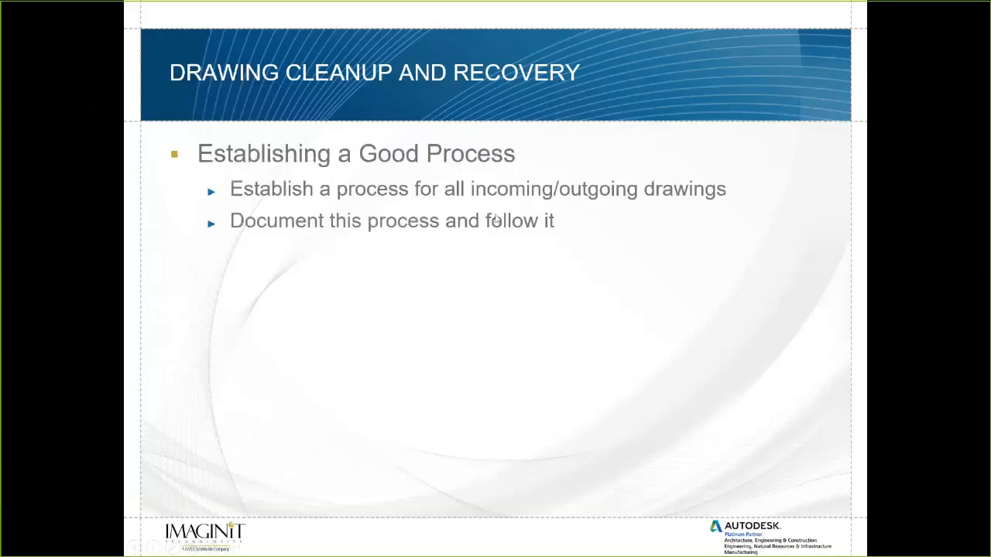